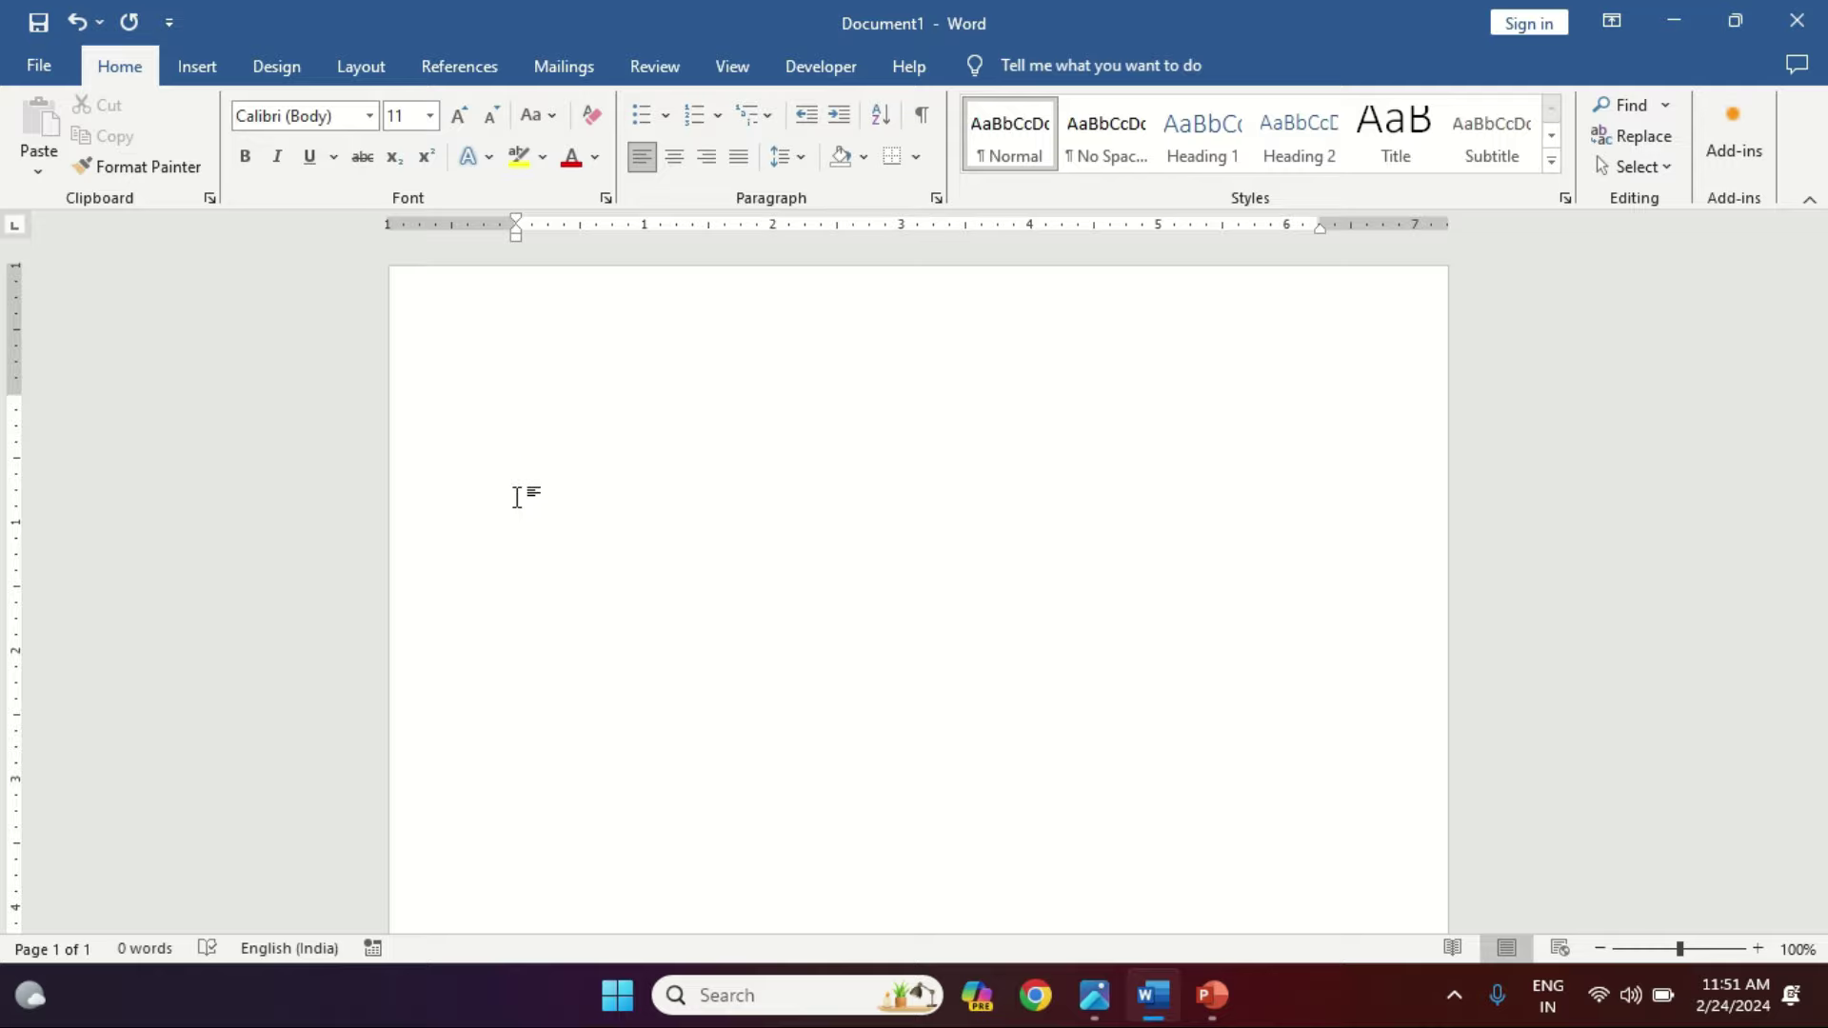
# Step: Open the Table dropdown on the Insert tab over the blank page
pyautogui.click(200, 70)
pyautogui.click(195, 166)
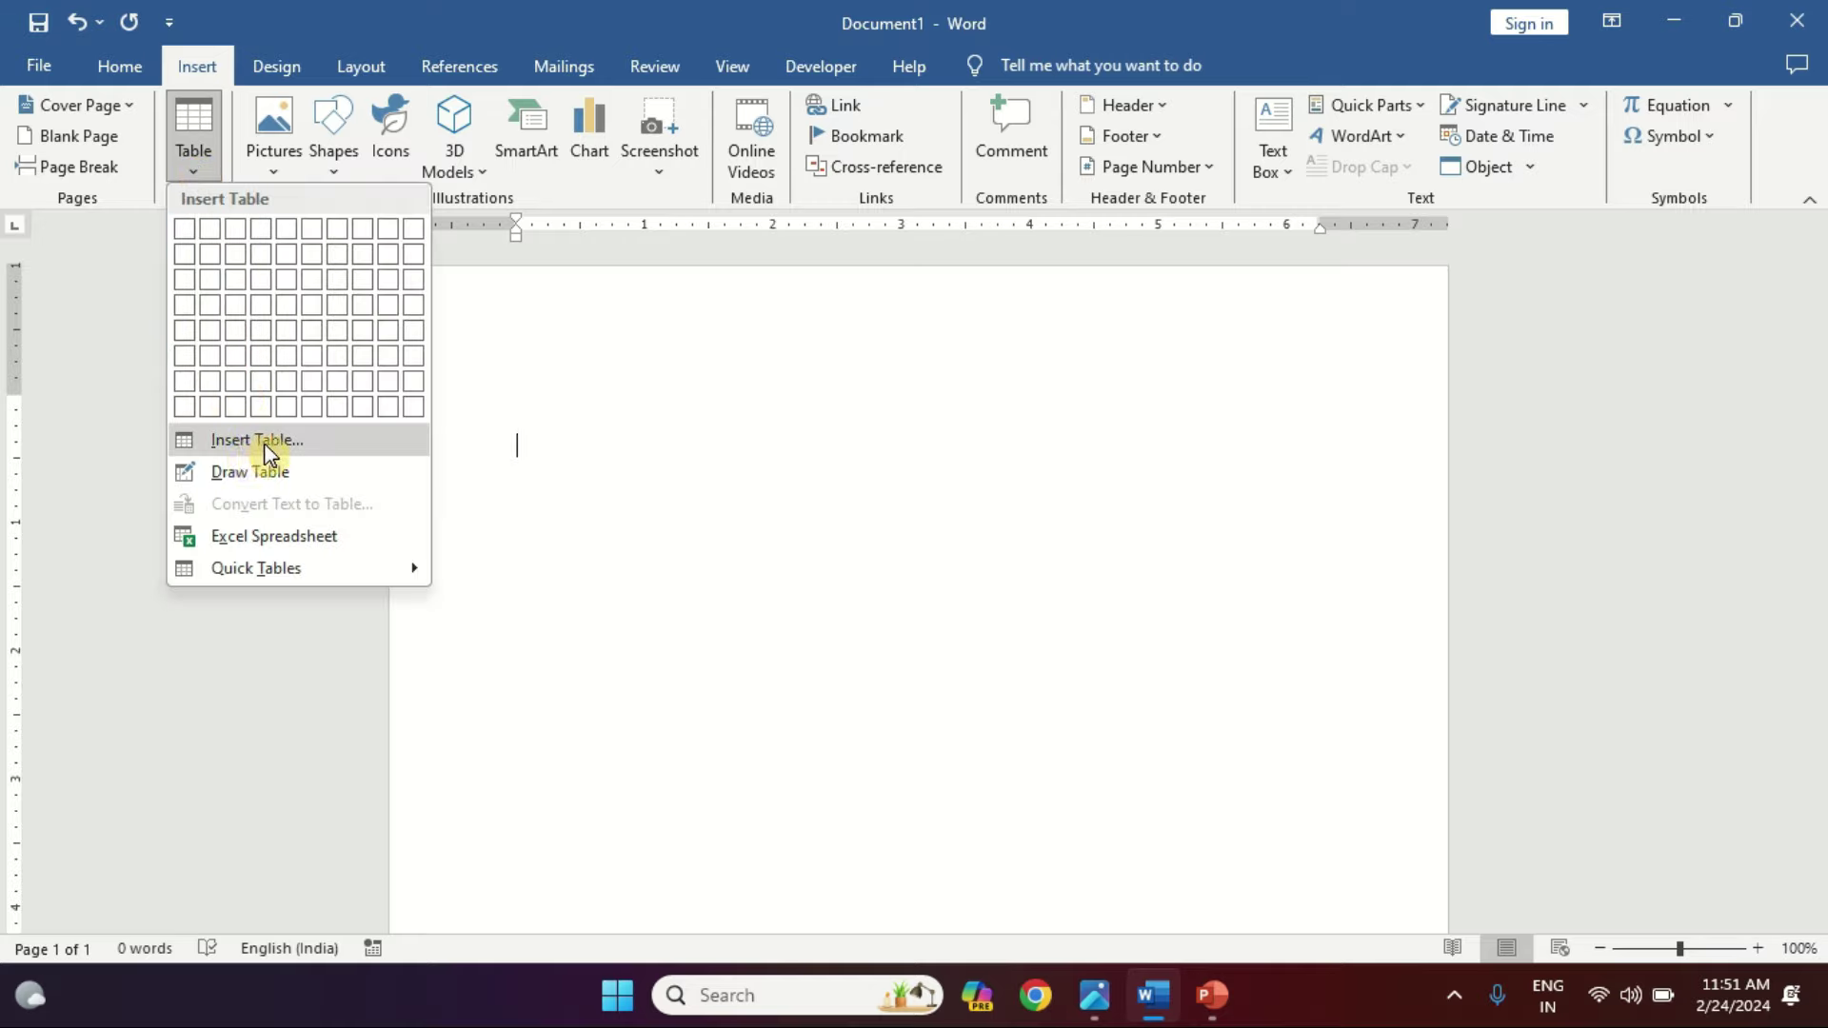
pyautogui.click(242, 536)
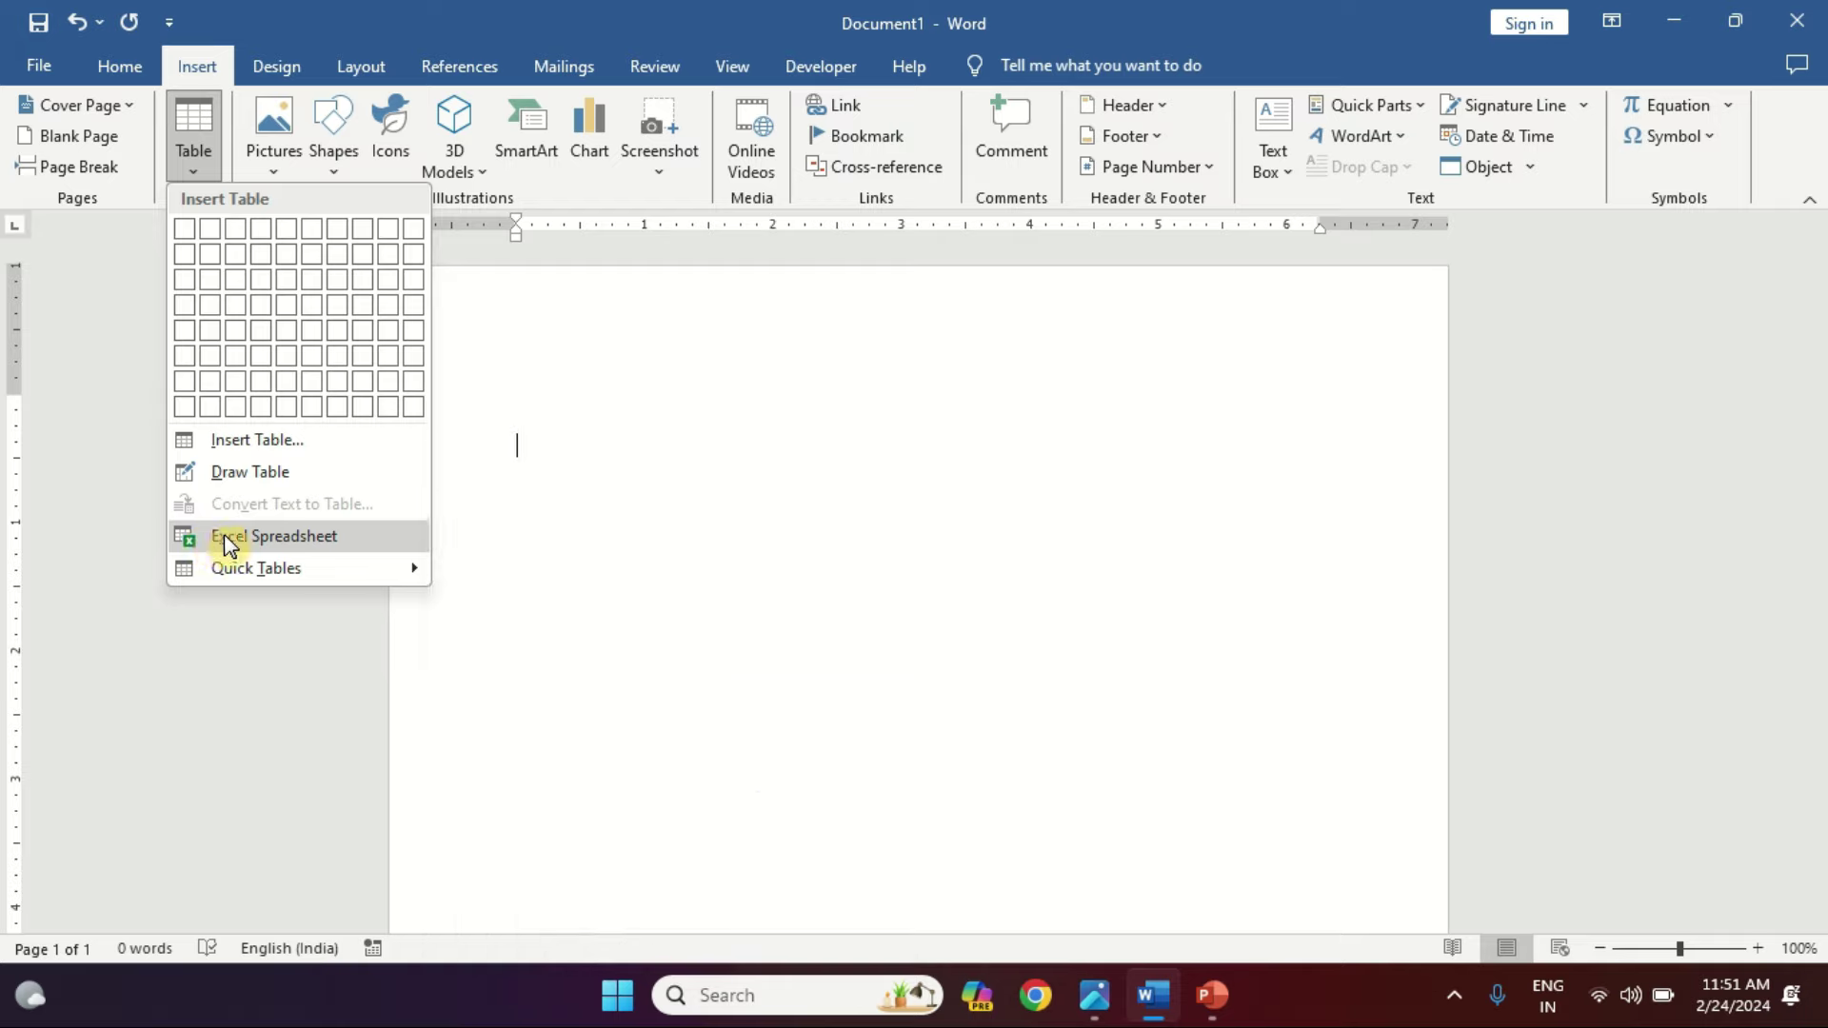
# Step: Embed an Excel spreadsheet and enter headers Name, Hindi, Eng, Total, Average in row 3 from B3
pyautogui.click(285, 537)
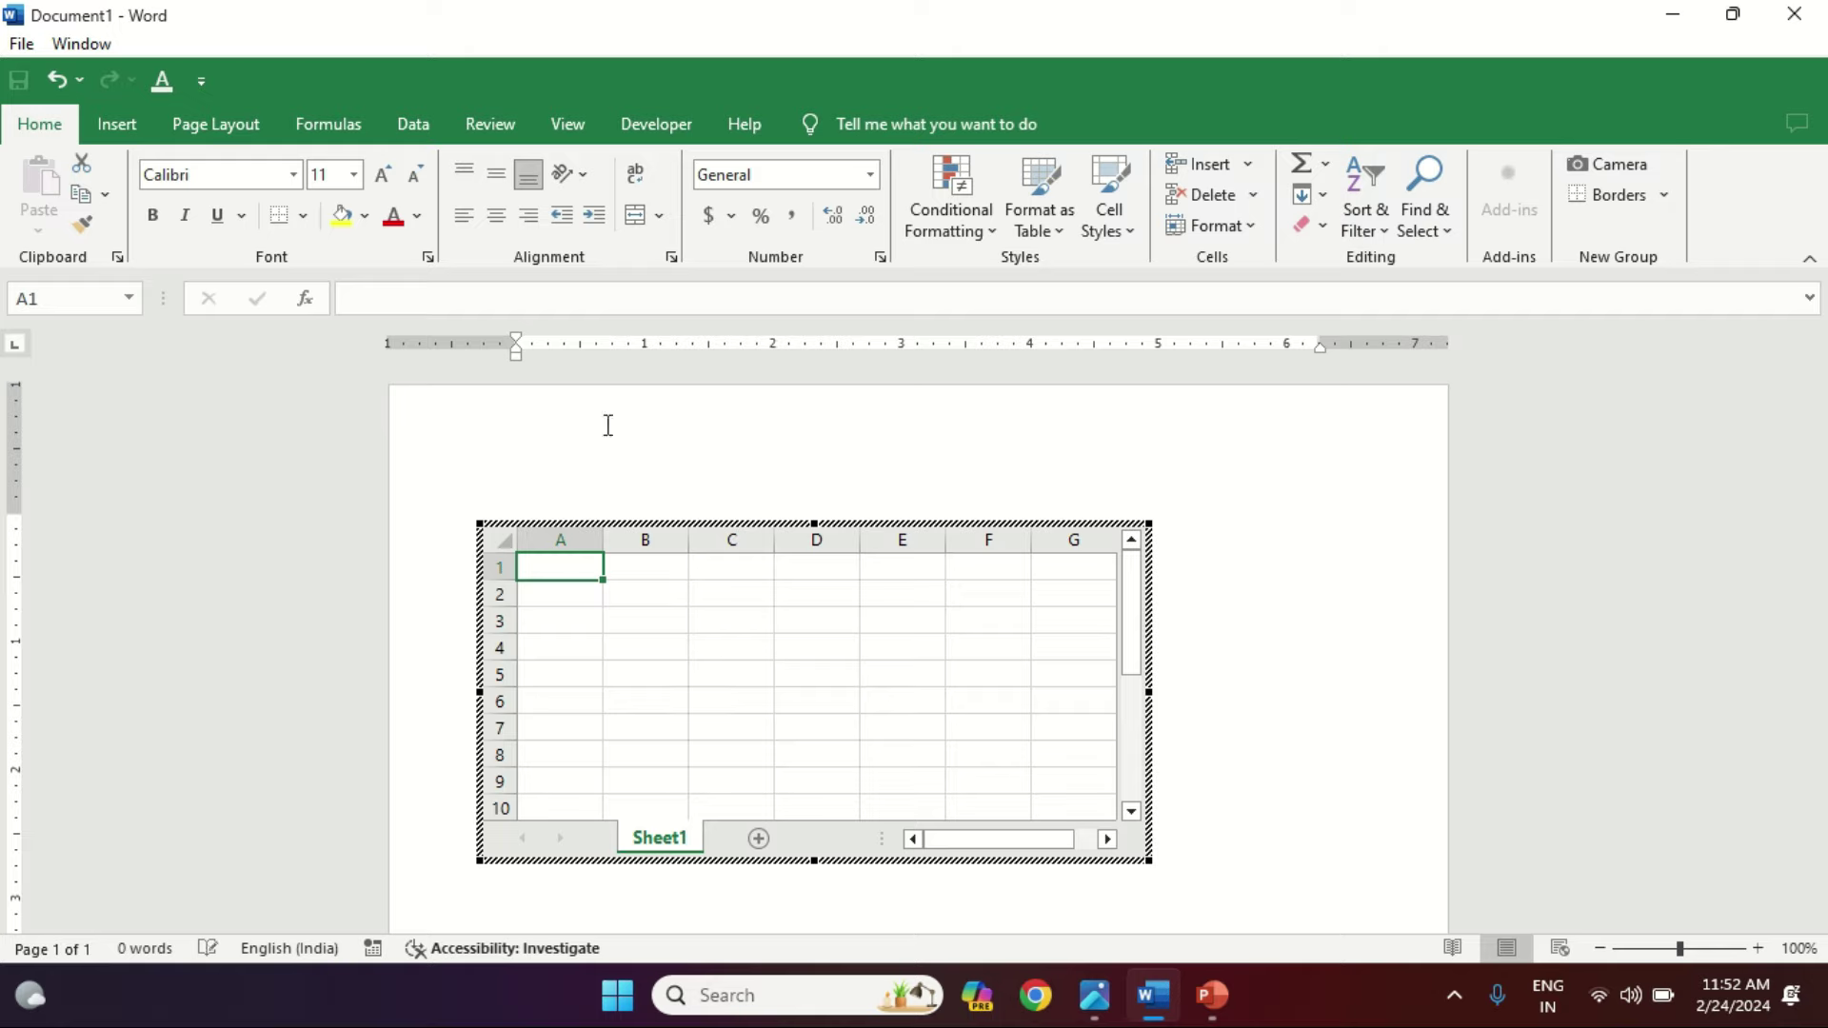
pyautogui.click(643, 625)
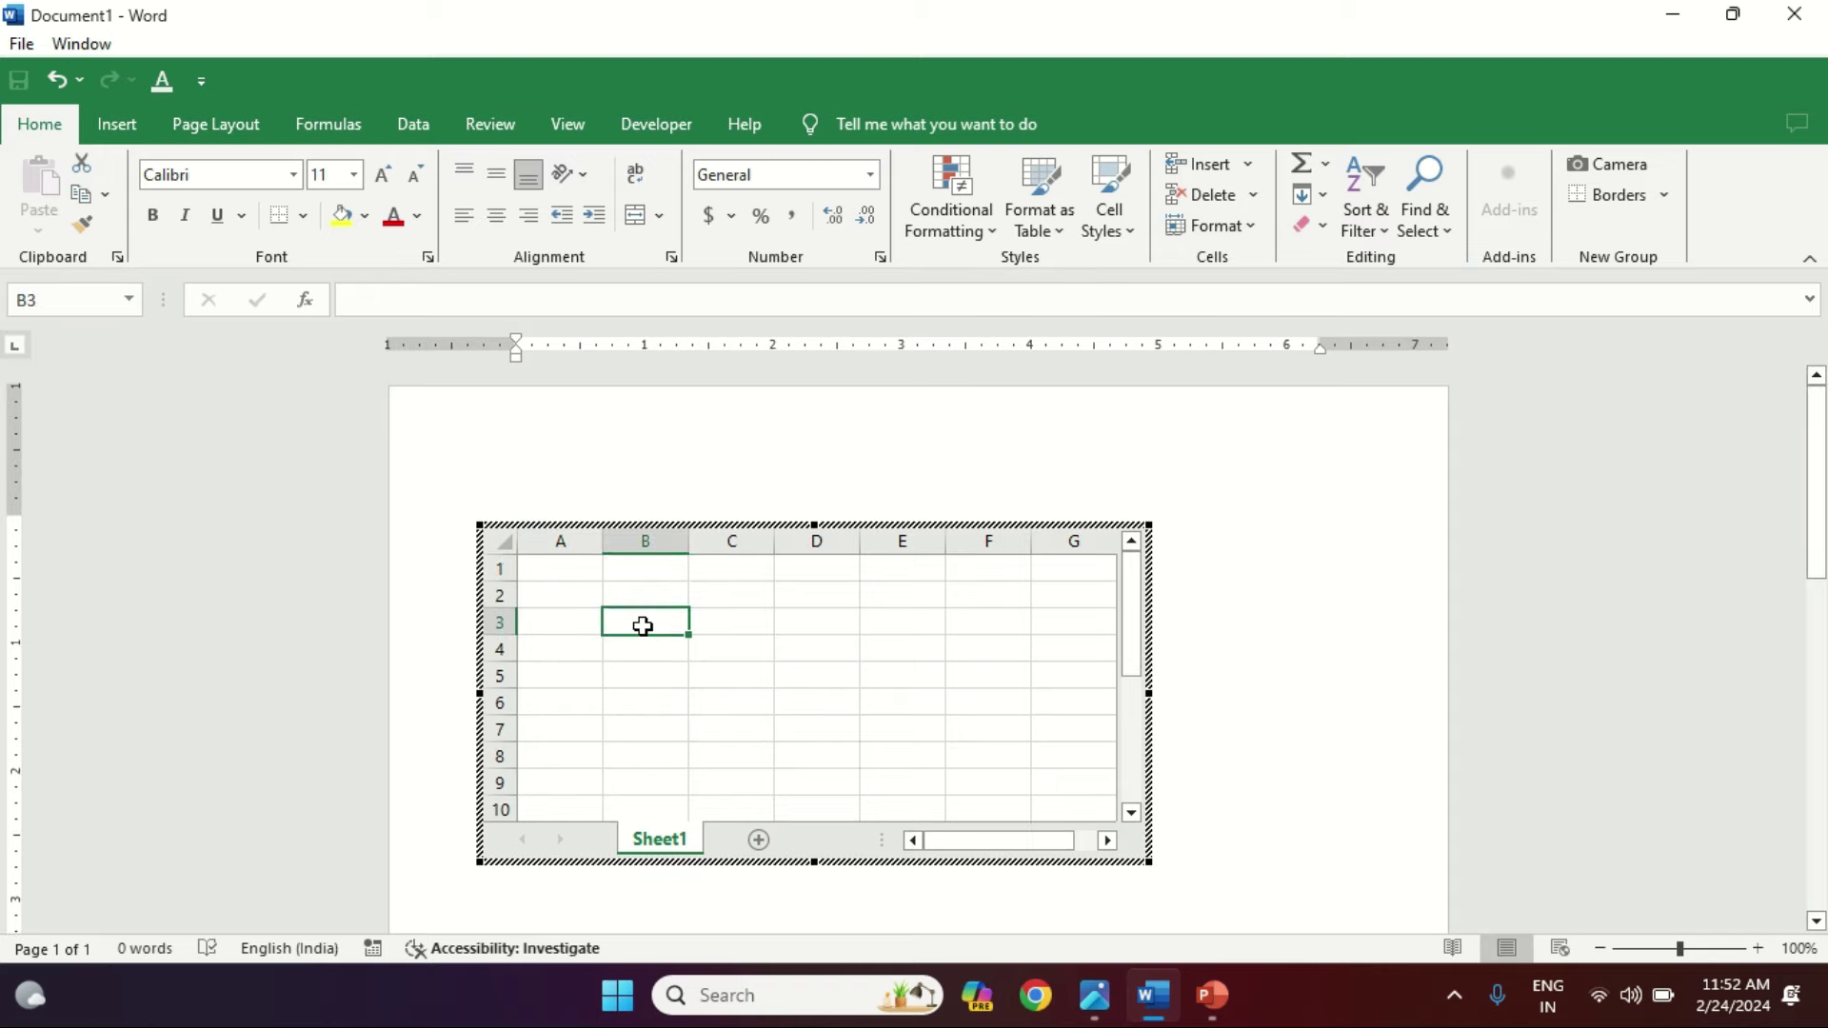
pyautogui.write('Name')
pyautogui.press('Tab')
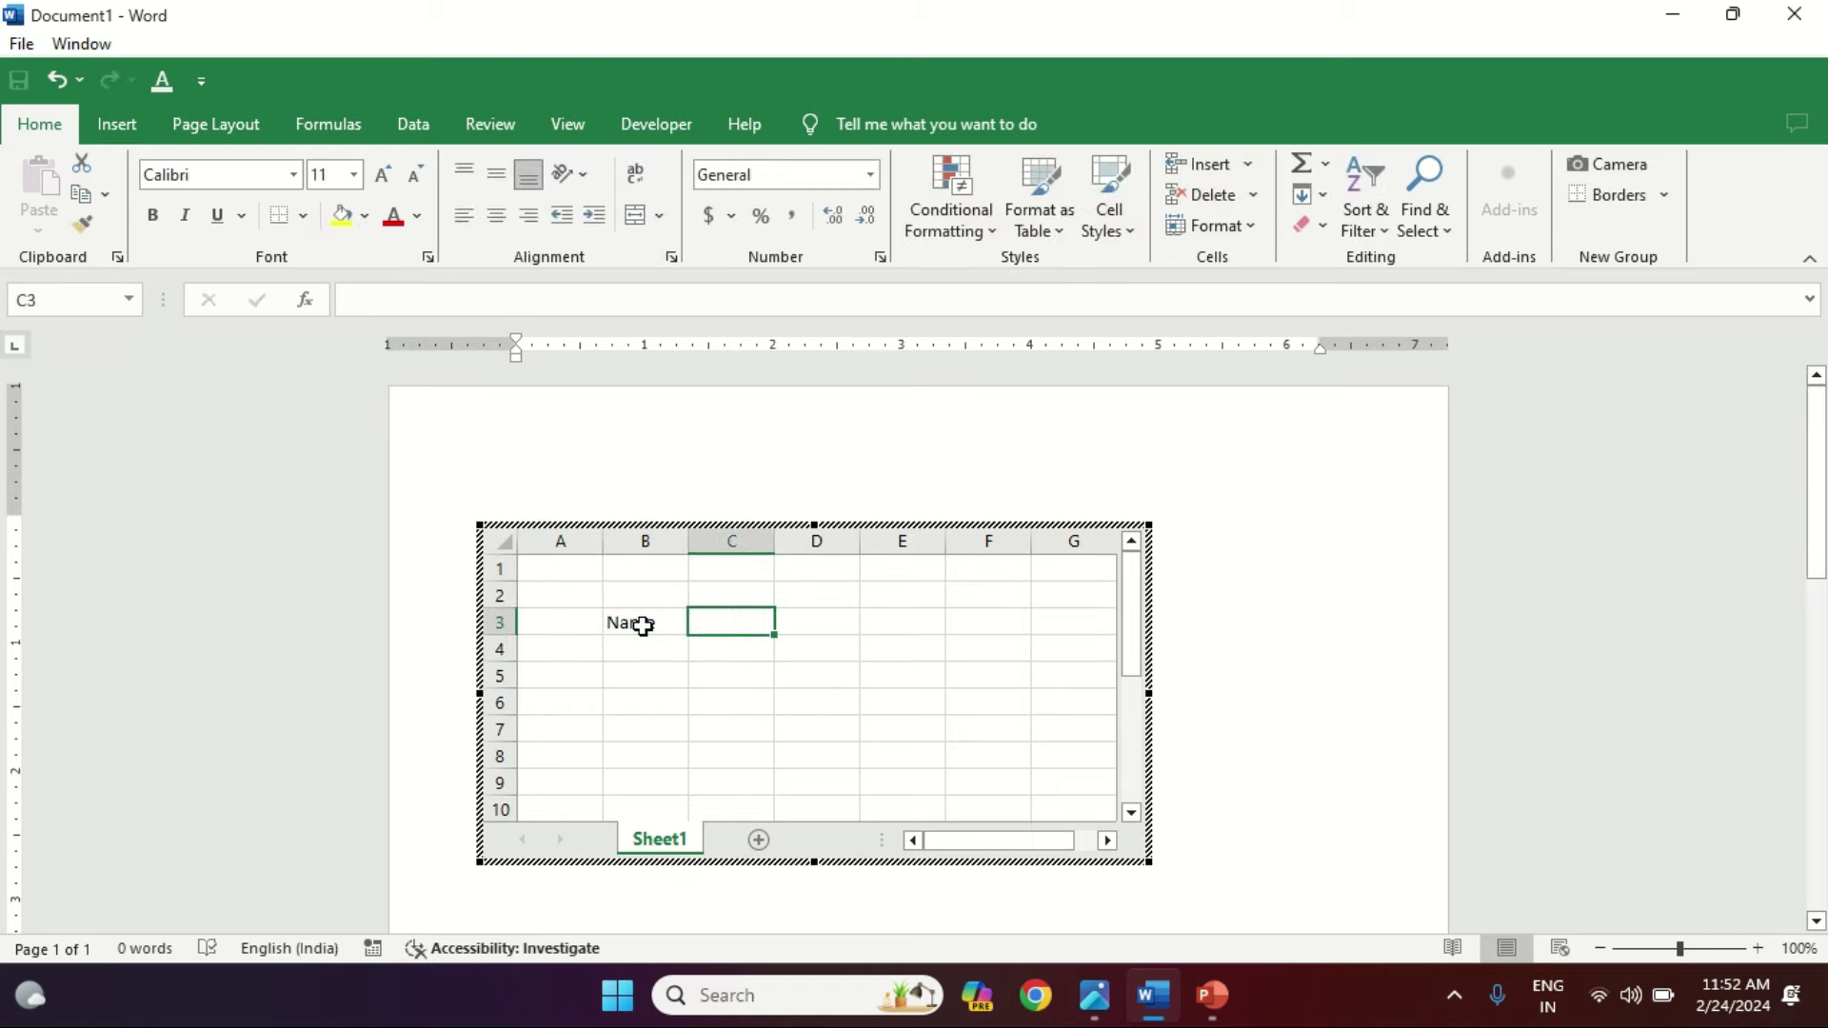
pyautogui.write('Hindi')
pyautogui.press('Tab')
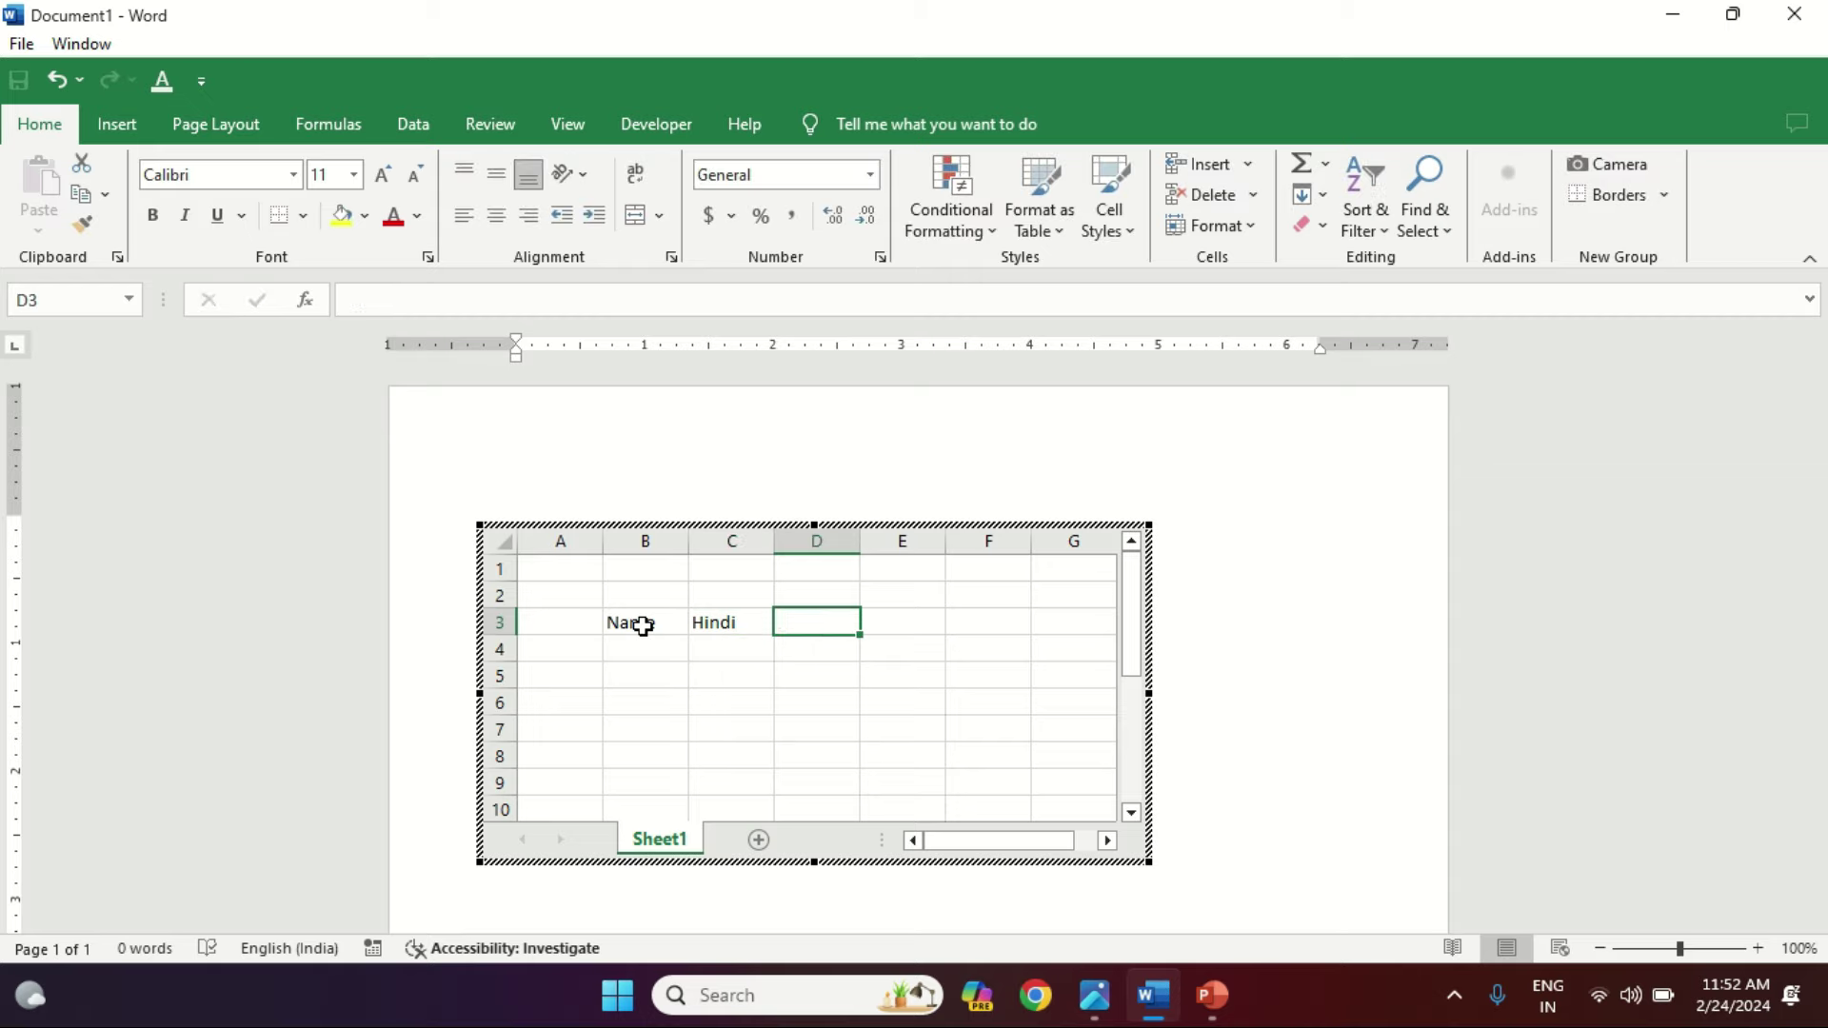
pyautogui.write('Eng')
pyautogui.press('Tab')
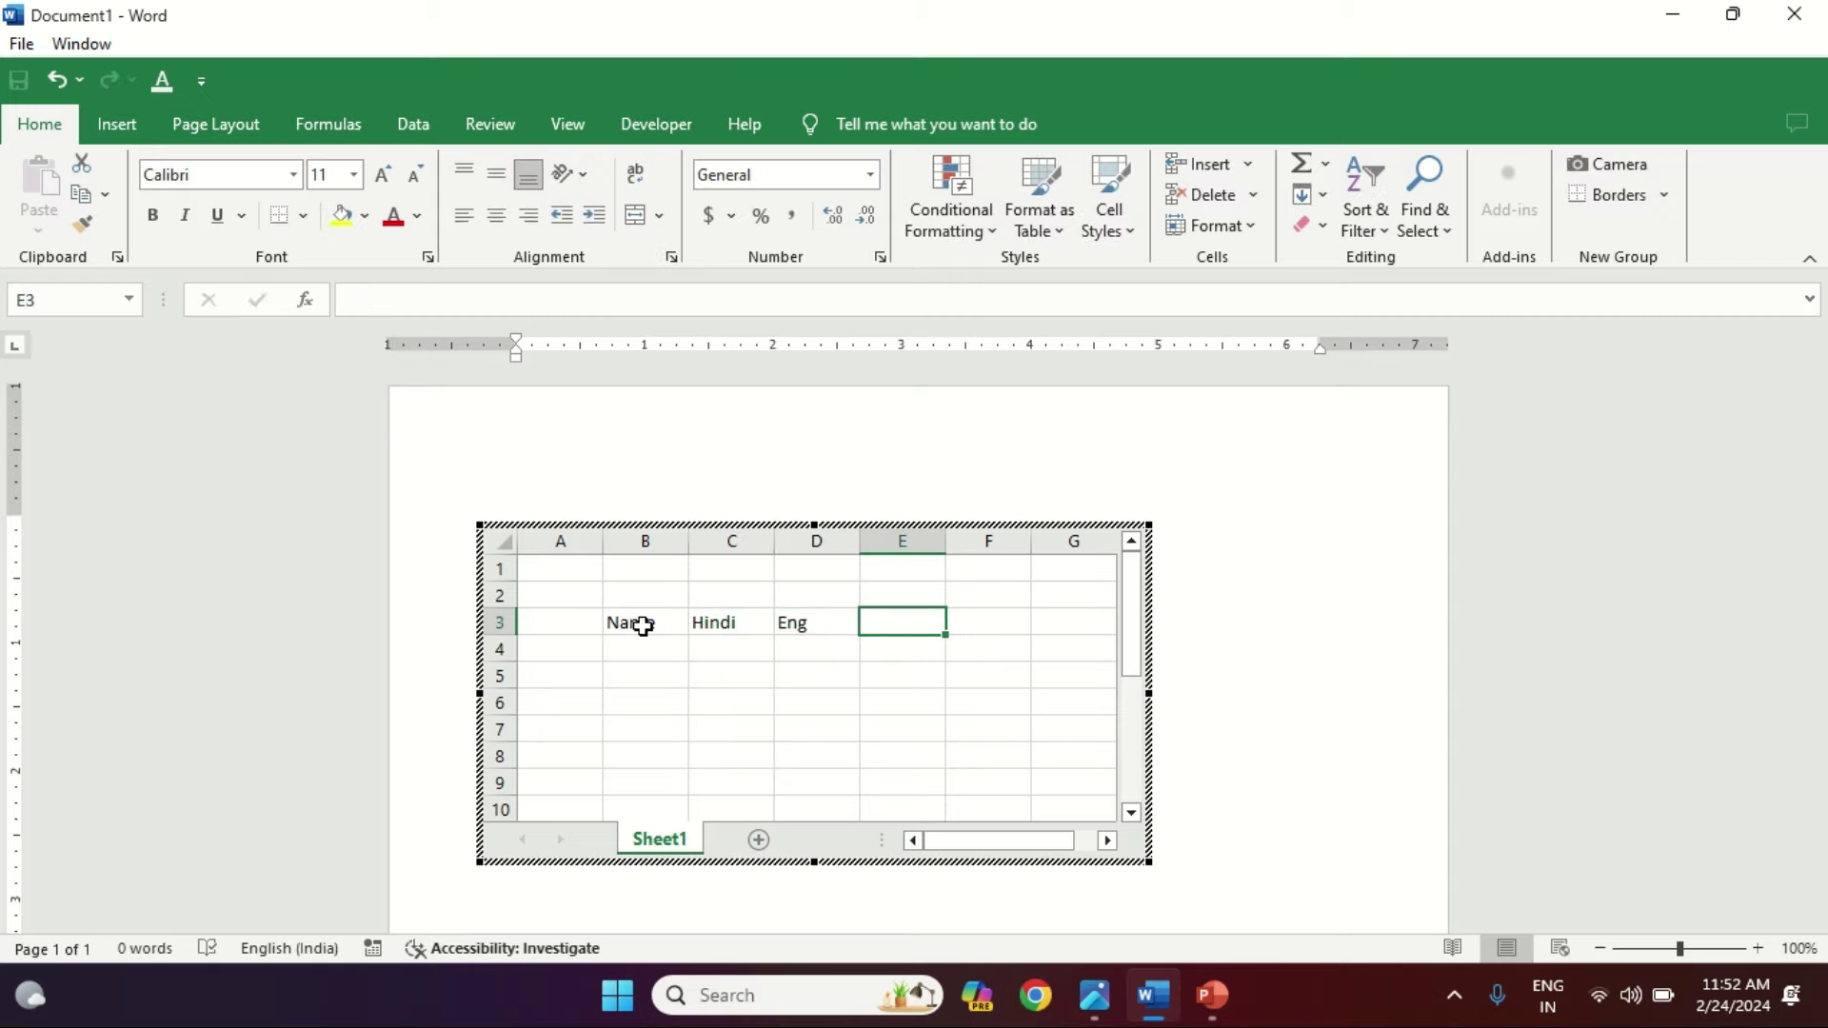
pyautogui.write('Total')
pyautogui.press('Tab')
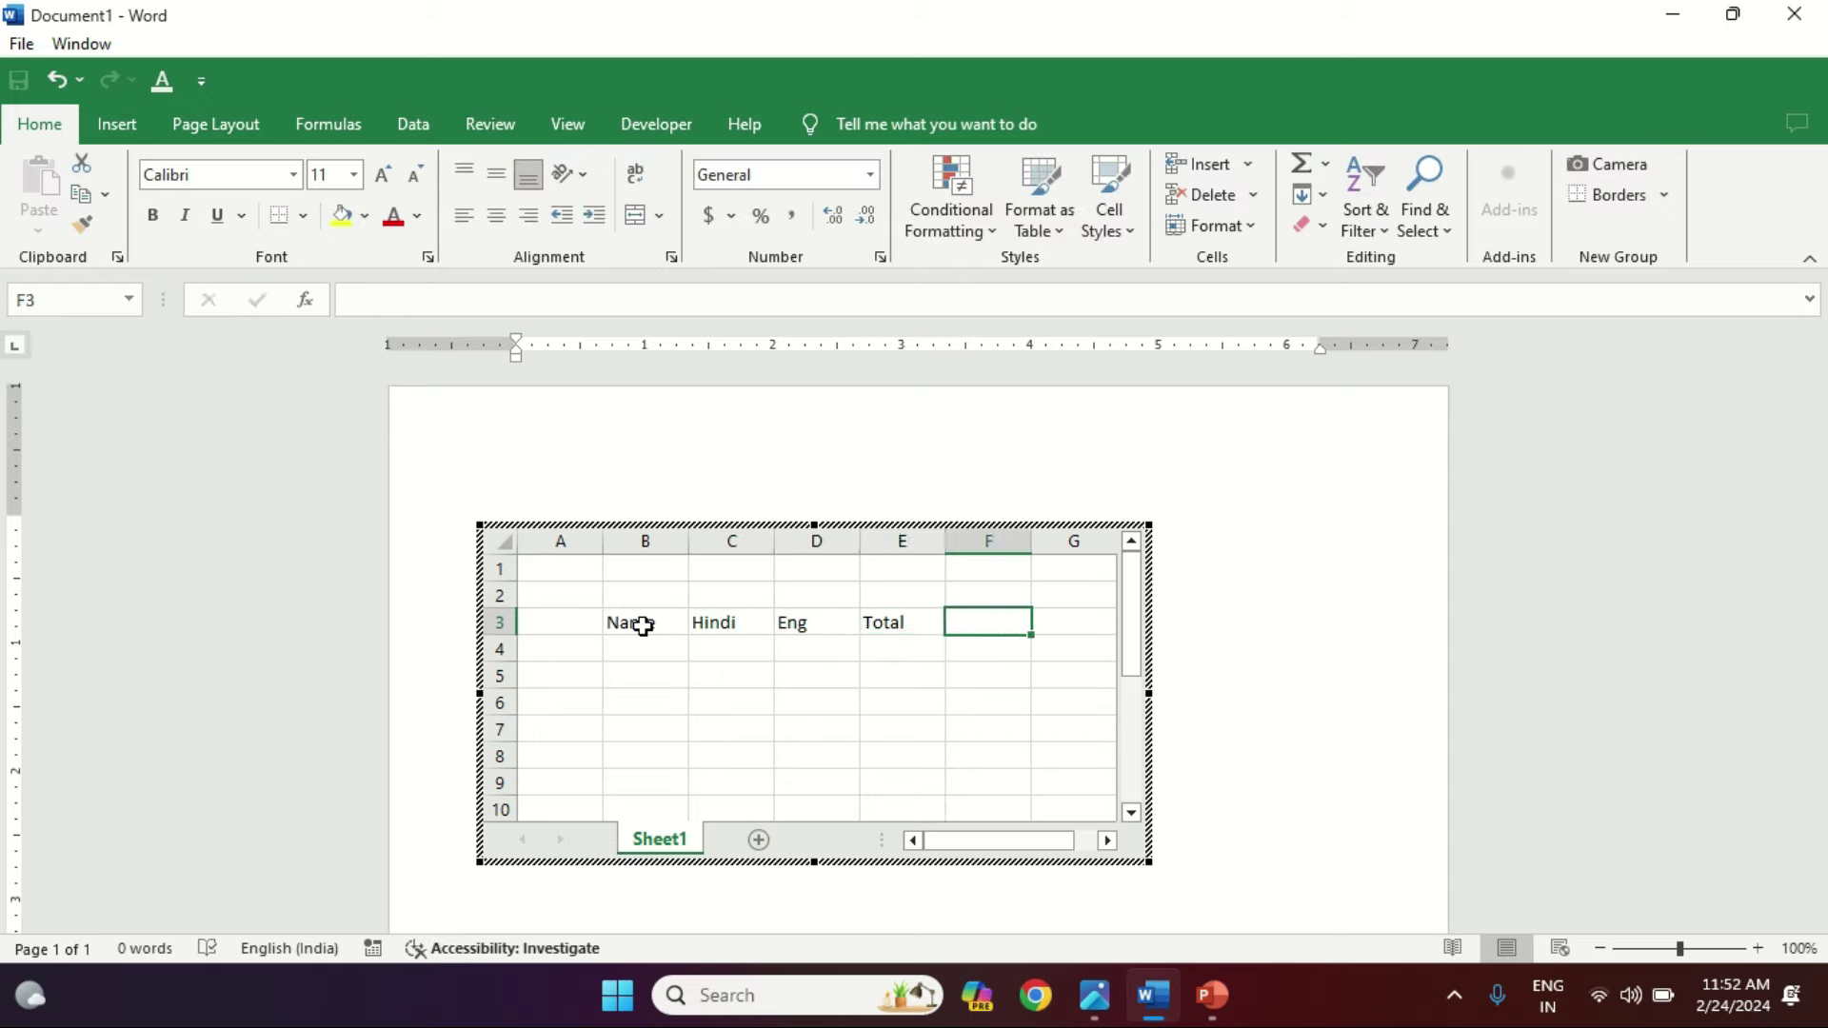
pyautogui.write('Average')
pyautogui.press('Return')
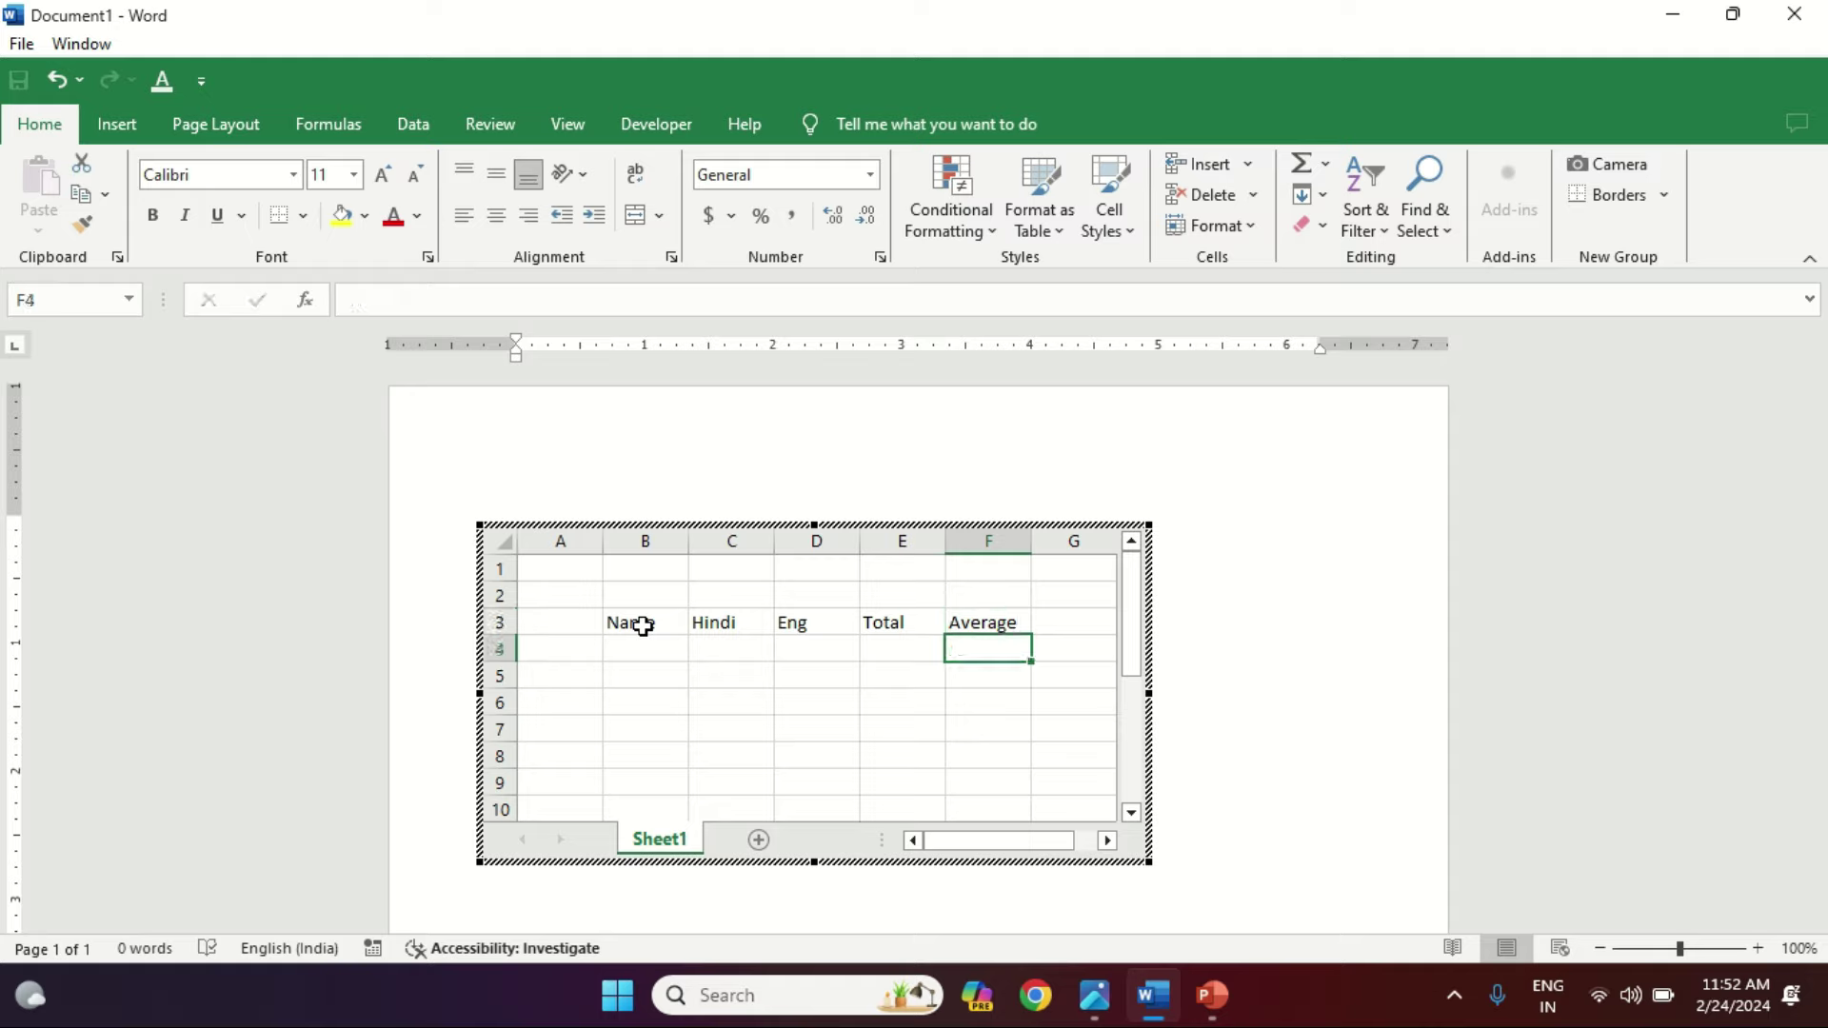
# Step: Enter student names A, B, C, D under the Name header
pyautogui.press('Up')
pyautogui.press('Left')
pyautogui.click(643, 626)
pyautogui.press('Down')
pyautogui.write('A')
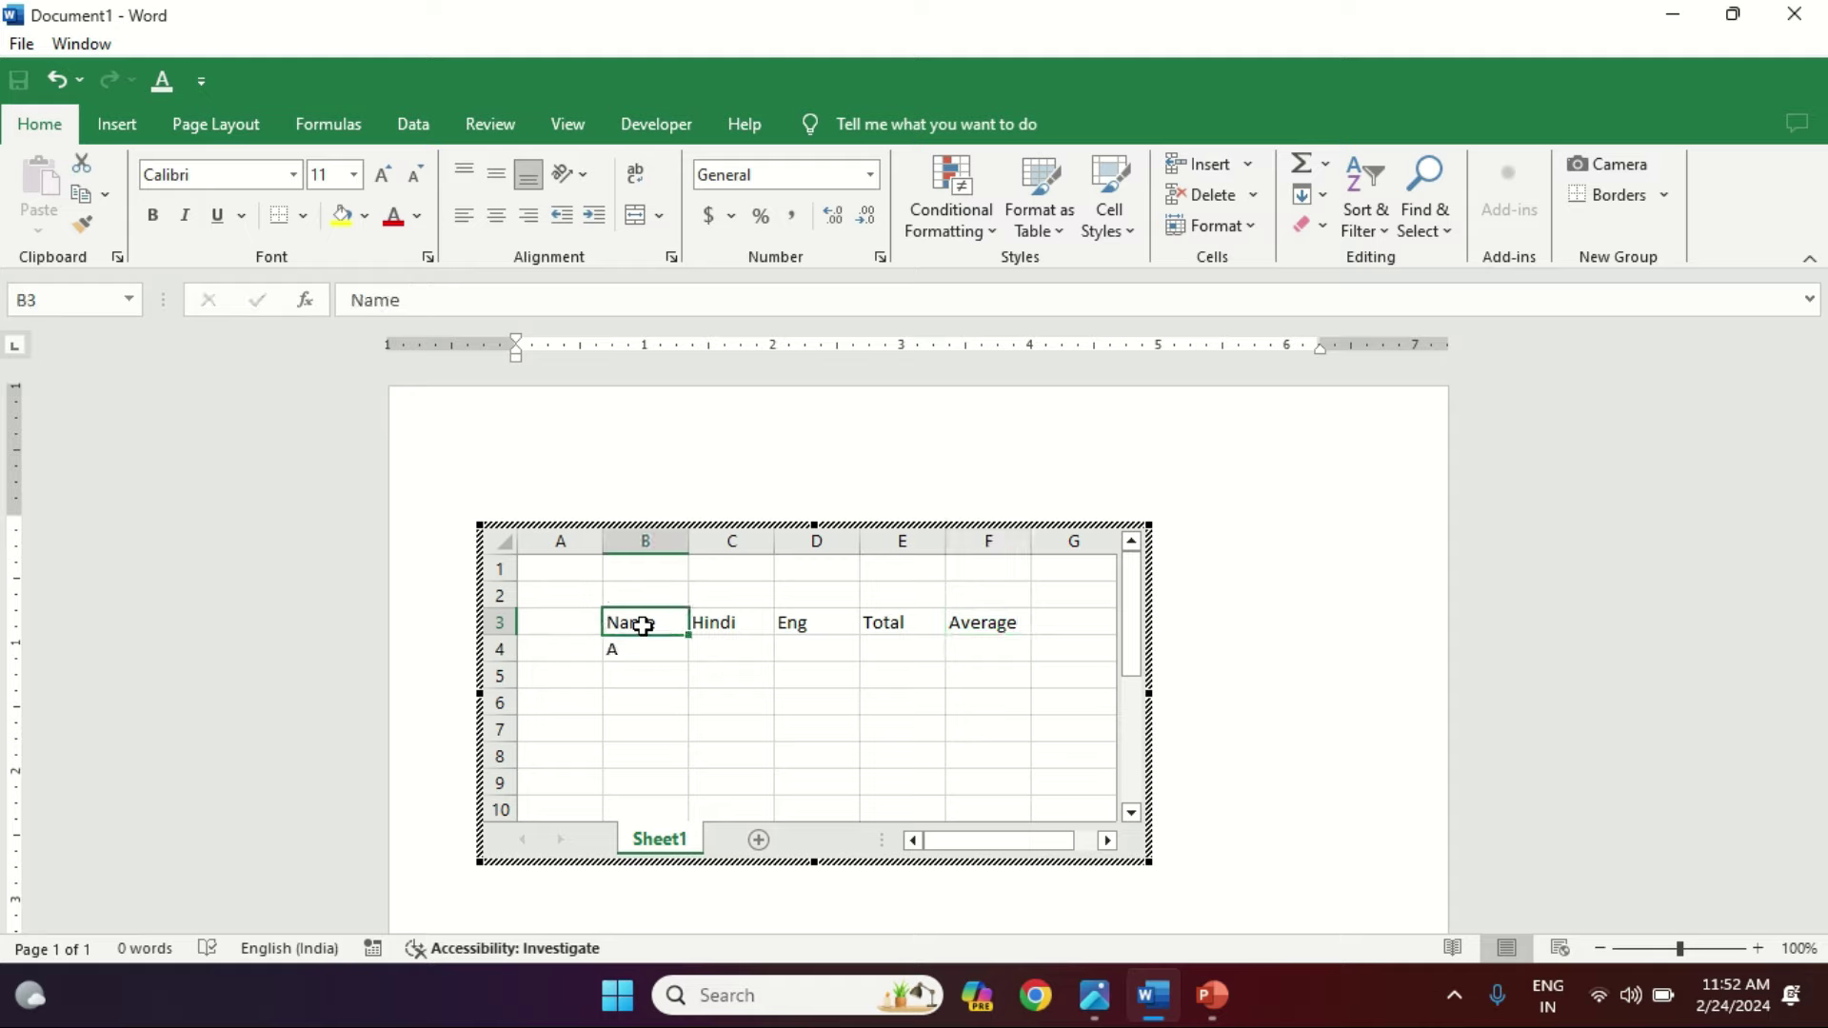
pyautogui.press('Return')
pyautogui.write('B')
pyautogui.press('Return')
pyautogui.write('C')
pyautogui.press('Return')
pyautogui.press('Up')
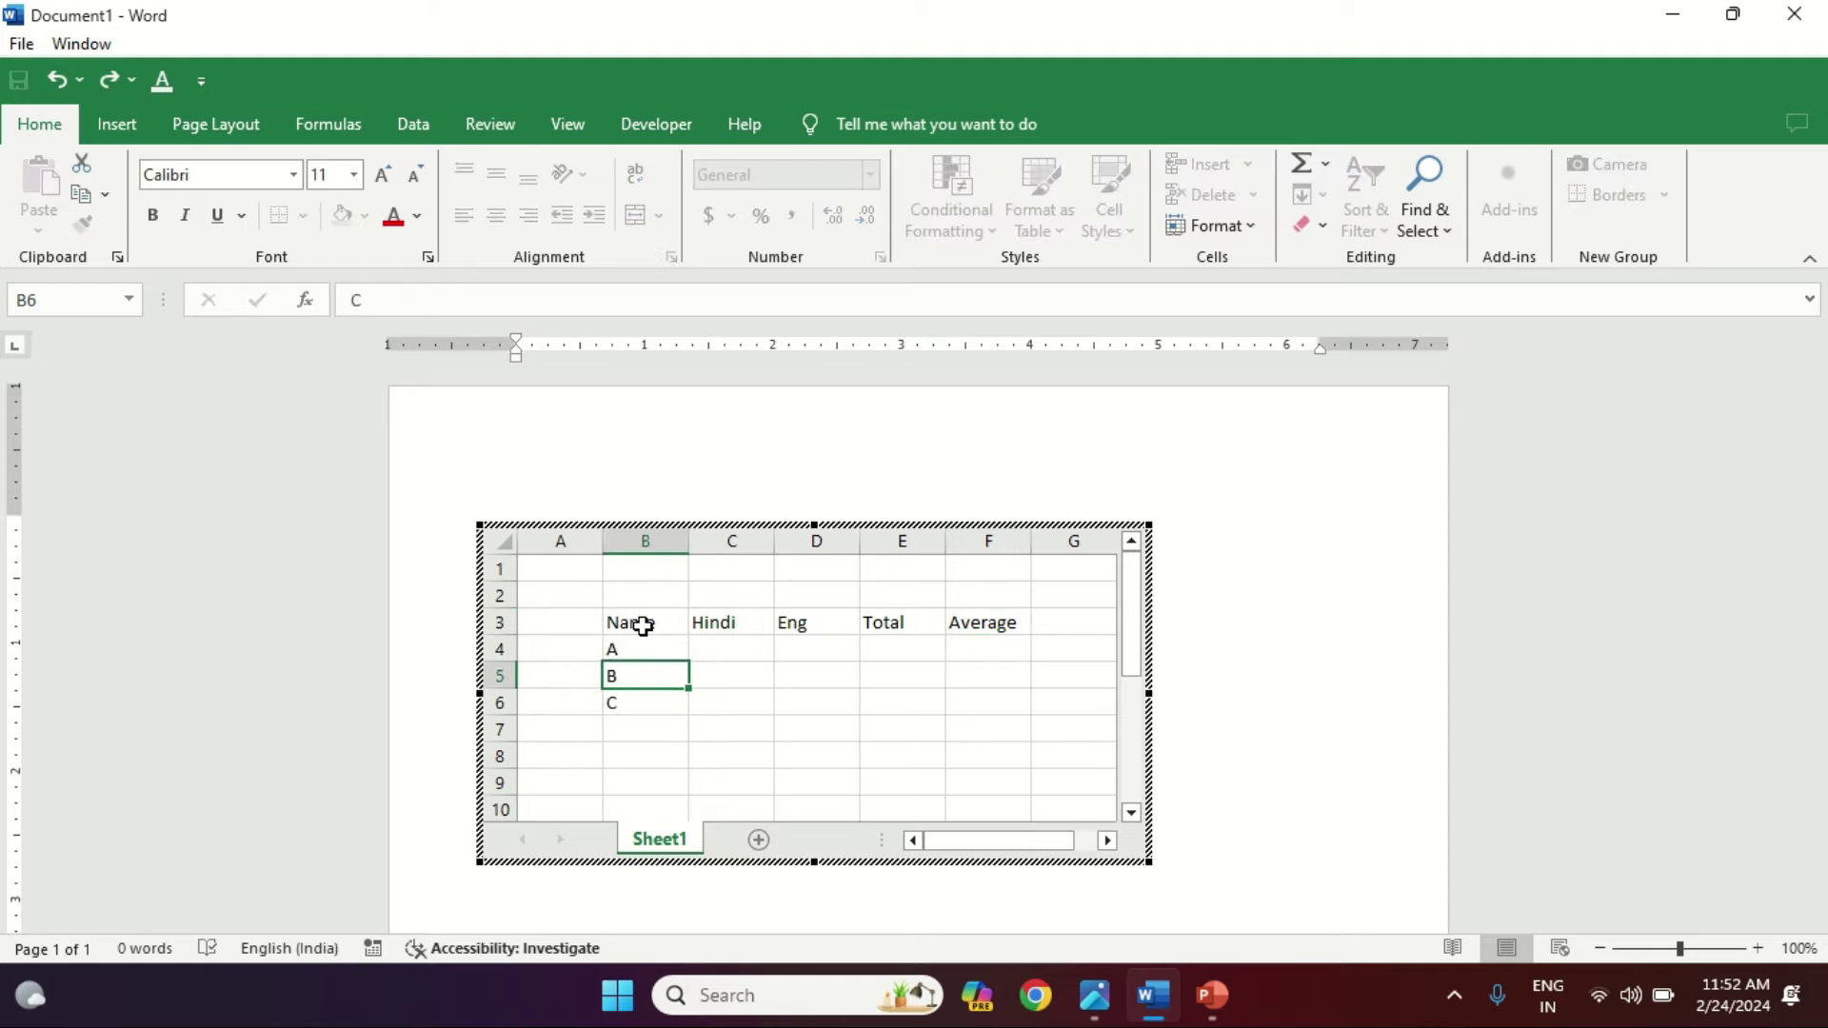
pyautogui.write('D')
pyautogui.press('Return')
pyautogui.press('Up')
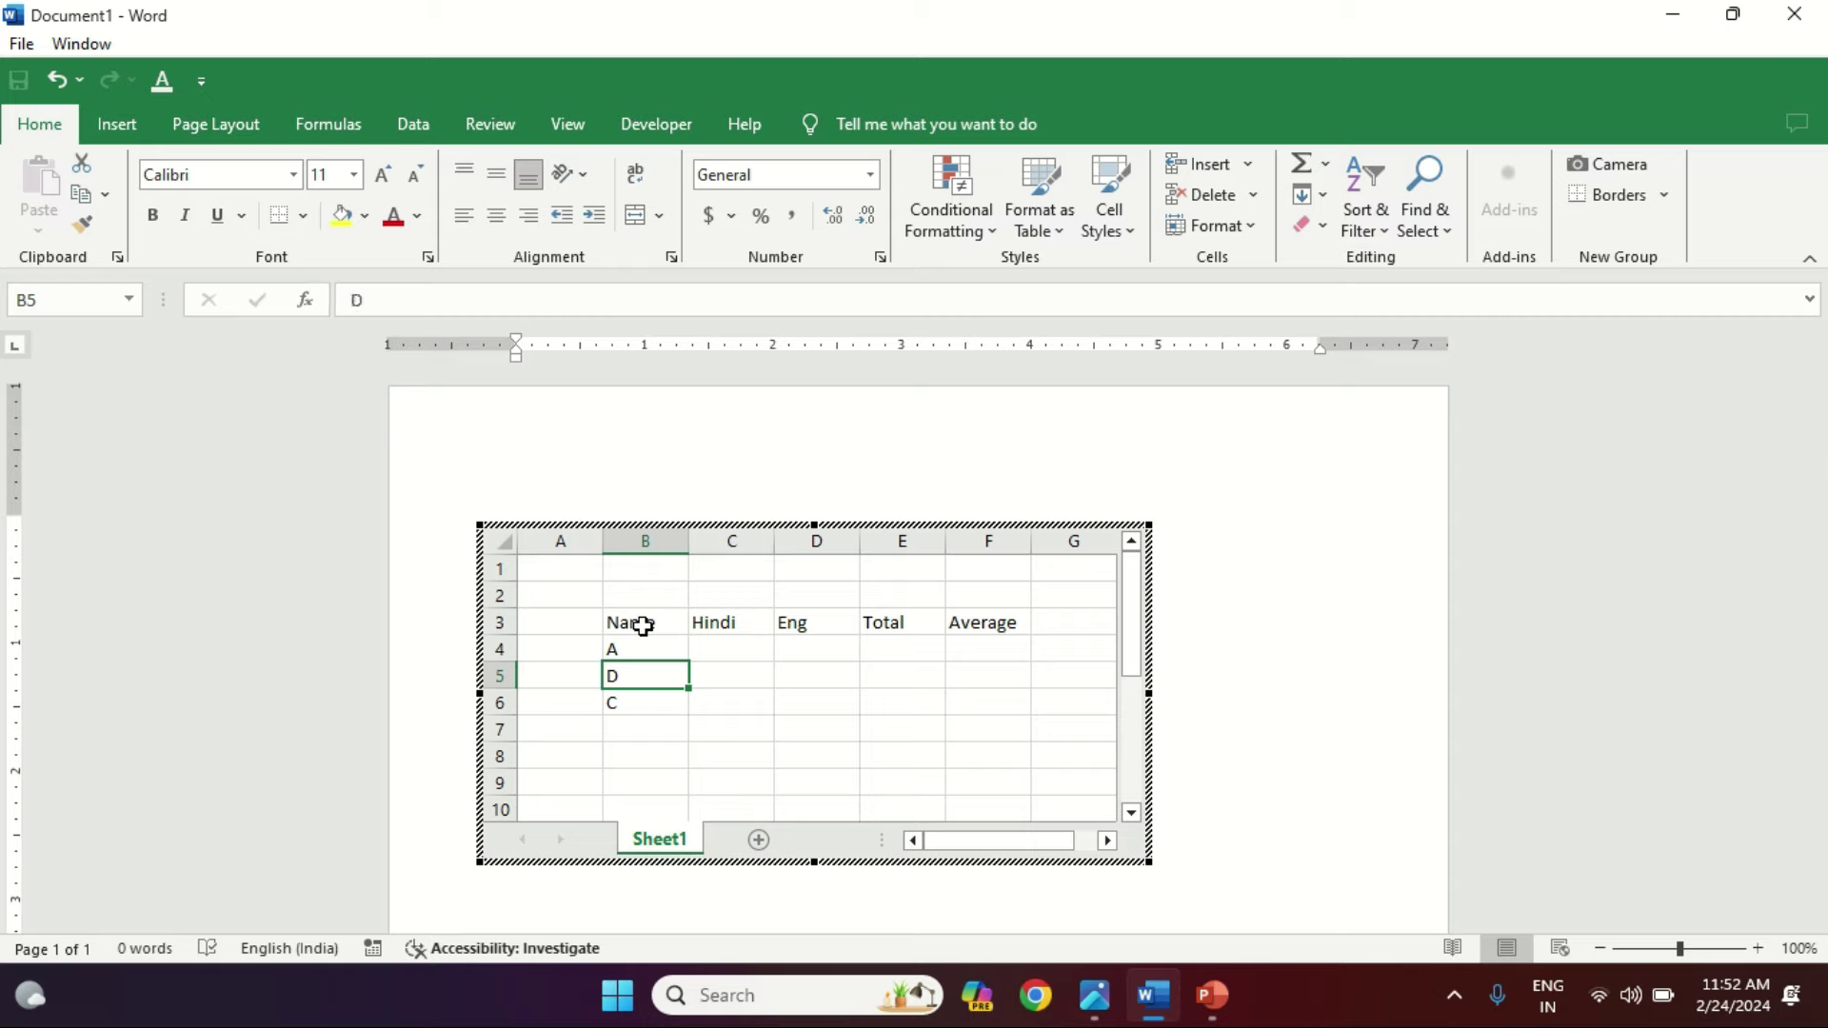
pyautogui.write('B')
pyautogui.press('Return')
pyautogui.press('Return')
pyautogui.write('D')
pyautogui.press('Up')
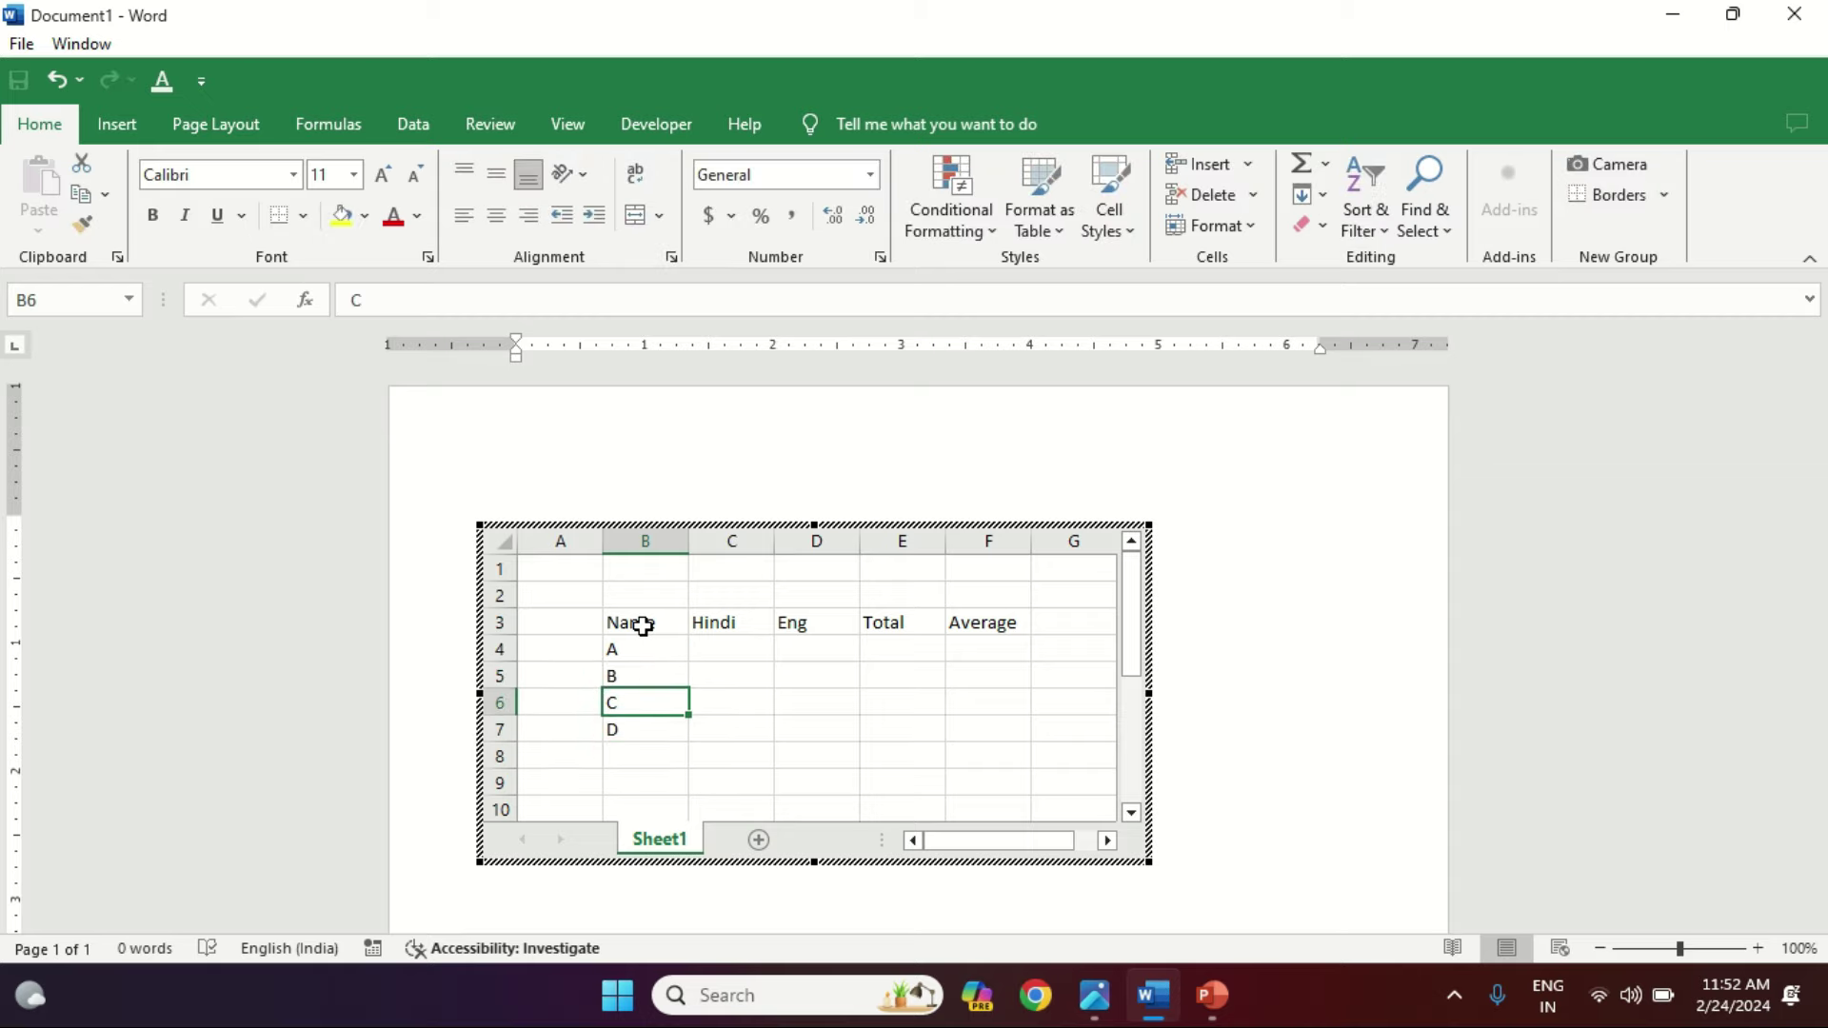
# Step: Enter Hindi scores 25, 36, 98 and 54 for students A–D
pyautogui.press('Up')
pyautogui.press('Up')
pyautogui.press('Right')
pyautogui.write('25')
pyautogui.press('Return')
pyautogui.write('36')
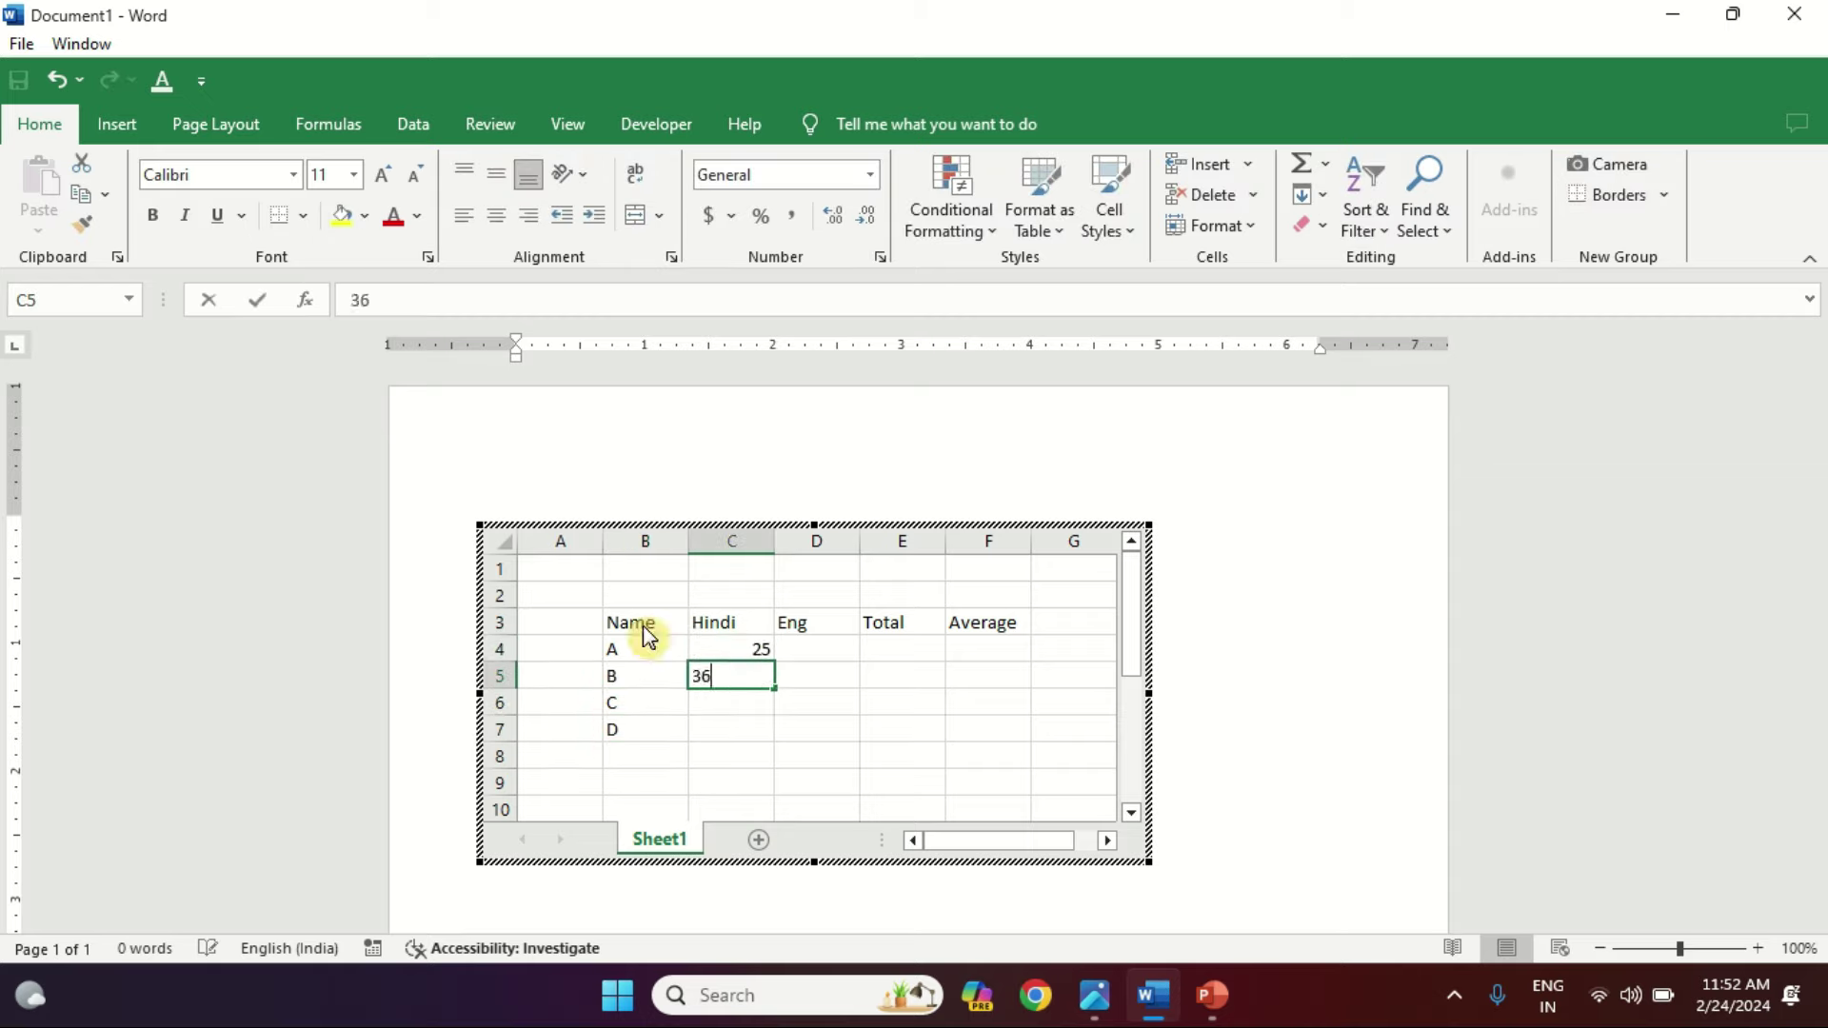
pyautogui.press('Return')
pyautogui.write('98')
pyautogui.press('Return')
pyautogui.write('54')
pyautogui.press('Return')
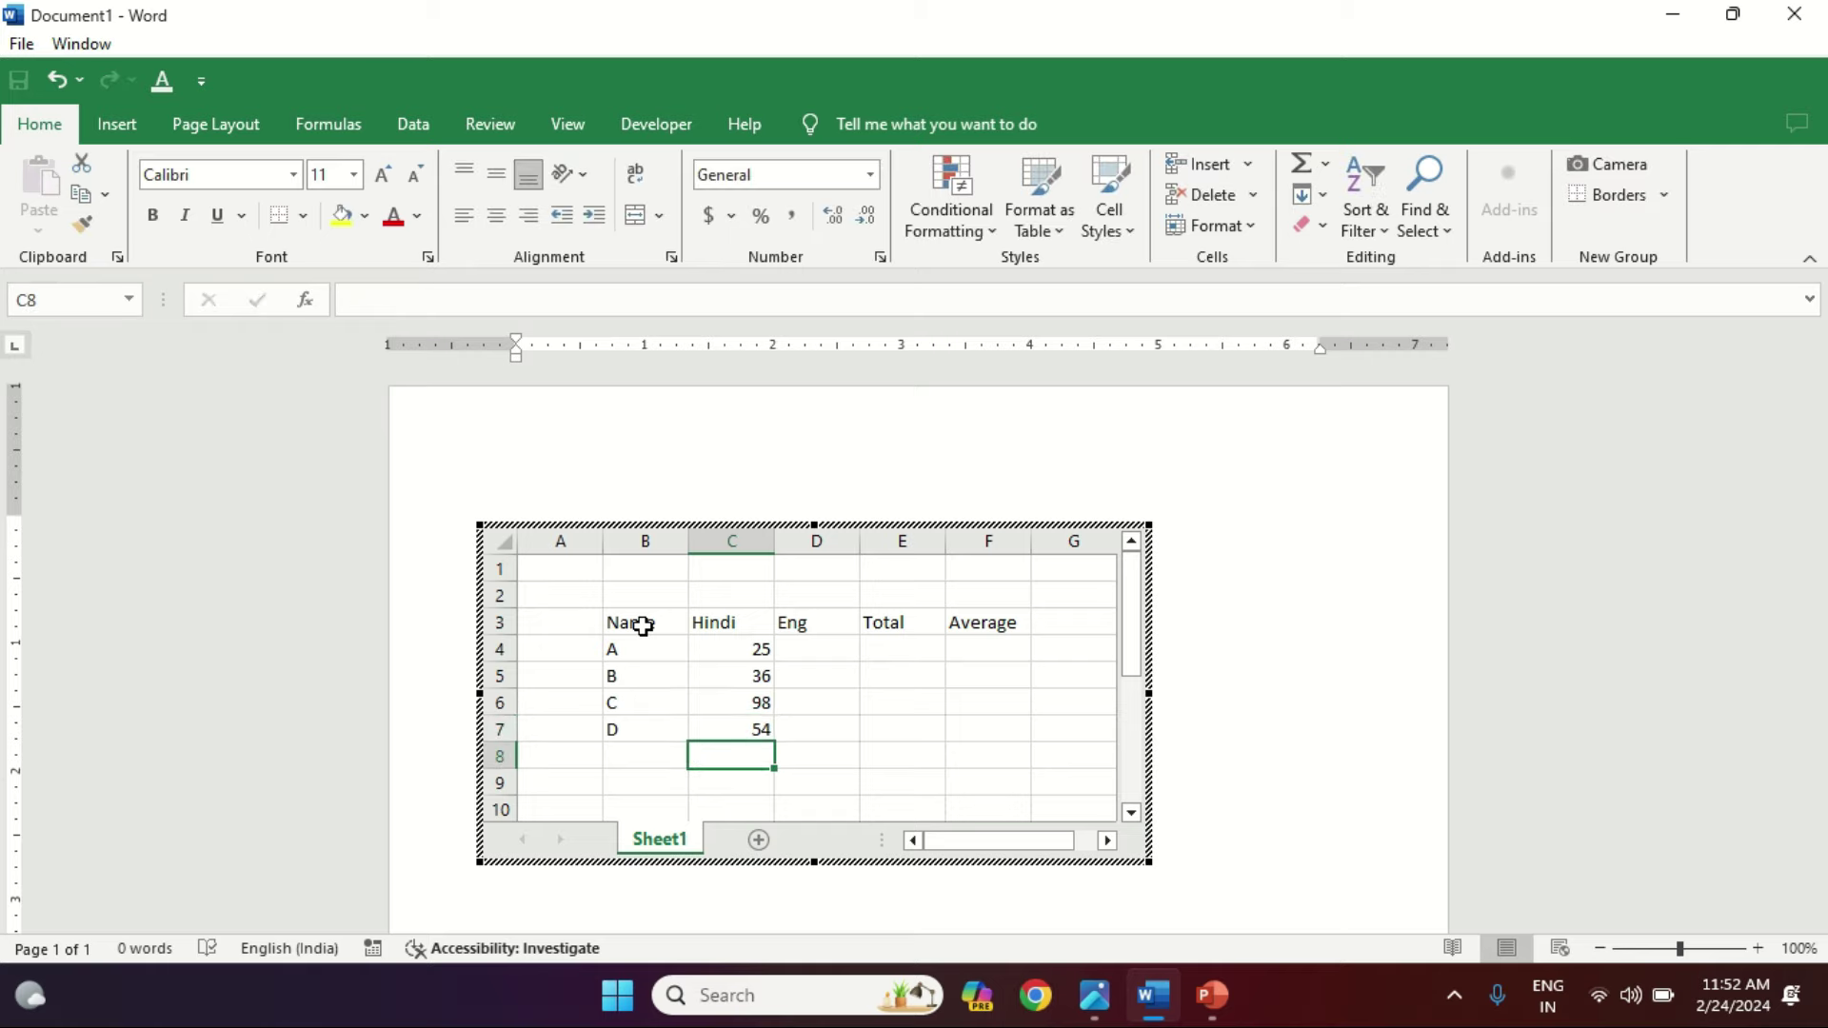
# Step: Enter the Eng scores, starting with 58 and 74, for students A–D
pyautogui.press('Up')
pyautogui.press('Right')
pyautogui.press('Up')
pyautogui.press('Up')
pyautogui.press('Up')
pyautogui.write('58')
pyautogui.press('Return')
pyautogui.write('7')
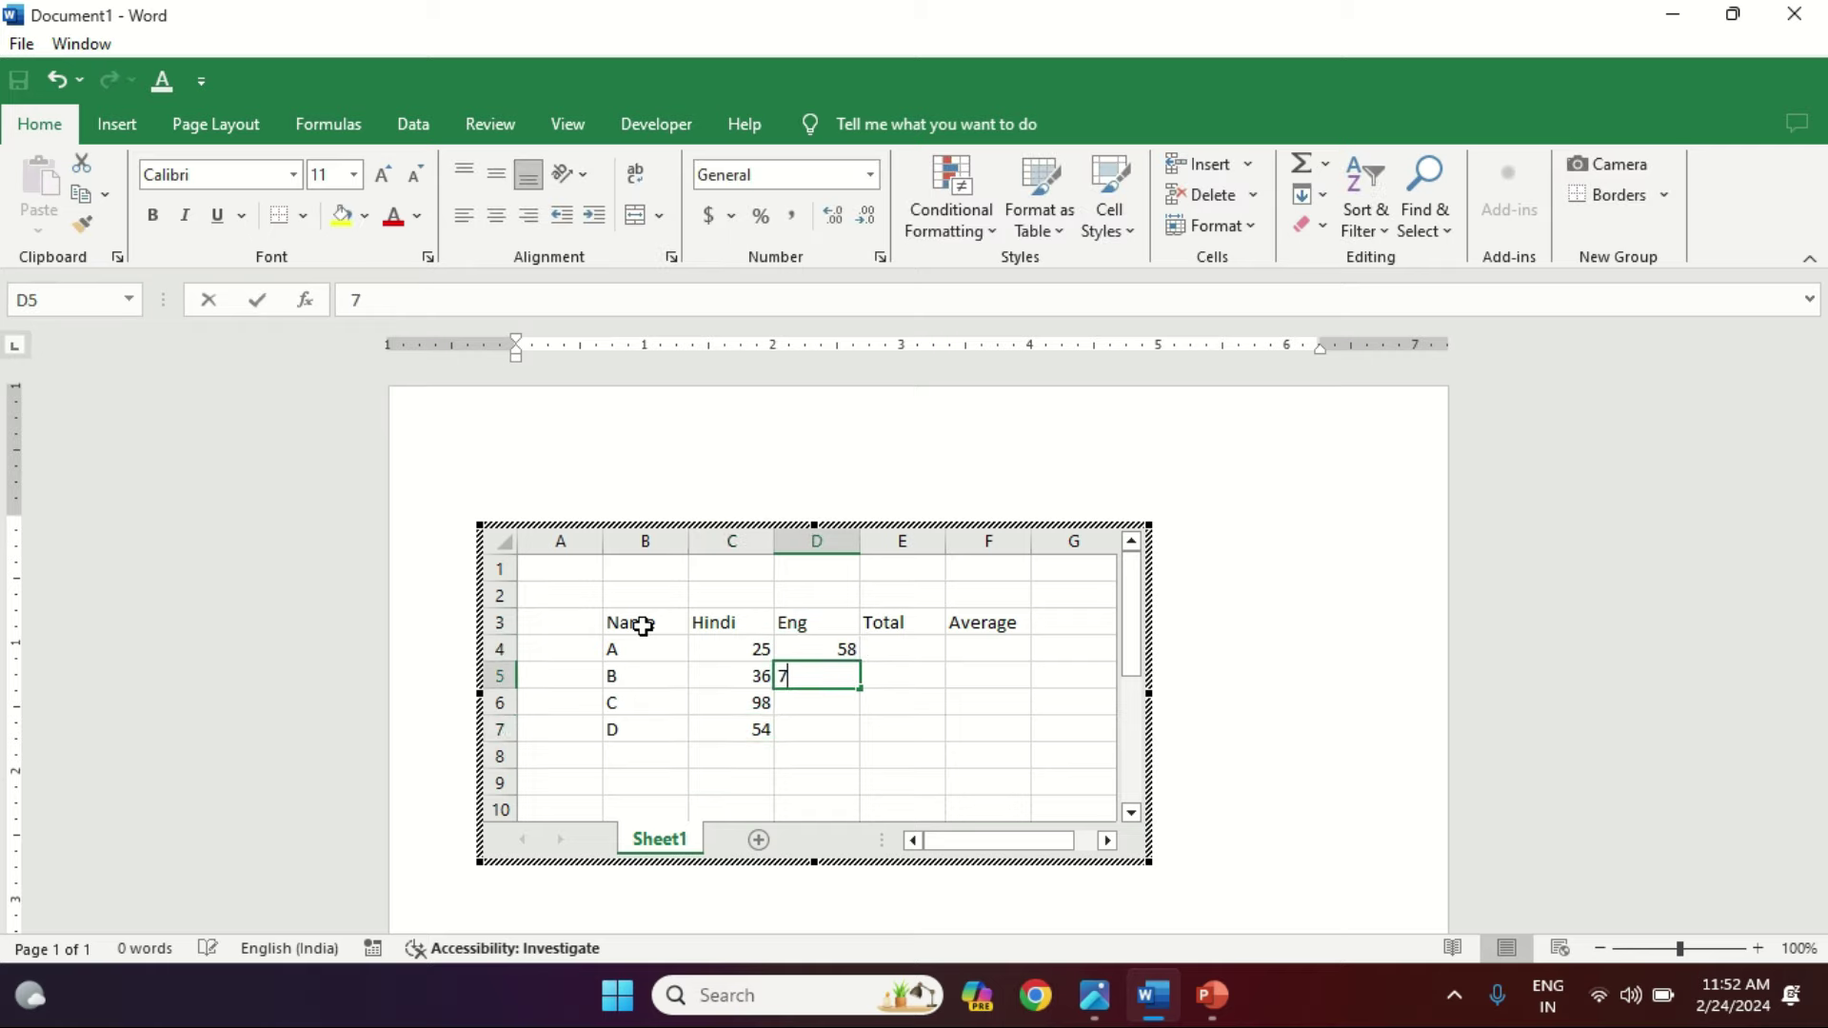
pyautogui.write('4')
pyautogui.press('Return')
pyautogui.write('7336')
pyautogui.press('Return')
pyautogui.press('Up')
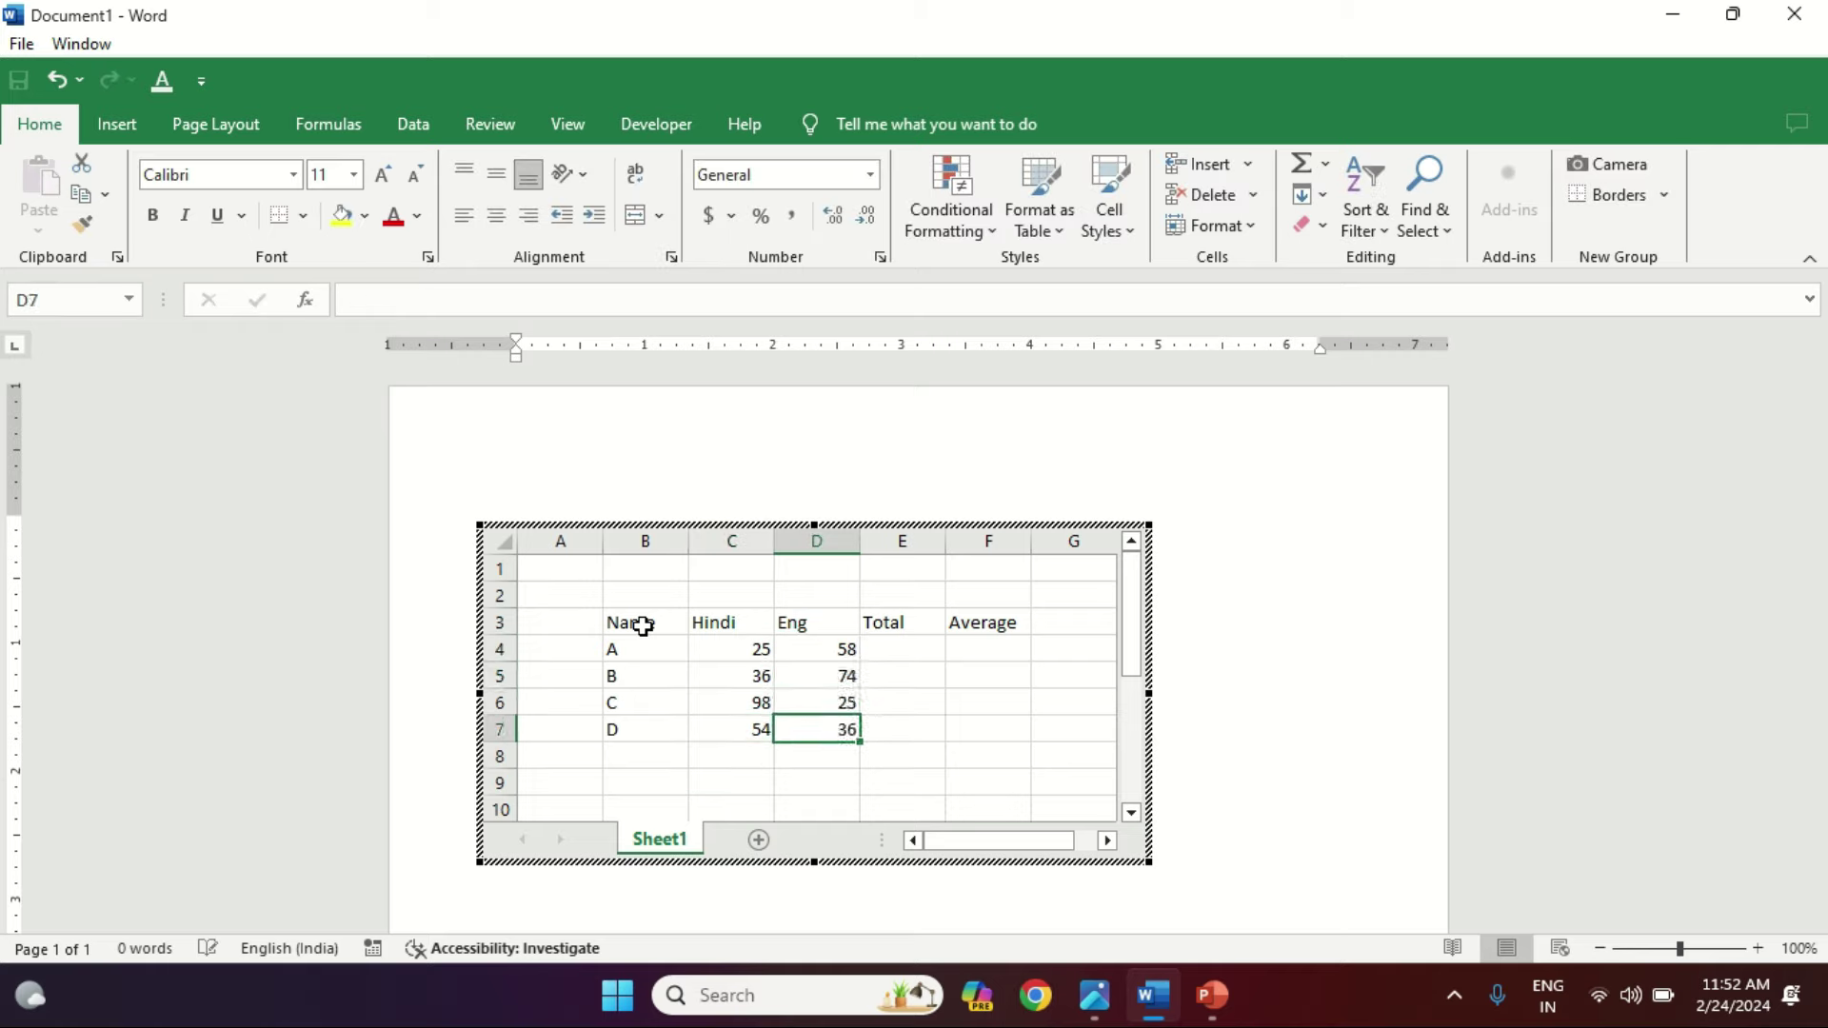
pyautogui.press('Up')
pyautogui.press('Up')
pyautogui.press('Right')
pyautogui.press('Up')
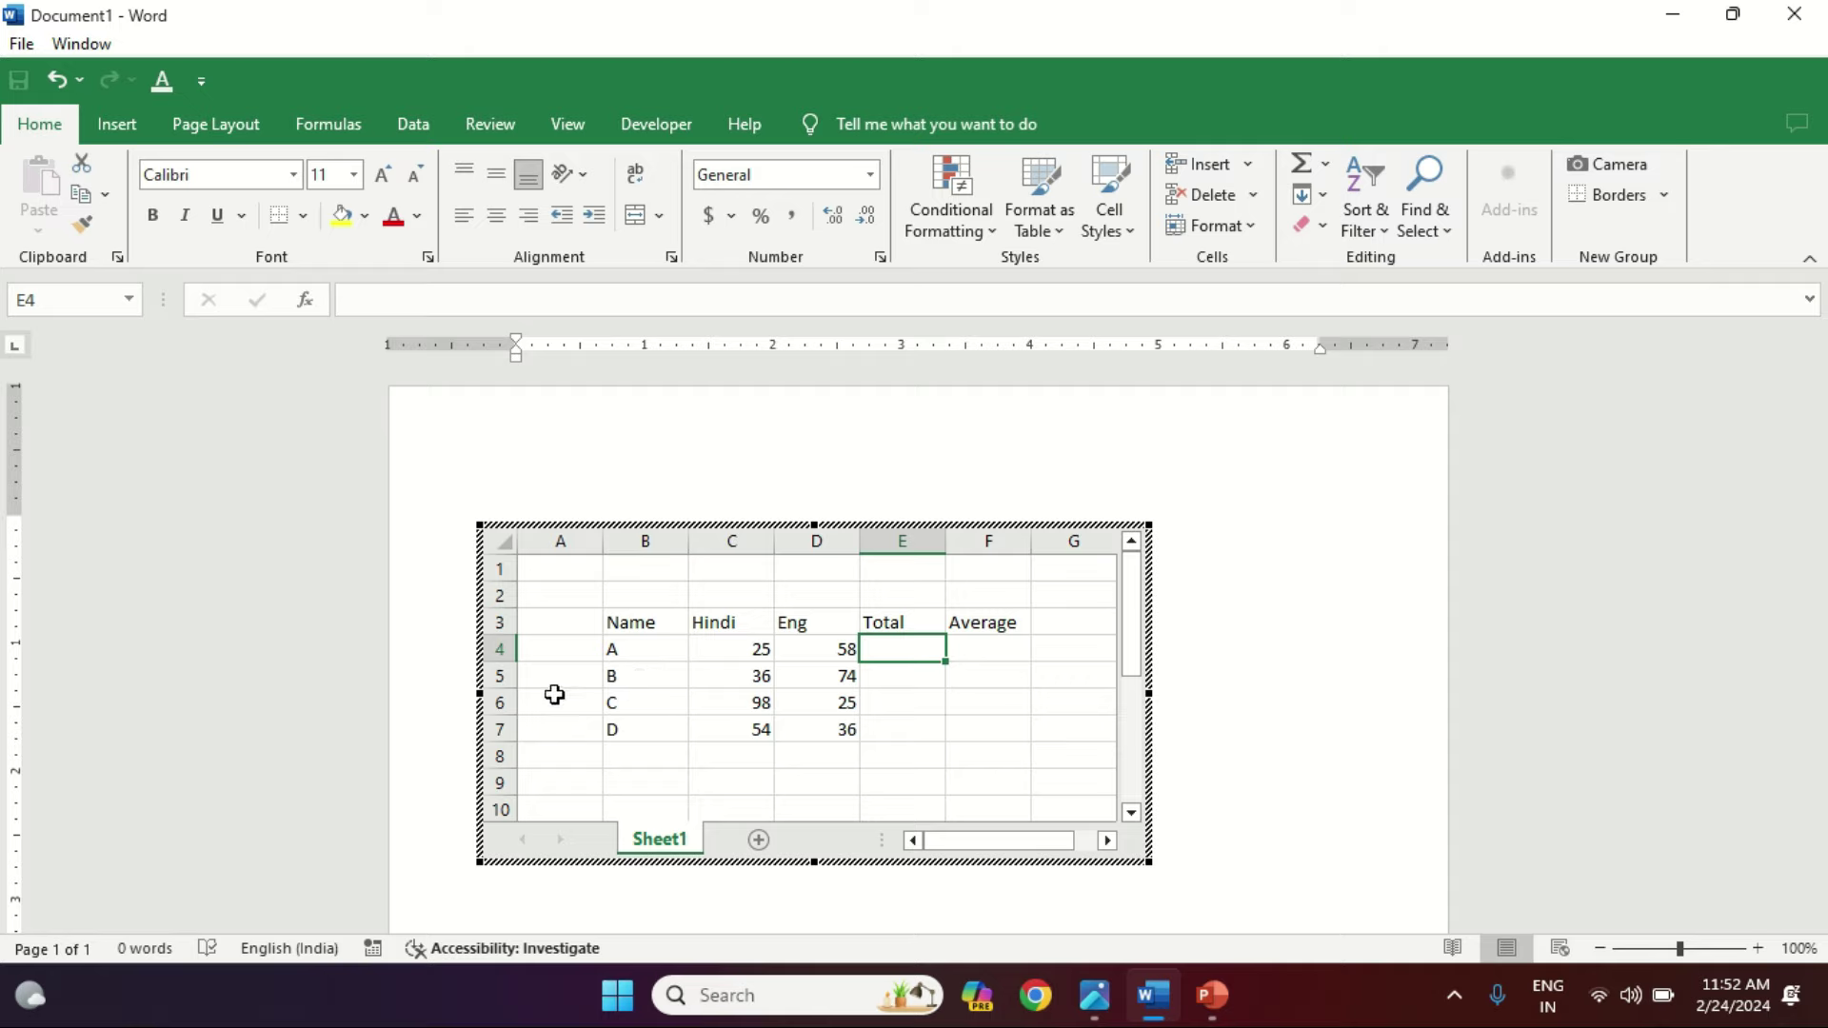
# Step: Put =SUM(C4:D4) in E4 and fill it down the Total column
pyautogui.write('=')
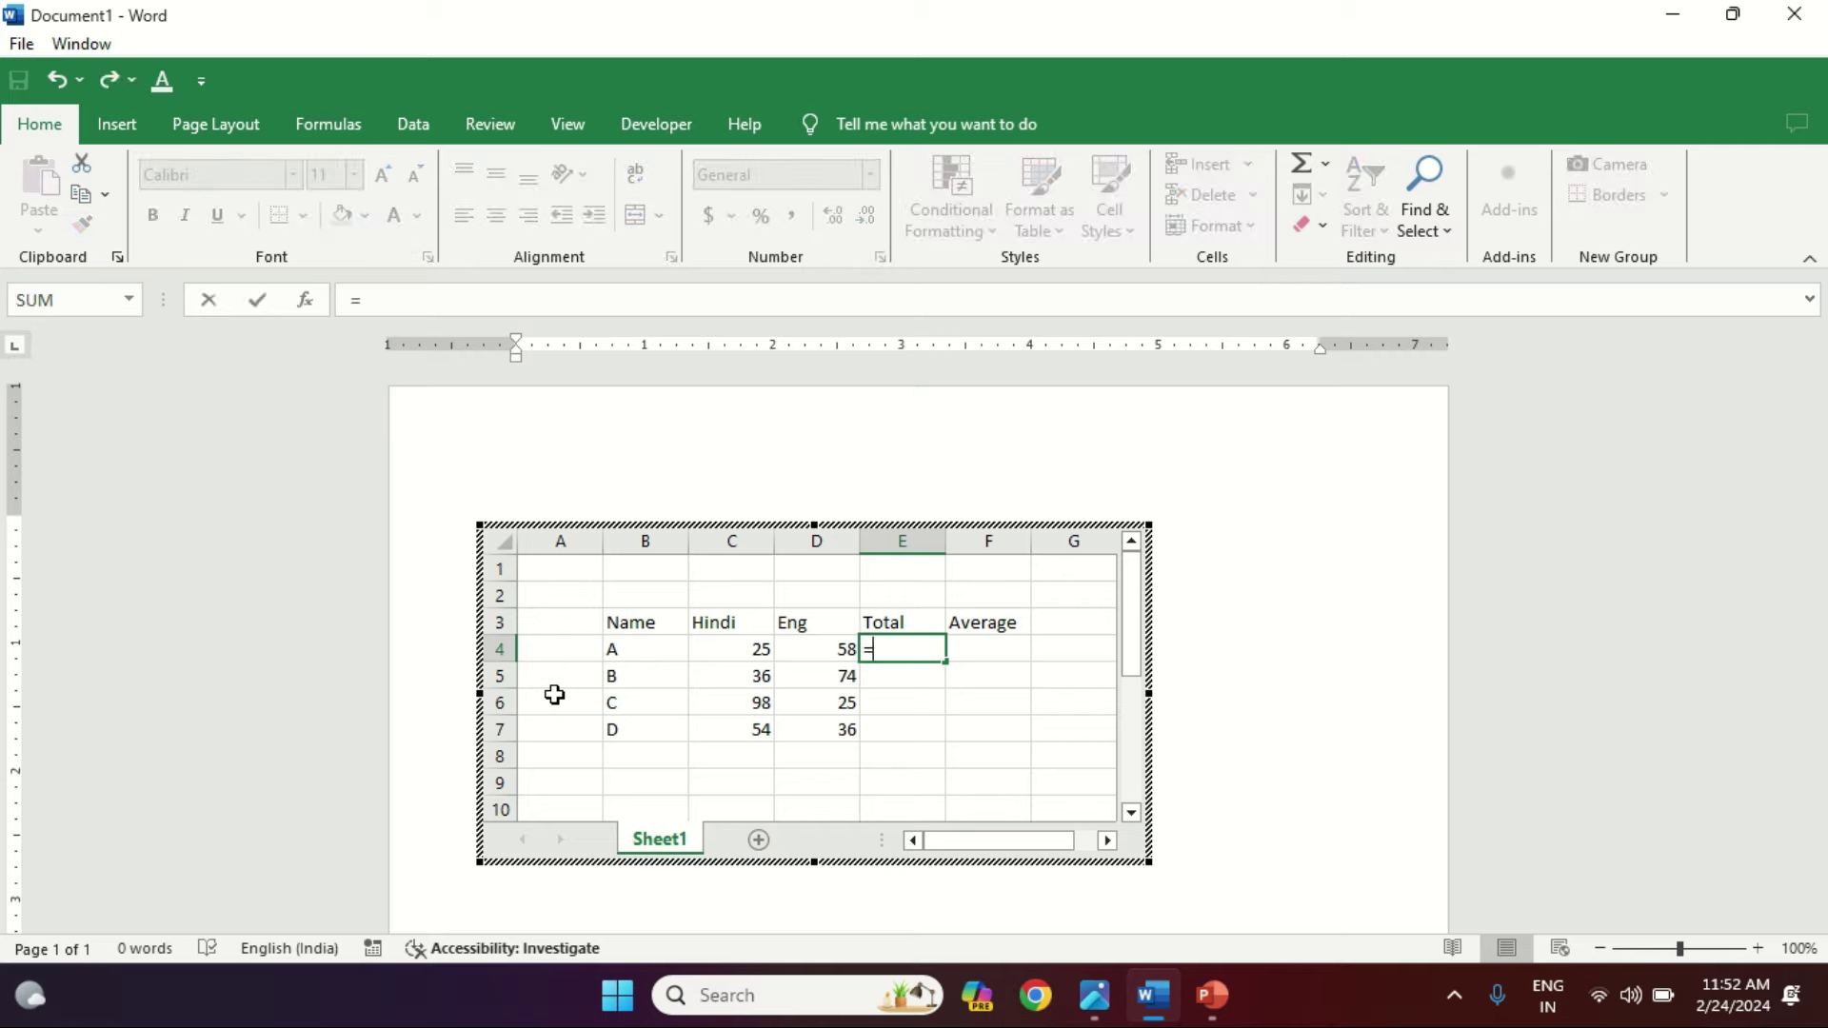
pyautogui.write('sum')
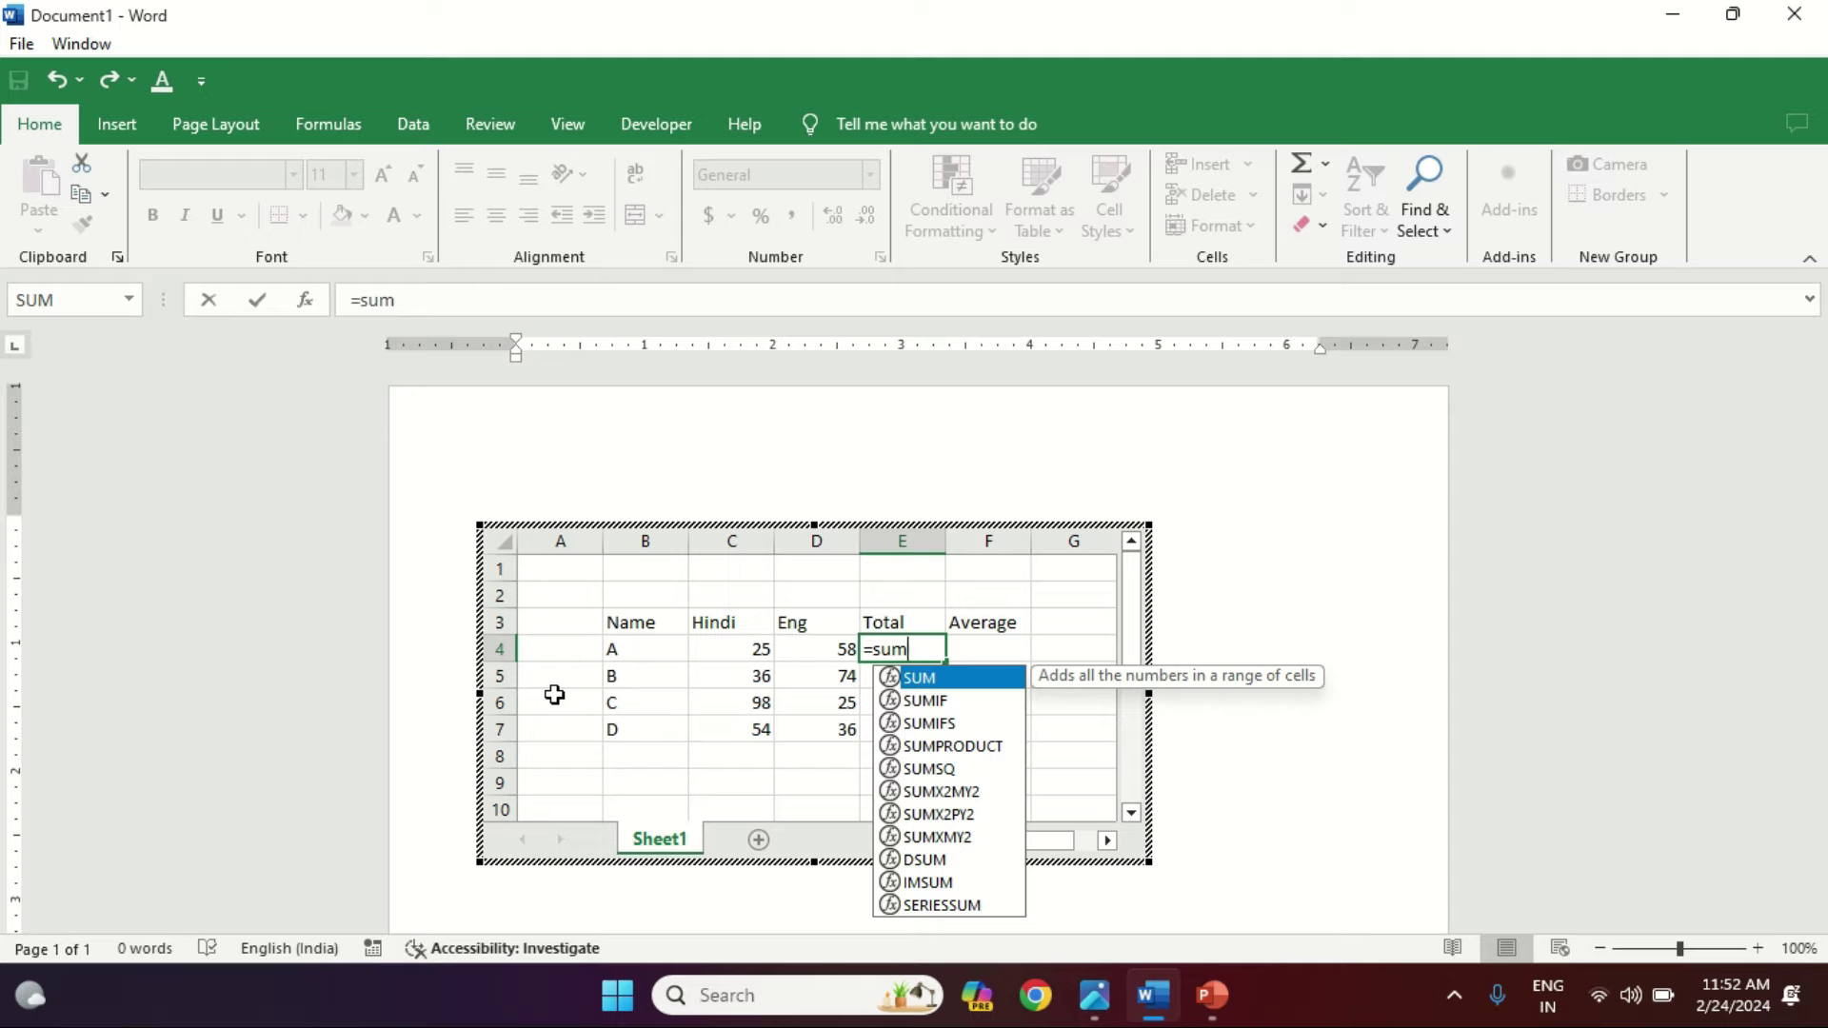
pyautogui.press('Tab')
pyautogui.press('Left')
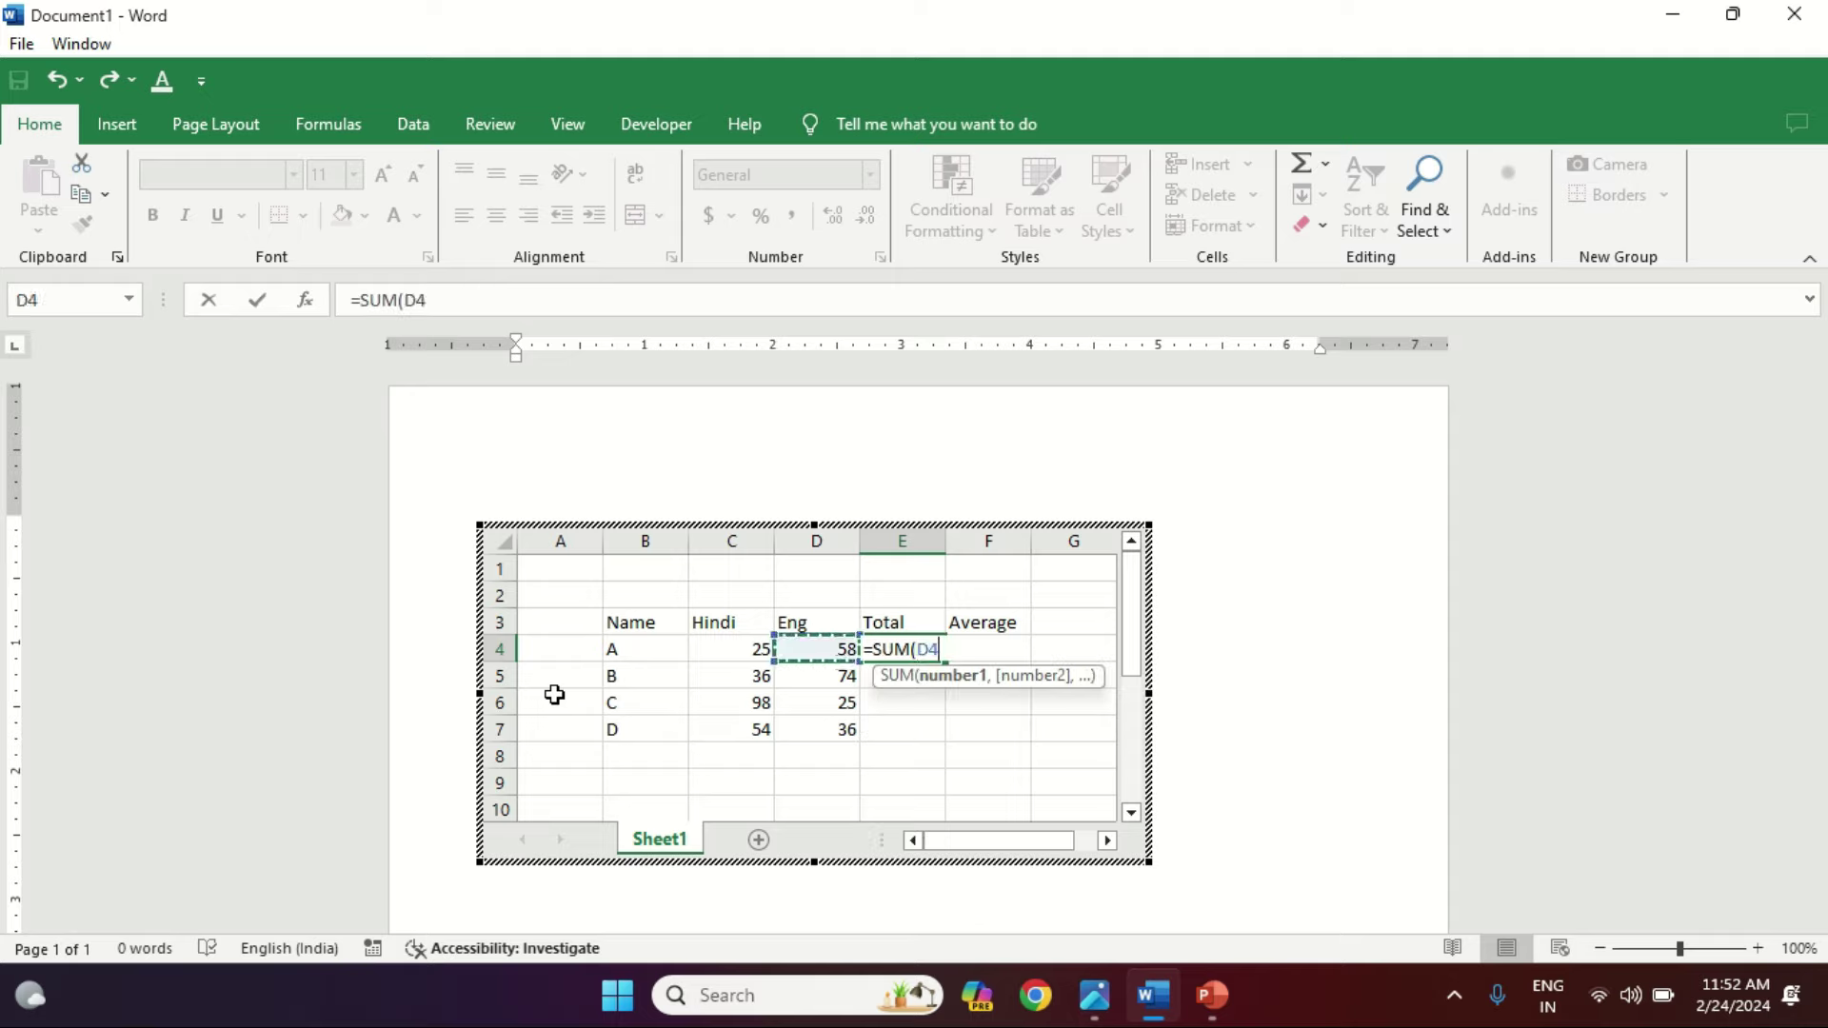
pyautogui.hotkey('shift', 'Left')
pyautogui.hotkey('ctrl', 'Return')
pyautogui.hotkey('shift', 'Down')
pyautogui.hotkey('shift', 'Down')
pyautogui.hotkey('shift', 'Down')
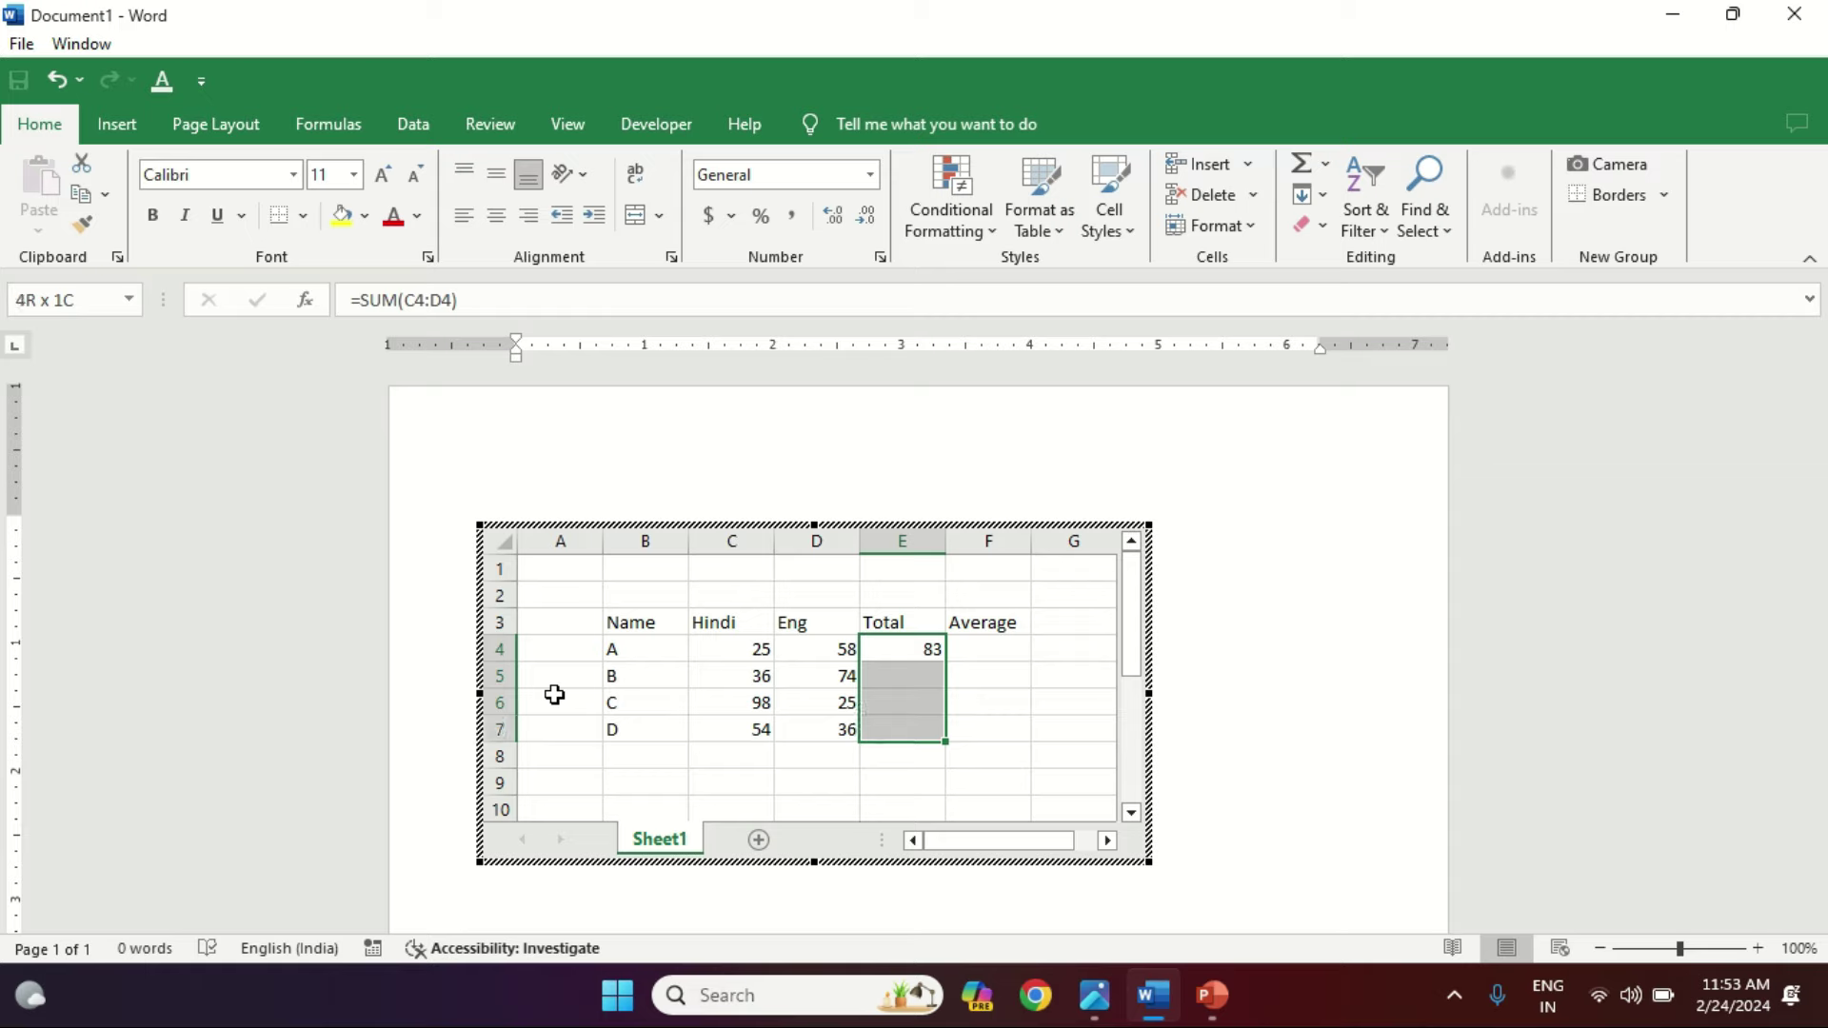
pyautogui.hotkey('ctrl', 'd')
pyautogui.press('Up')
pyautogui.press('Right')
pyautogui.press('Down')
# Step: Put =AVERAGE(C4:D4) in F4 and fill it down the Average column
pyautogui.write('=a')
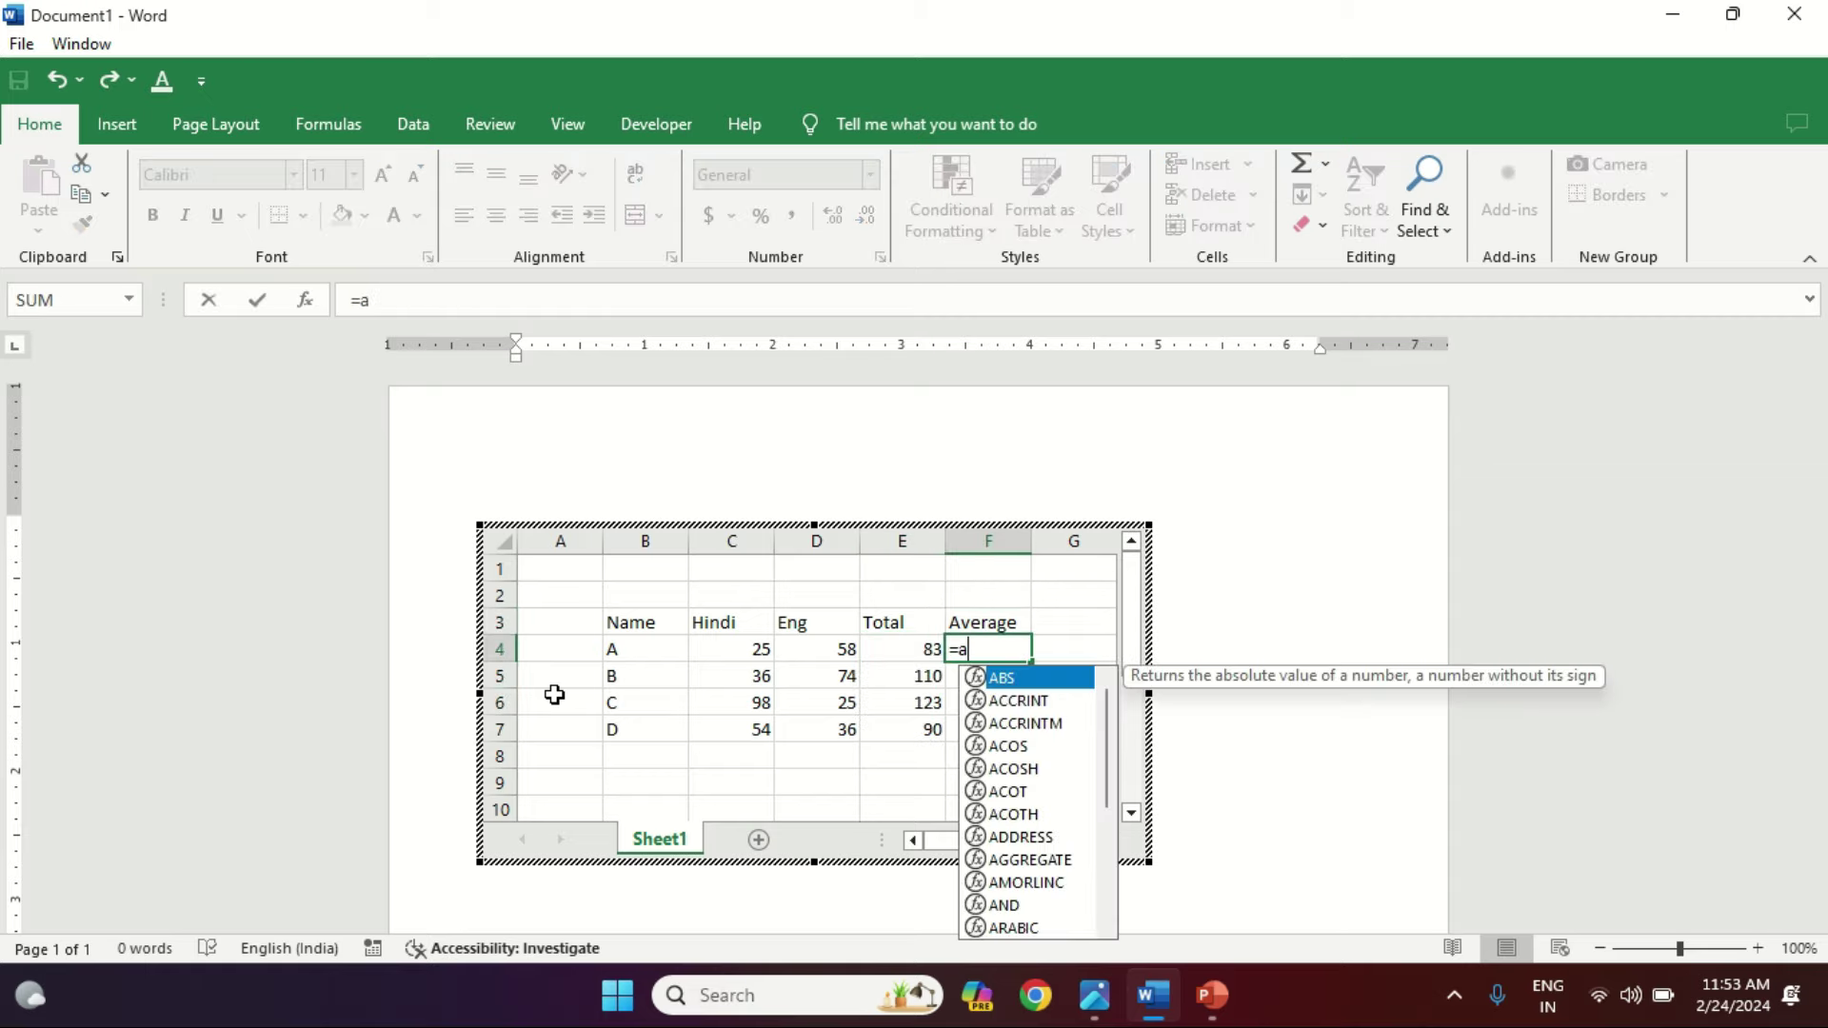
pyautogui.write('ver')
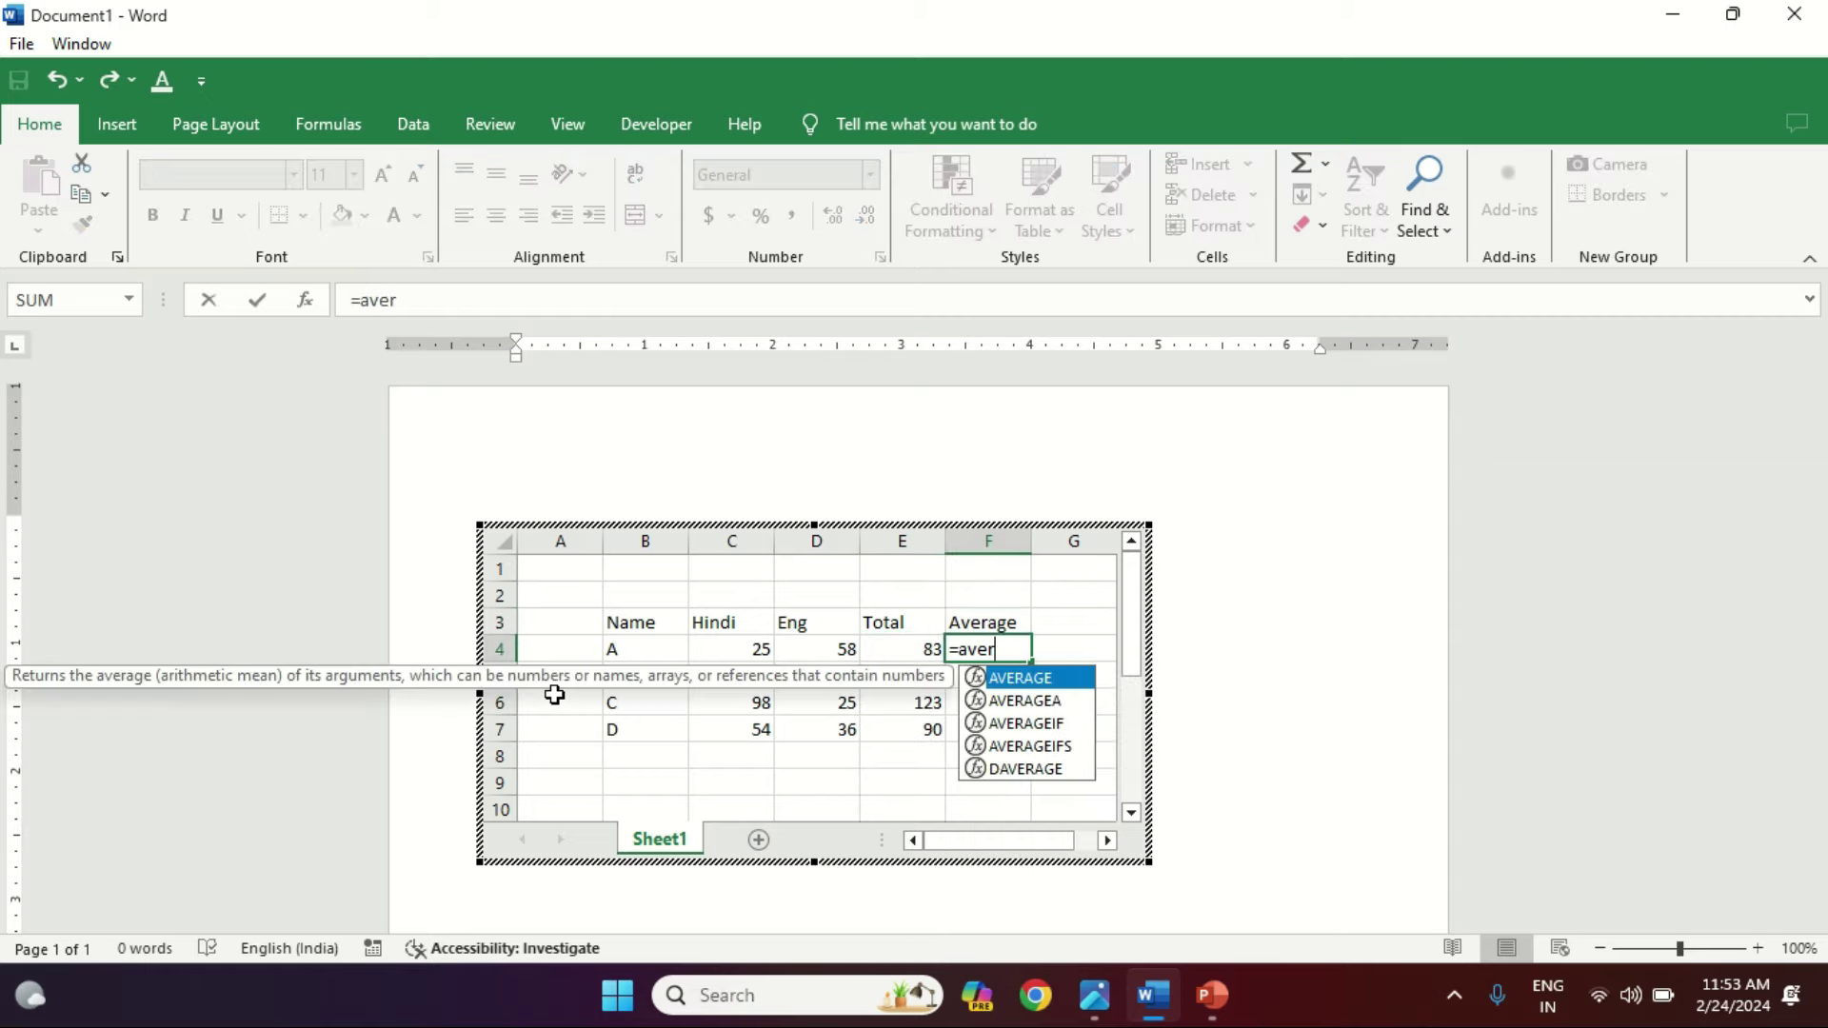
pyautogui.press('Tab')
pyautogui.press('Left')
pyautogui.press('Left')
pyautogui.hotkey('shift', 'Left')
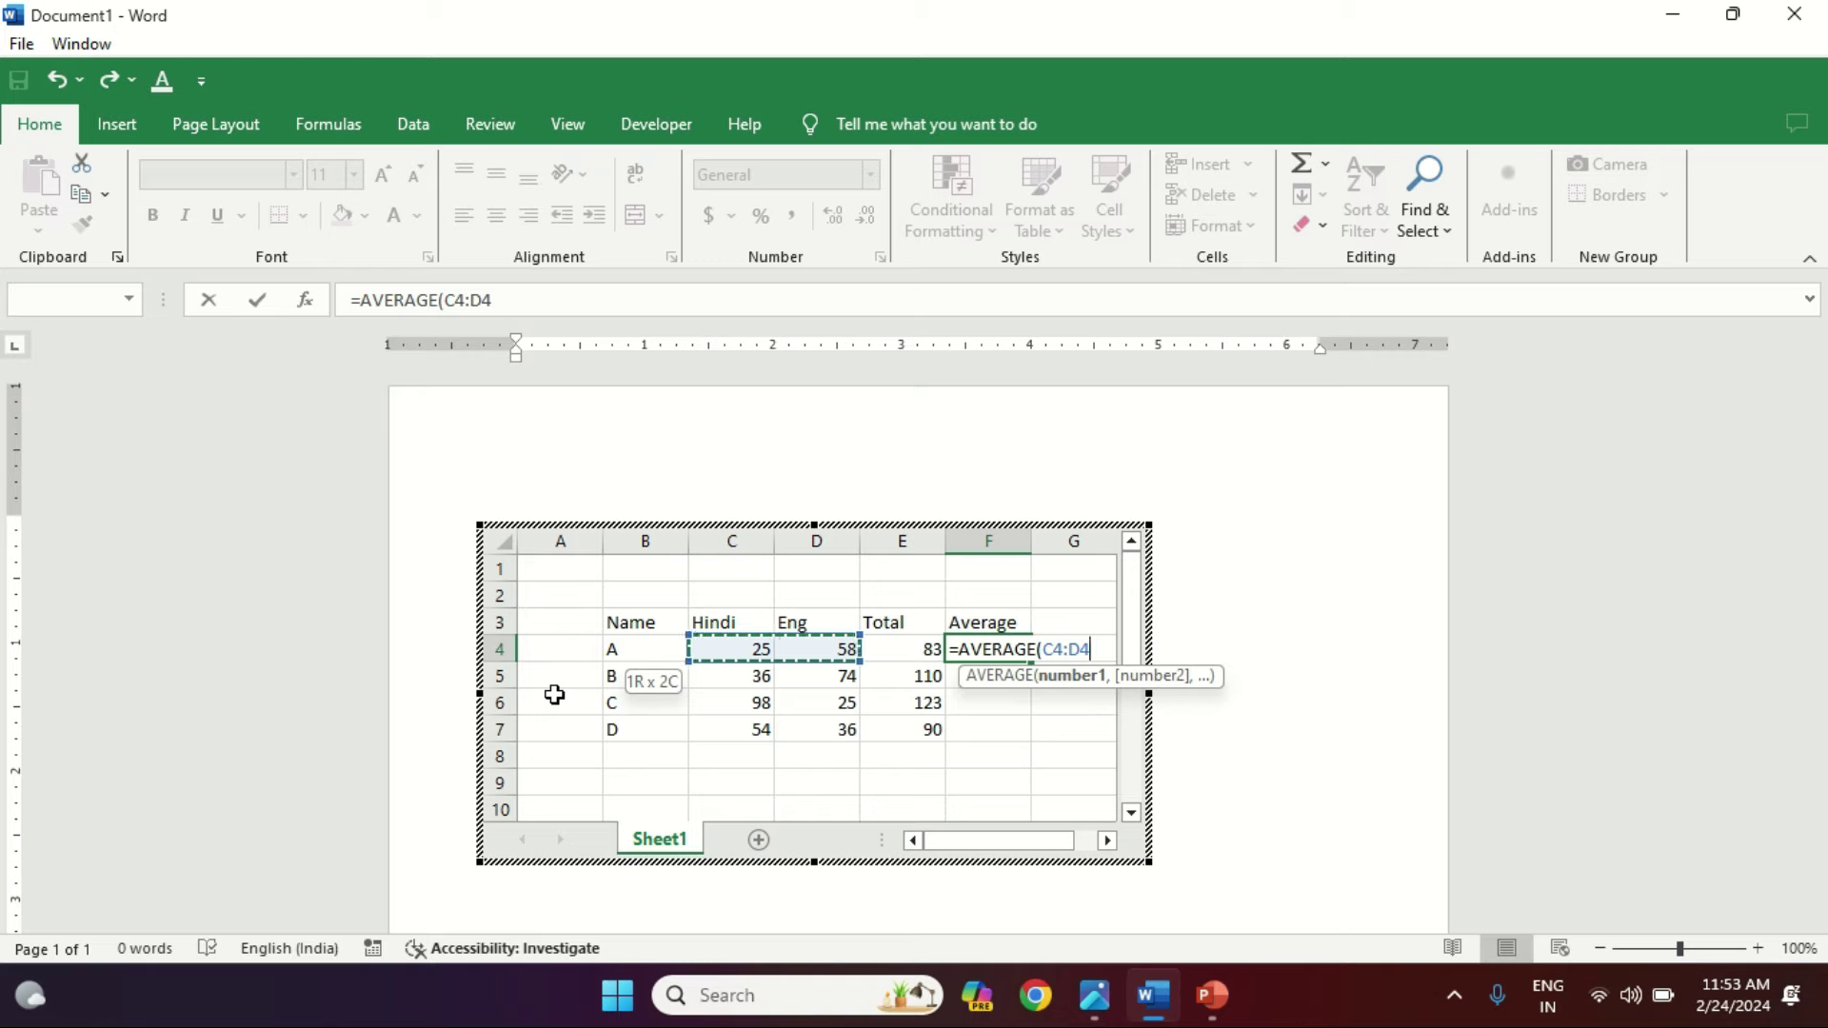
pyautogui.press('Return')
pyautogui.hotkey('shift', 'Down')
pyautogui.hotkey('shift', 'Down')
pyautogui.hotkey('shift', 'Down')
pyautogui.hotkey('ctrl', 'd')
pyautogui.press('Down')
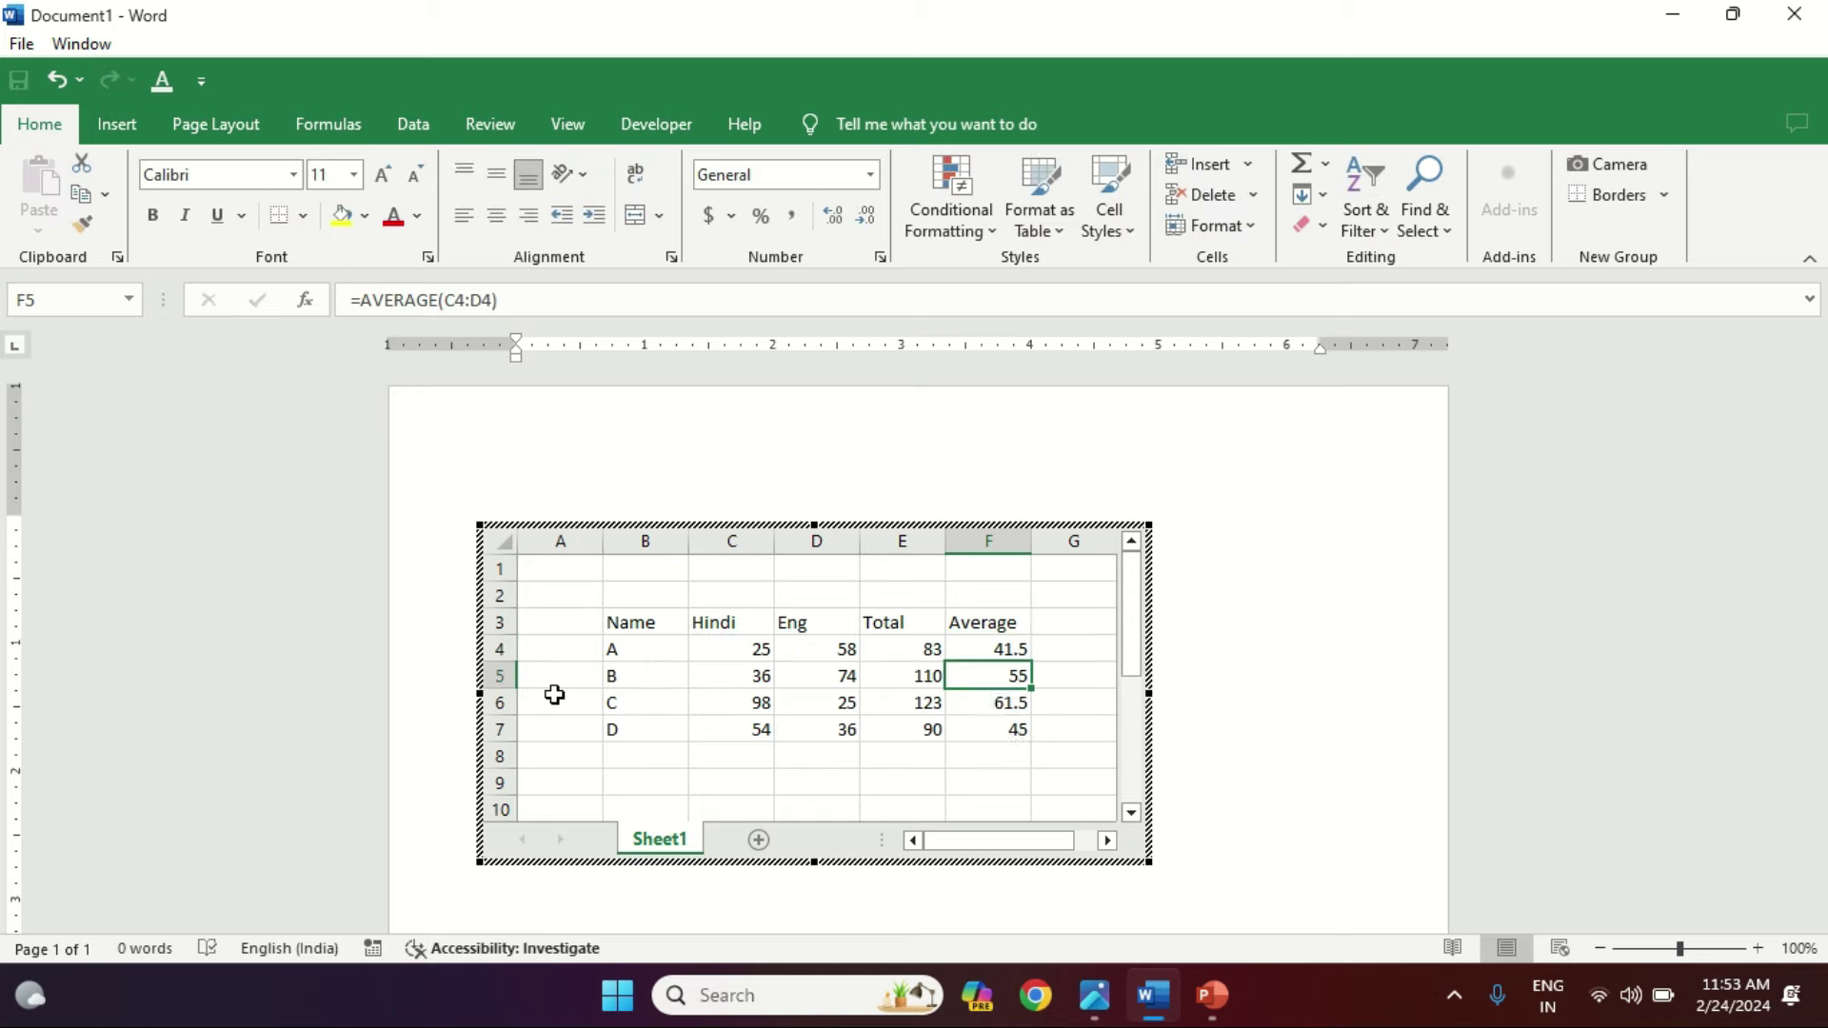
pyautogui.press('Down')
pyautogui.press('Down')
pyautogui.press('Down')
pyautogui.press('Down')
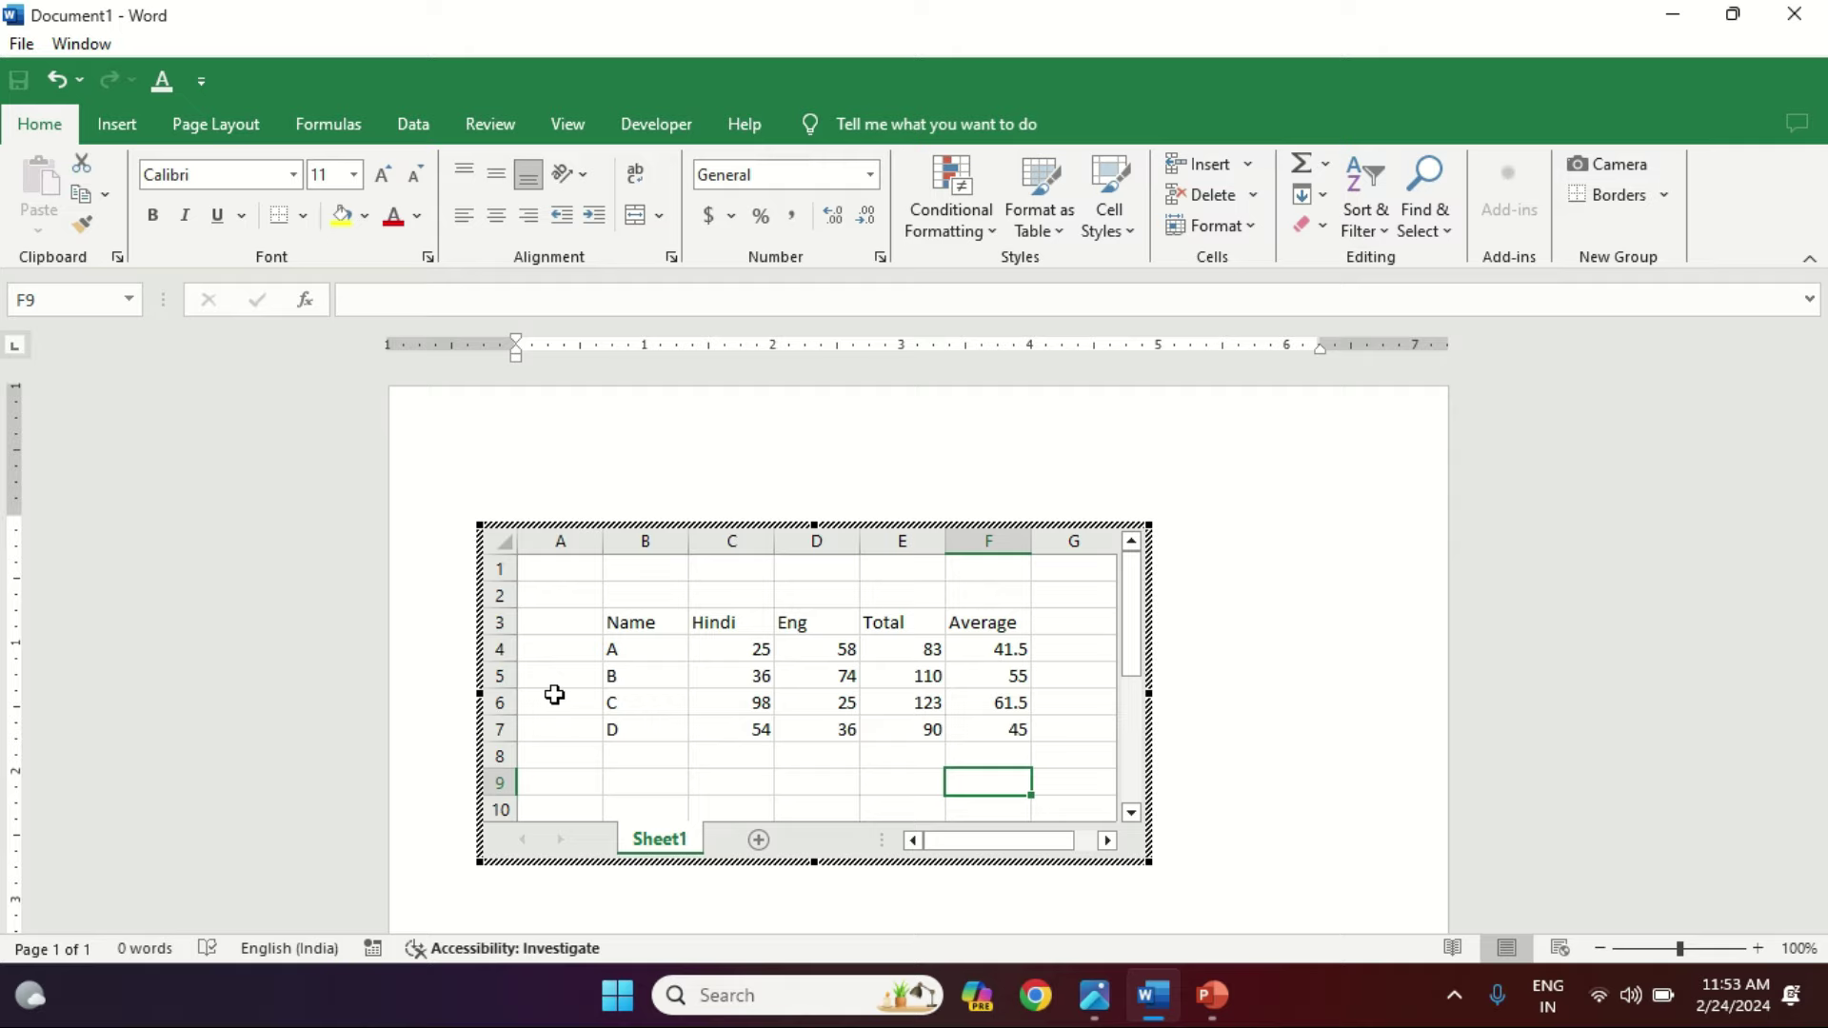
# Step: Make the whole table B3:F7 middle-aligned, centred and bold
pyautogui.press('Up')
pyautogui.press('Up')
pyautogui.press('Up')
pyautogui.press('Up')
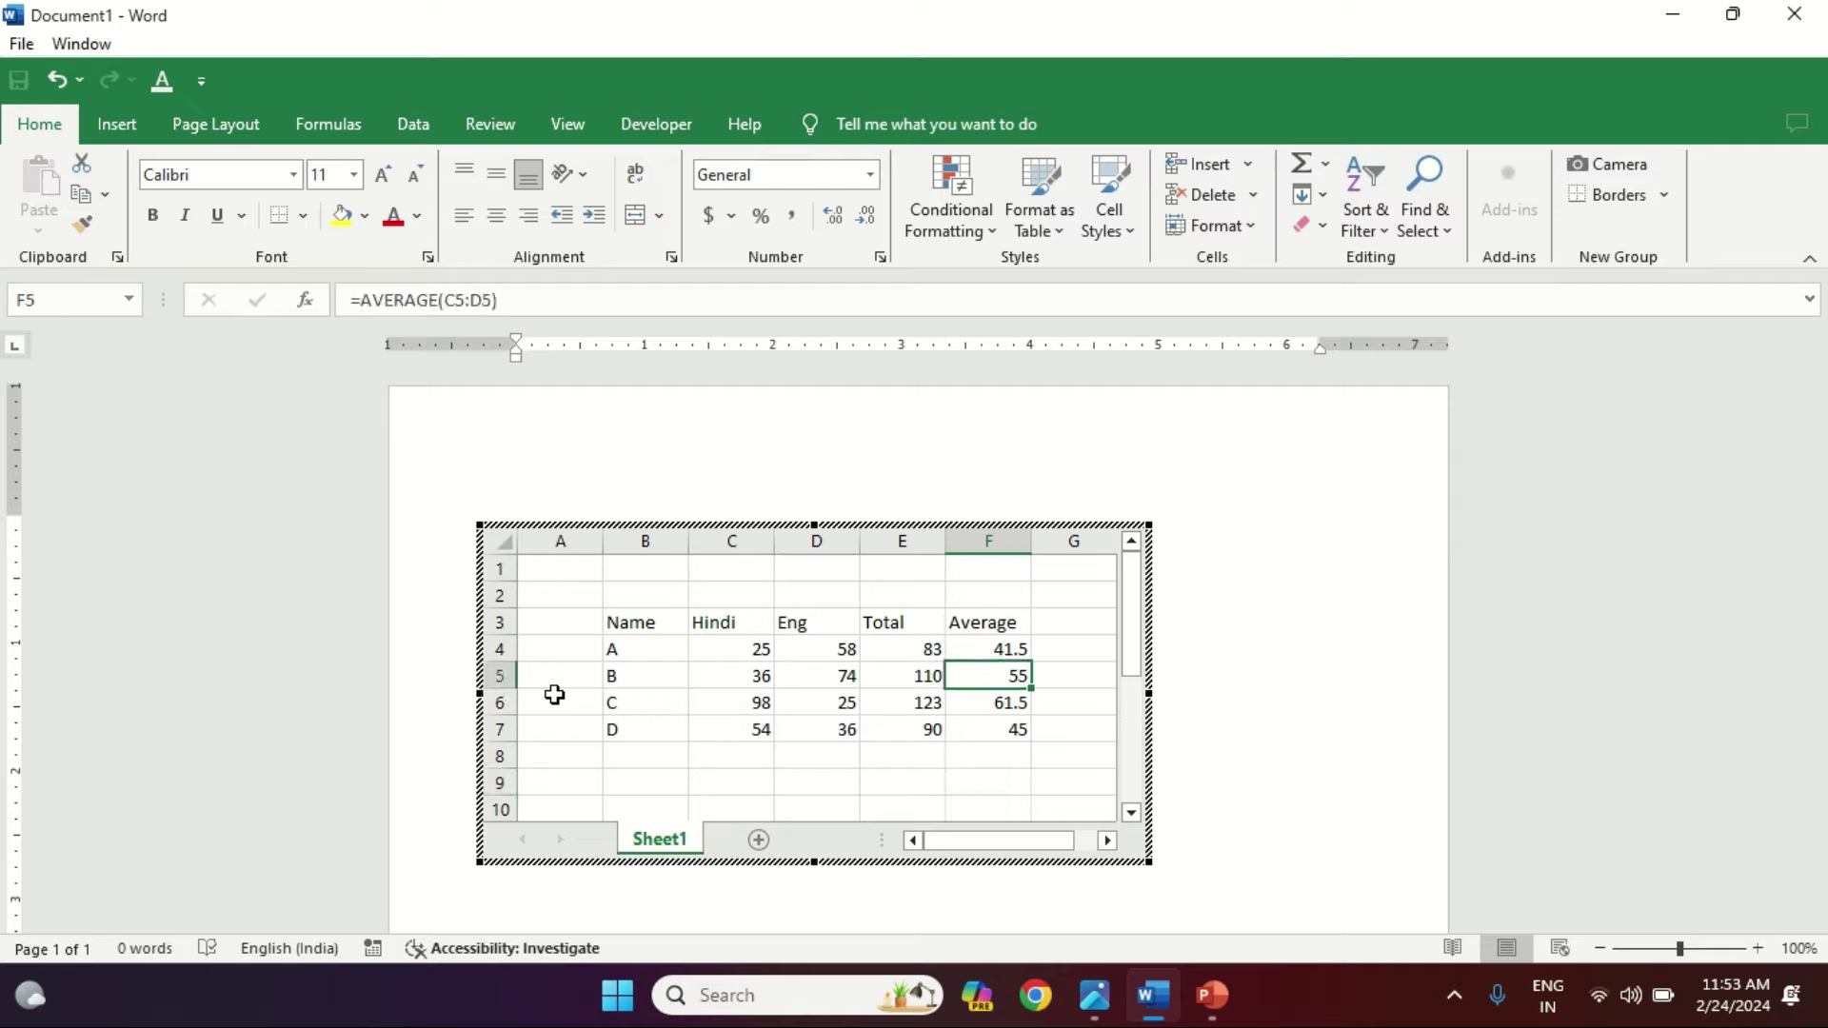
pyautogui.press('Up')
pyautogui.press('Up')
pyautogui.press('Left')
pyautogui.press('Left')
pyautogui.press('Left')
pyautogui.press('Left')
pyautogui.hotkey('ctrl', 'shift', 'Down')
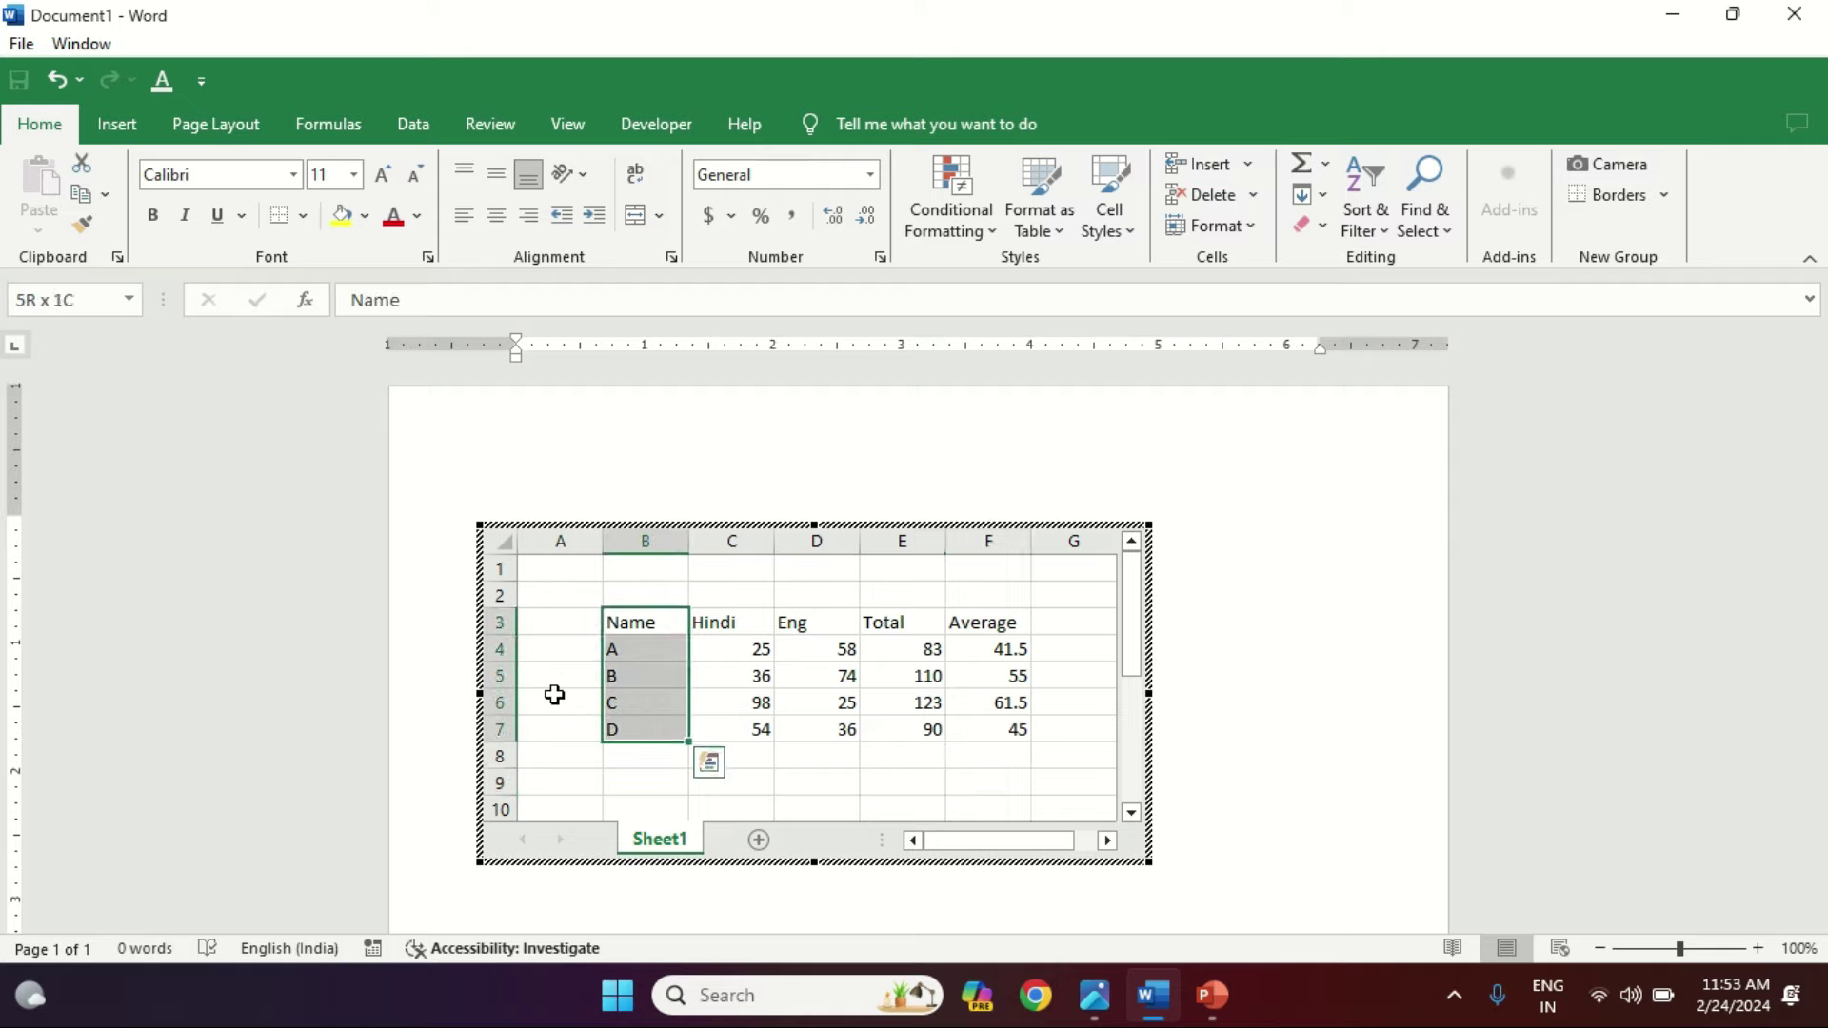
pyautogui.hotkey('ctrl', 'shift', 'Right')
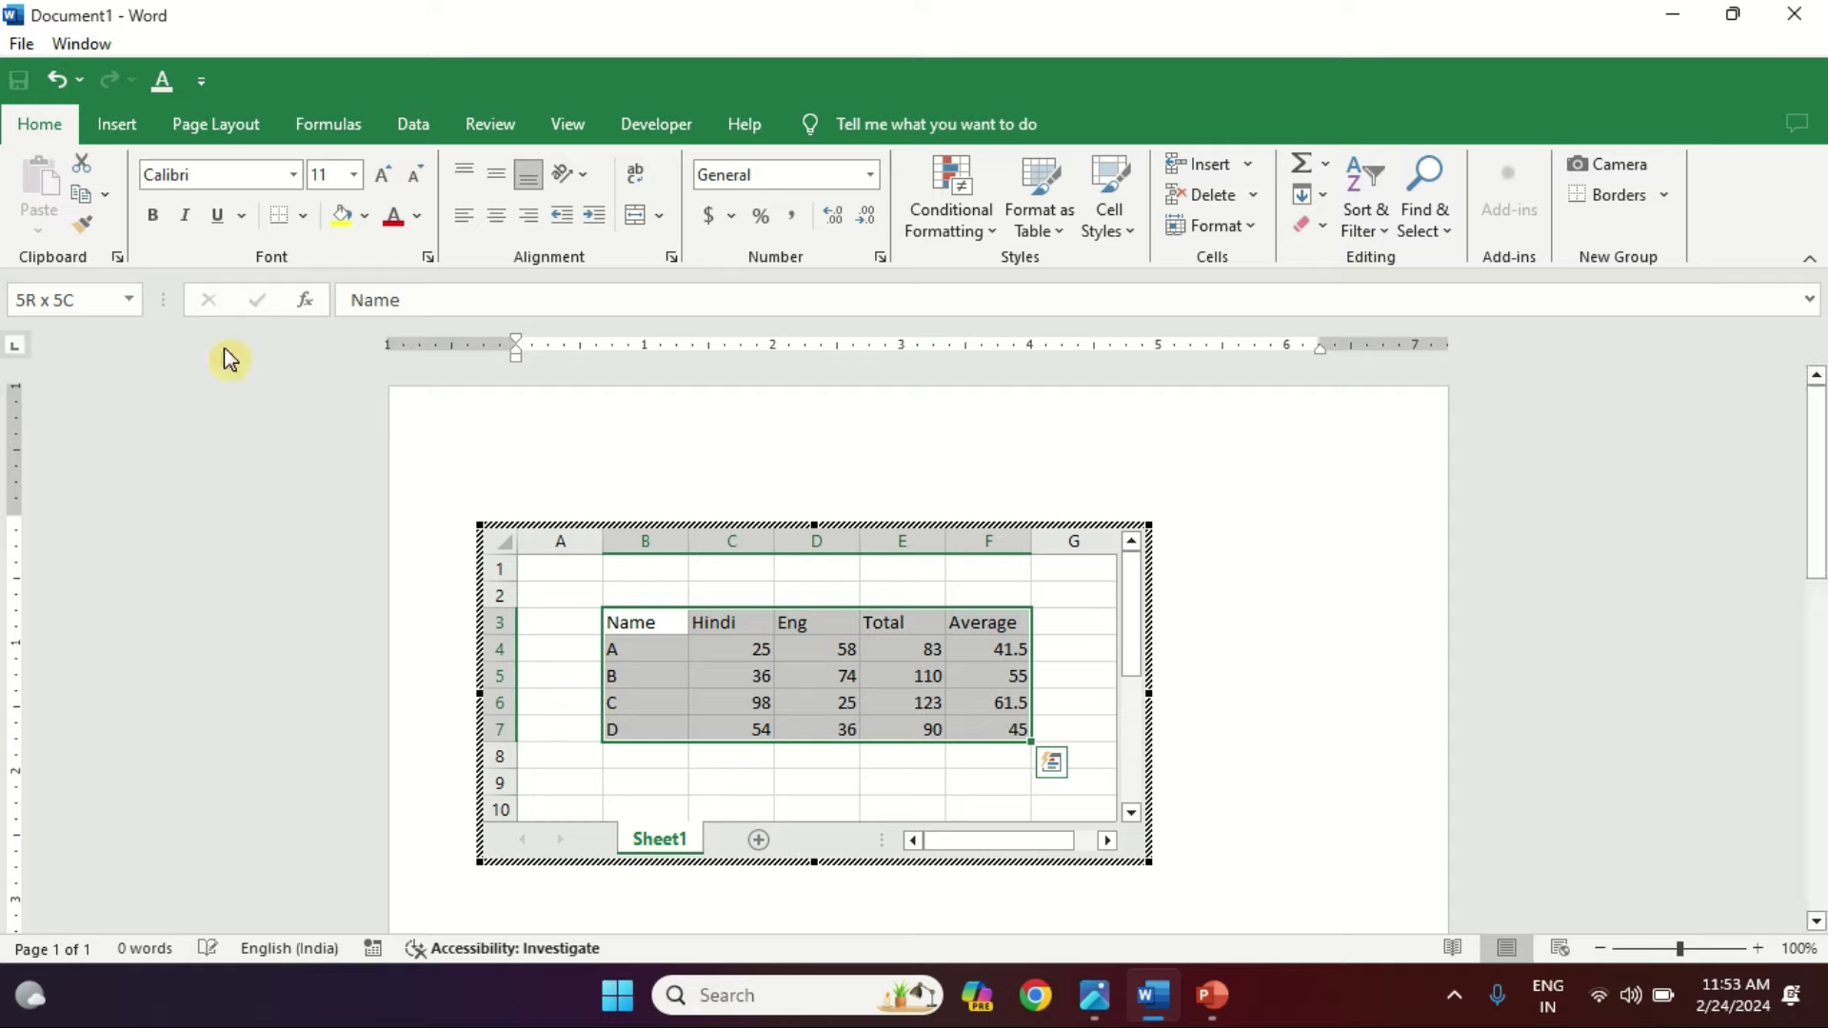
pyautogui.click(496, 181)
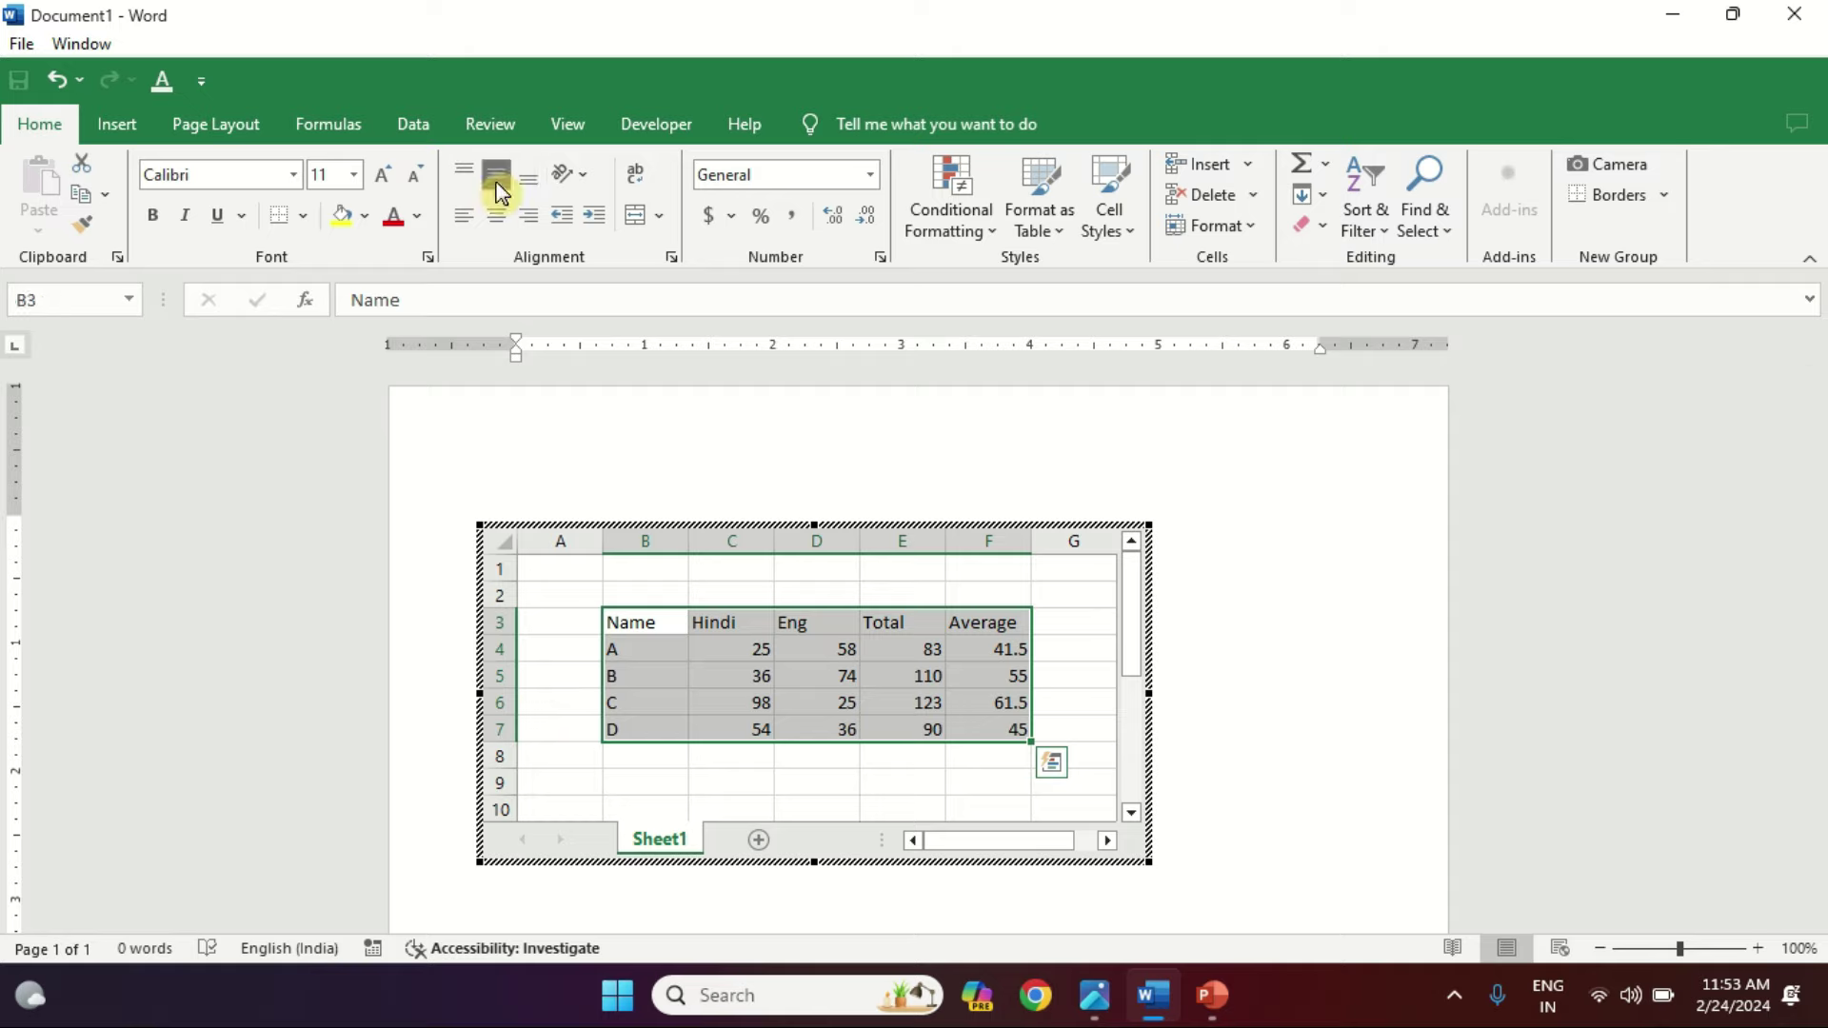
pyautogui.click(496, 217)
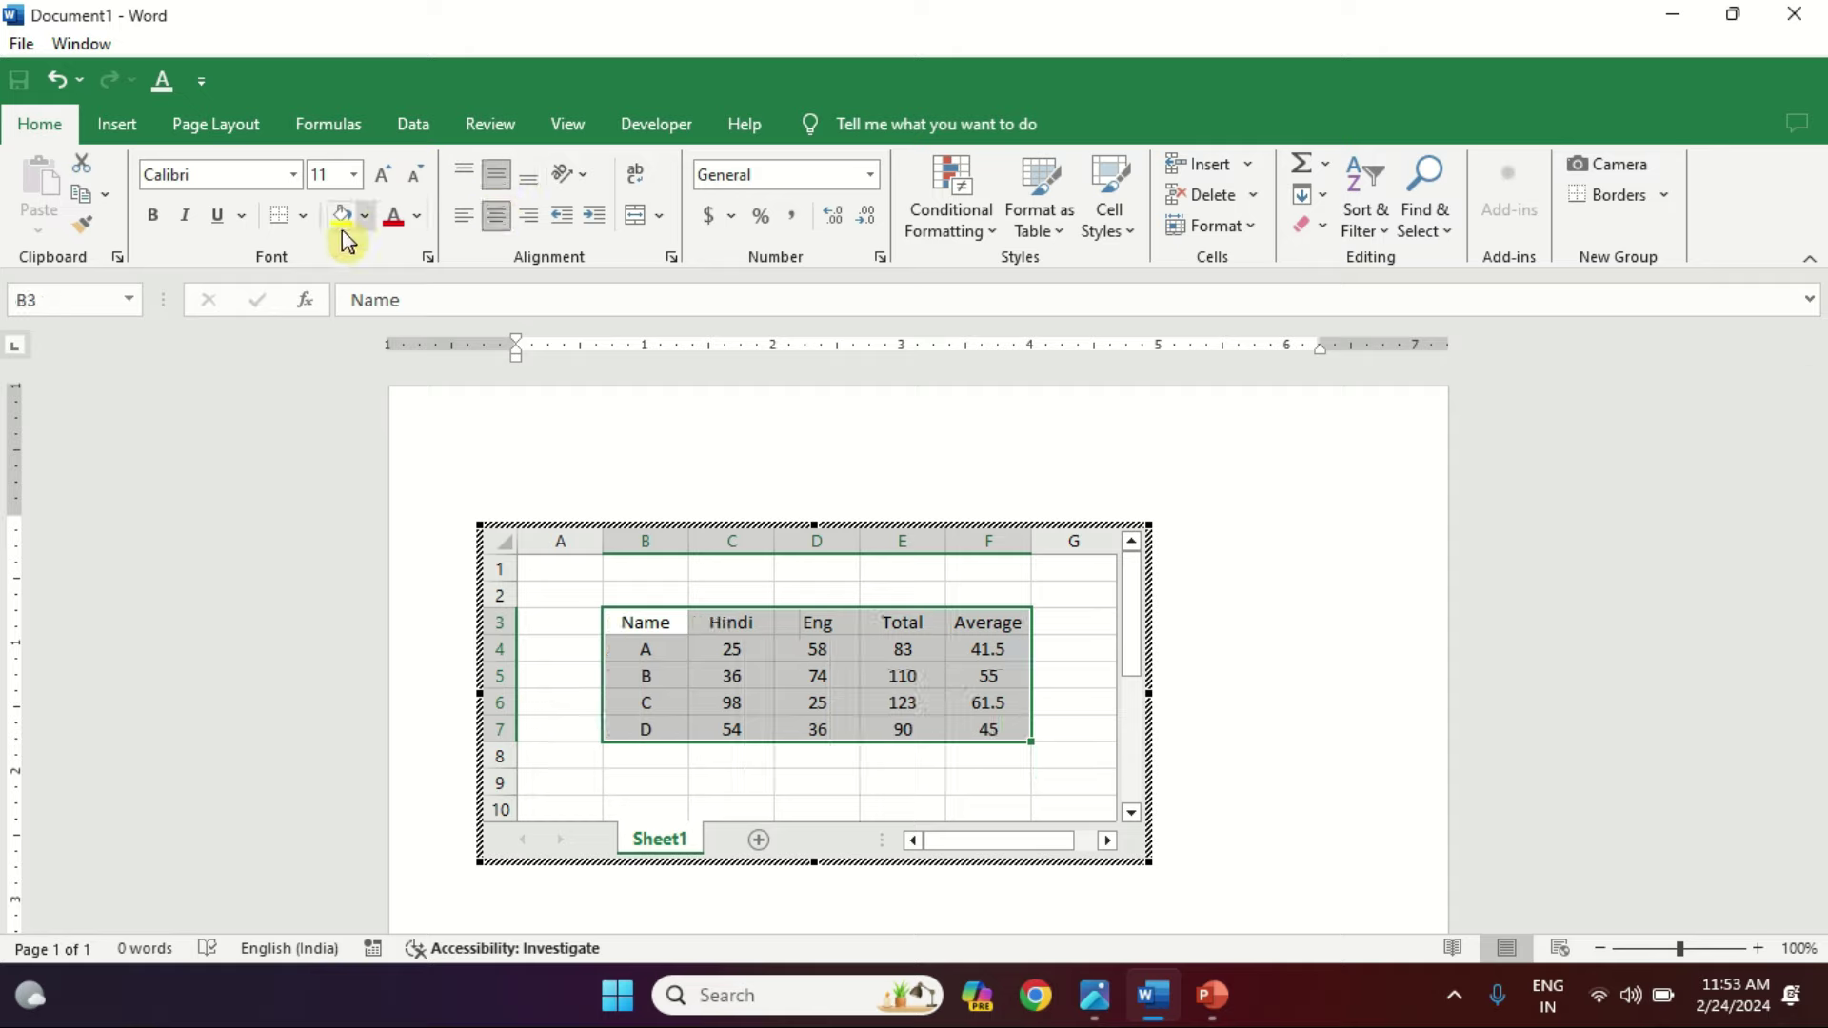
pyautogui.click(156, 219)
# Step: Fill header row B3:F3 yellow and apply All Borders to B3:F7
pyautogui.hotkey('shift', 'Up')
pyautogui.hotkey('shift', 'Up')
pyautogui.hotkey('shift', 'Up')
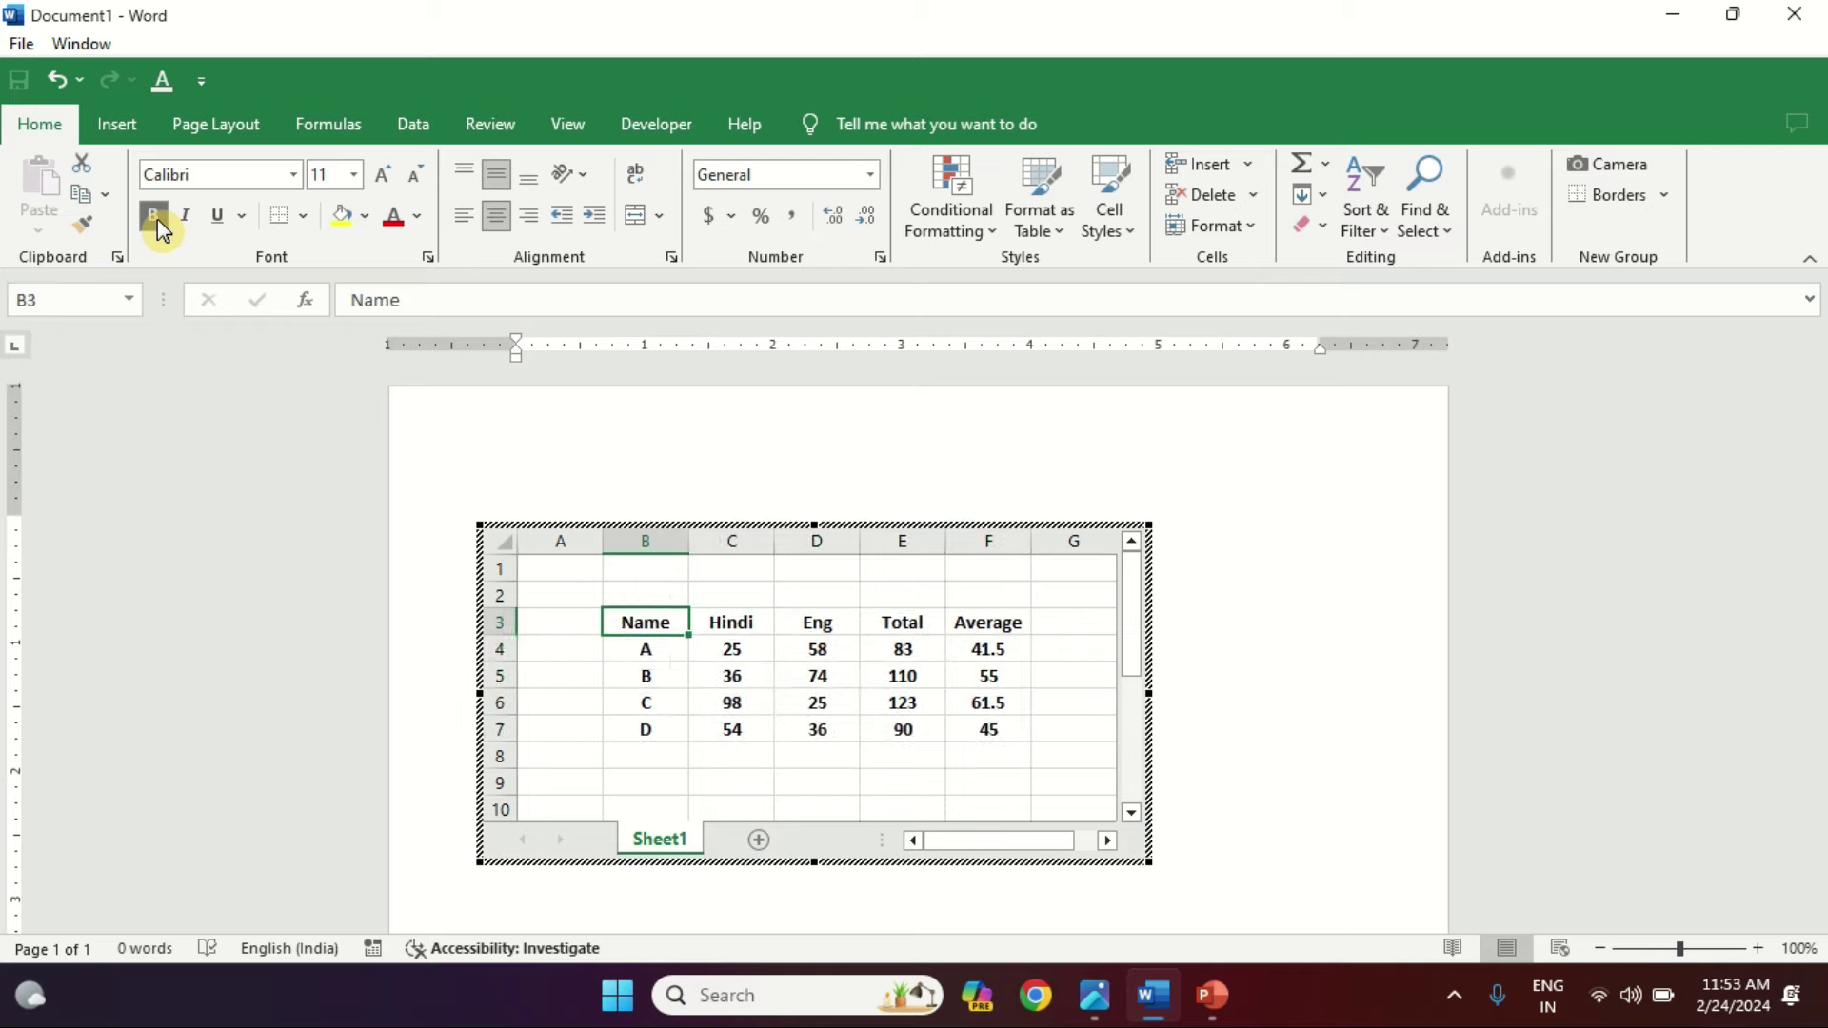
pyautogui.click(343, 219)
pyautogui.hotkey('shift', 'Left')
pyautogui.hotkey('shift', 'Left')
pyautogui.hotkey('shift', 'Left')
pyautogui.hotkey('shift', 'Down')
pyautogui.hotkey('shift', 'Down')
pyautogui.hotkey('shift', 'Down')
pyautogui.hotkey('shift', 'Right')
pyautogui.hotkey('shift', 'Right')
pyautogui.hotkey('shift', 'Right')
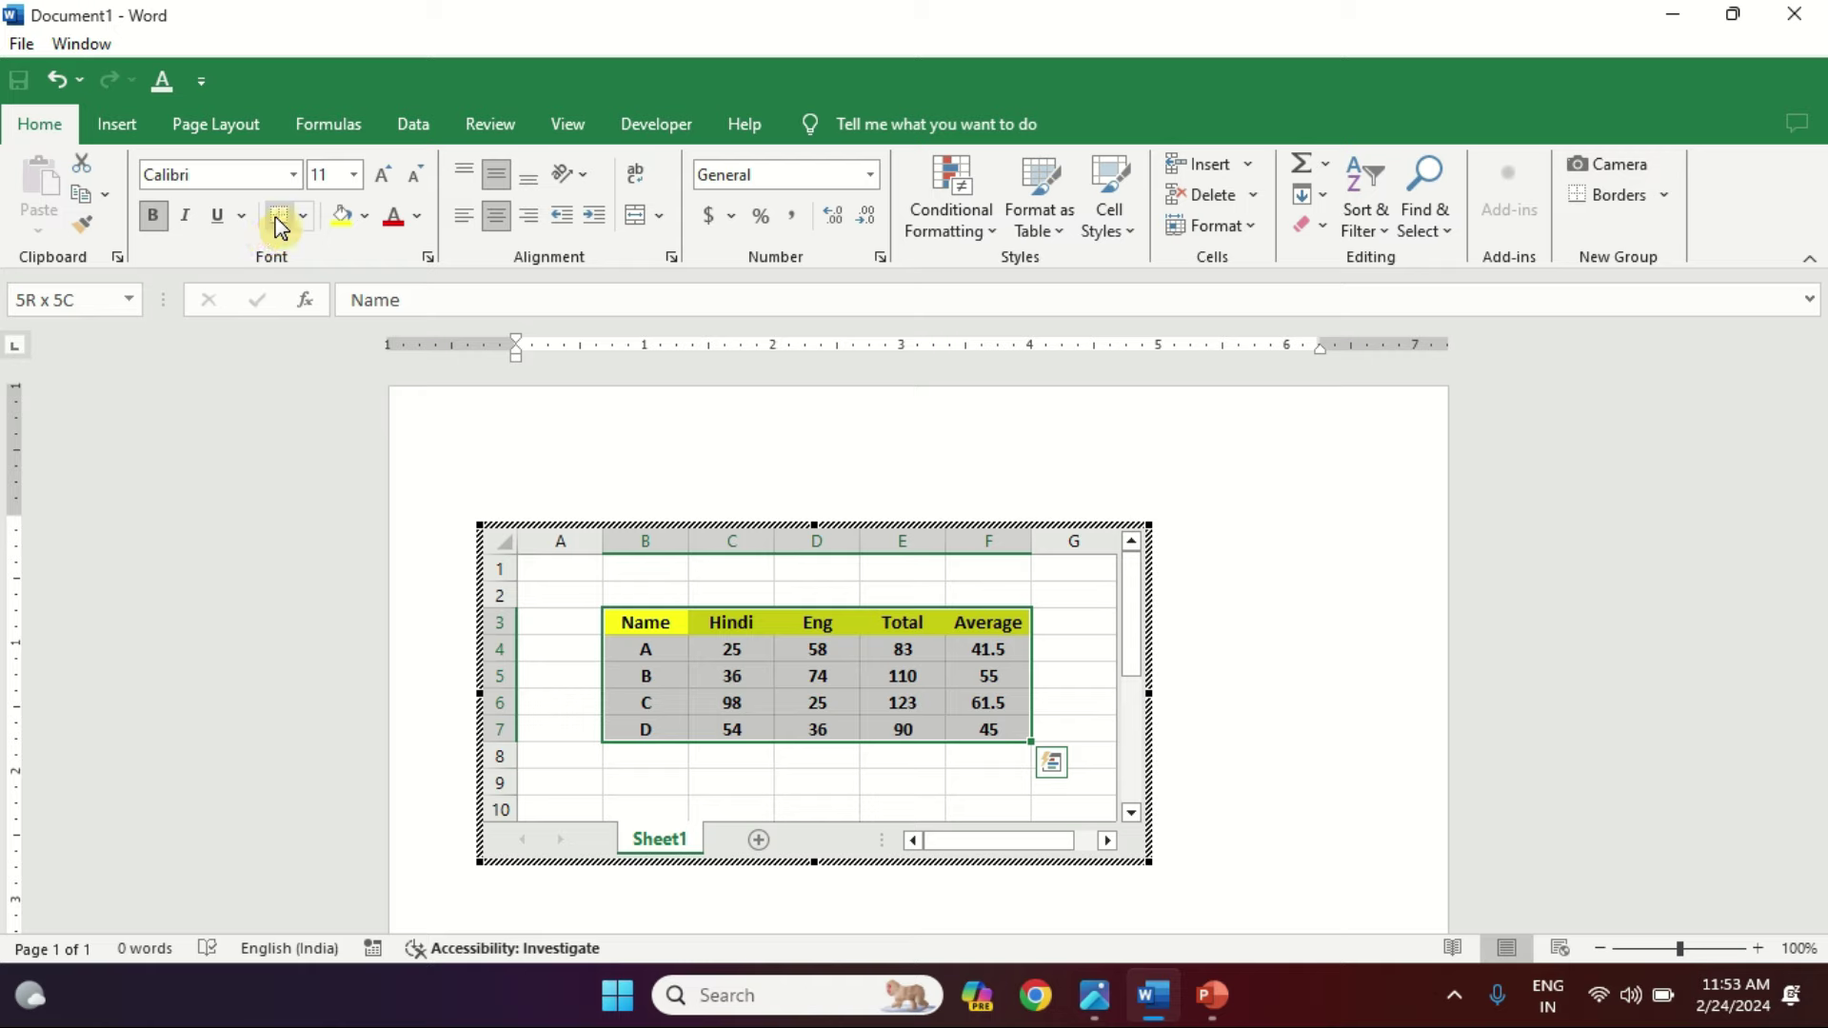
pyautogui.click(306, 218)
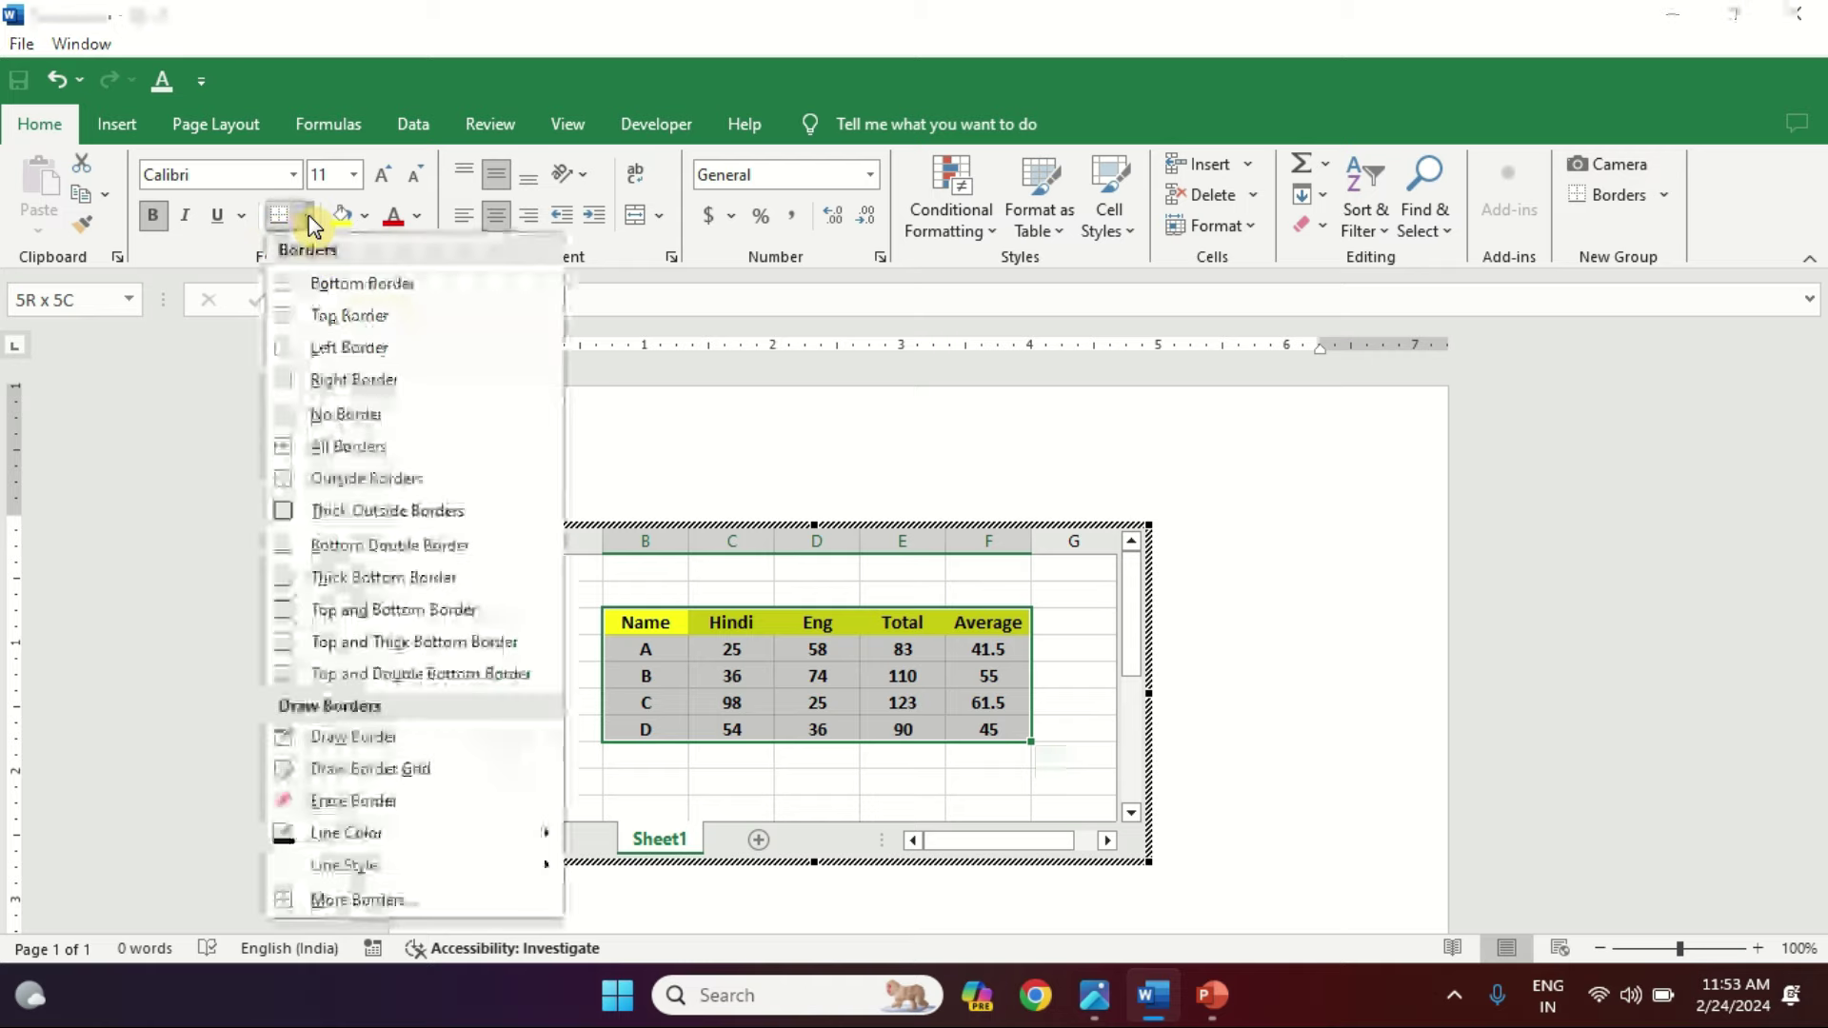
pyautogui.click(343, 448)
pyautogui.click(1006, 787)
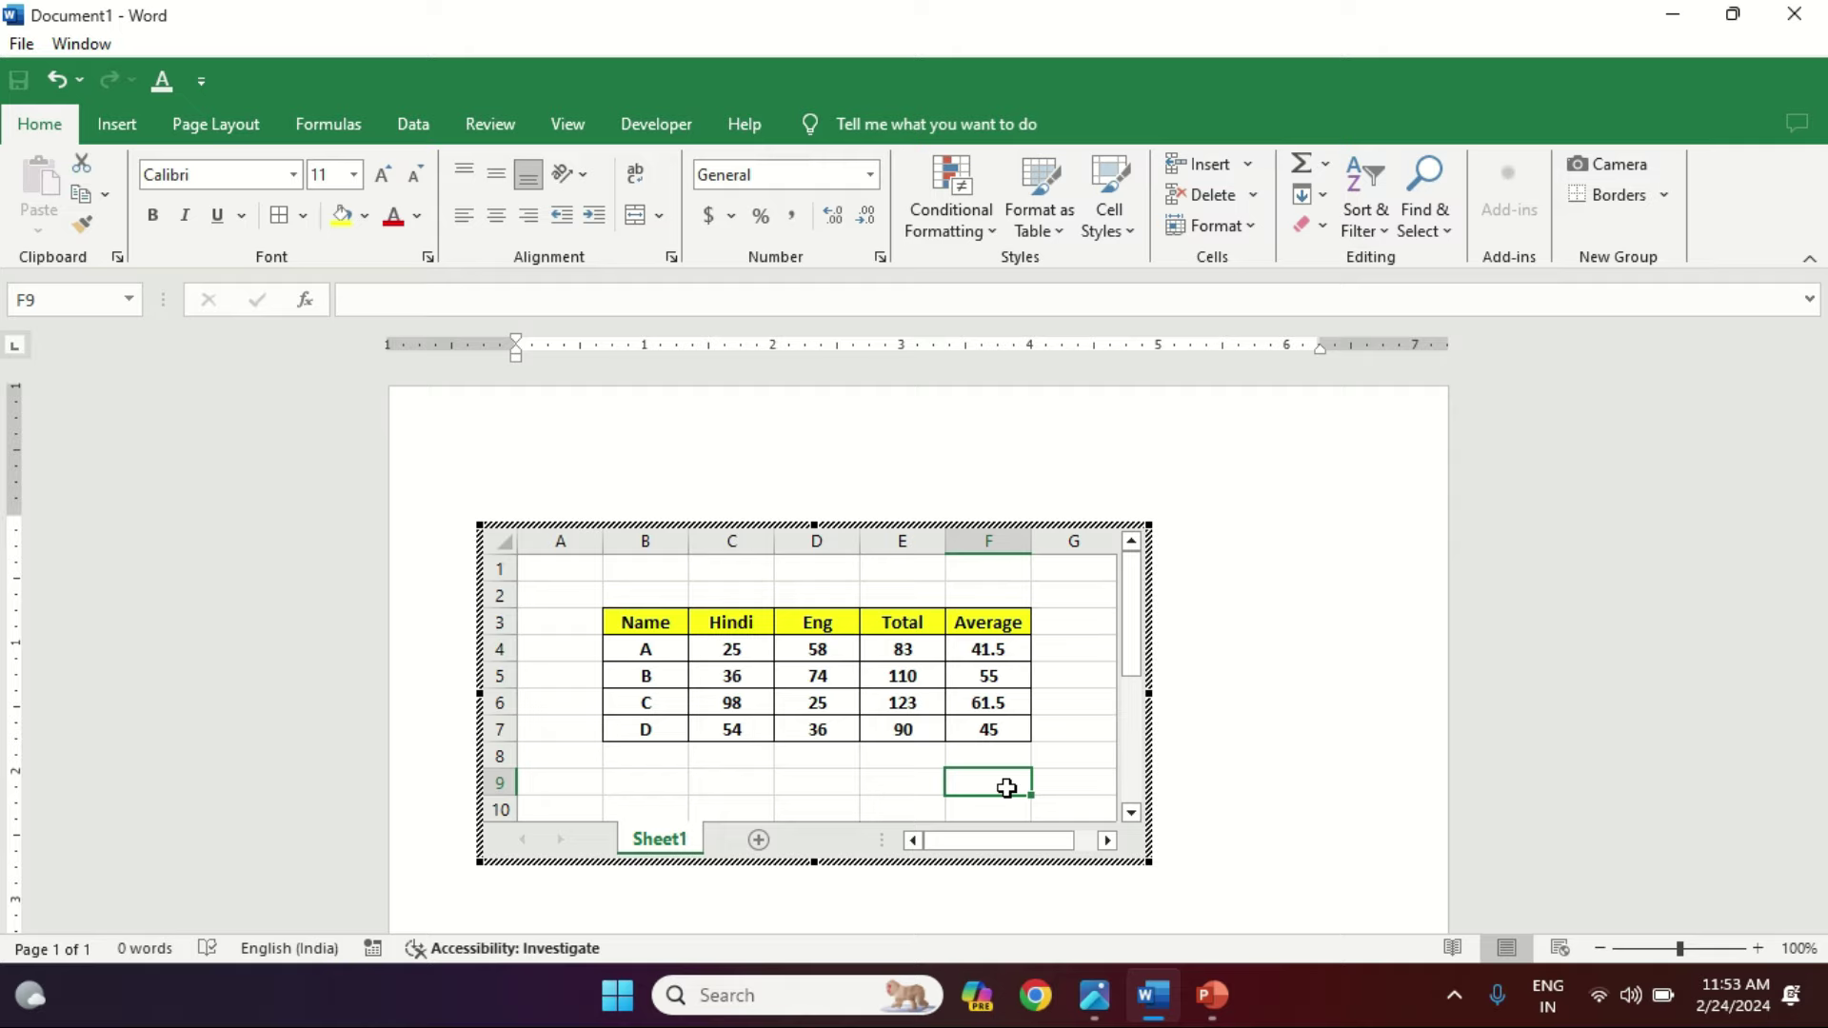
# Step: Exit worksheet editing, select the embedded Excel marks object, and delete it
pyautogui.click(1227, 754)
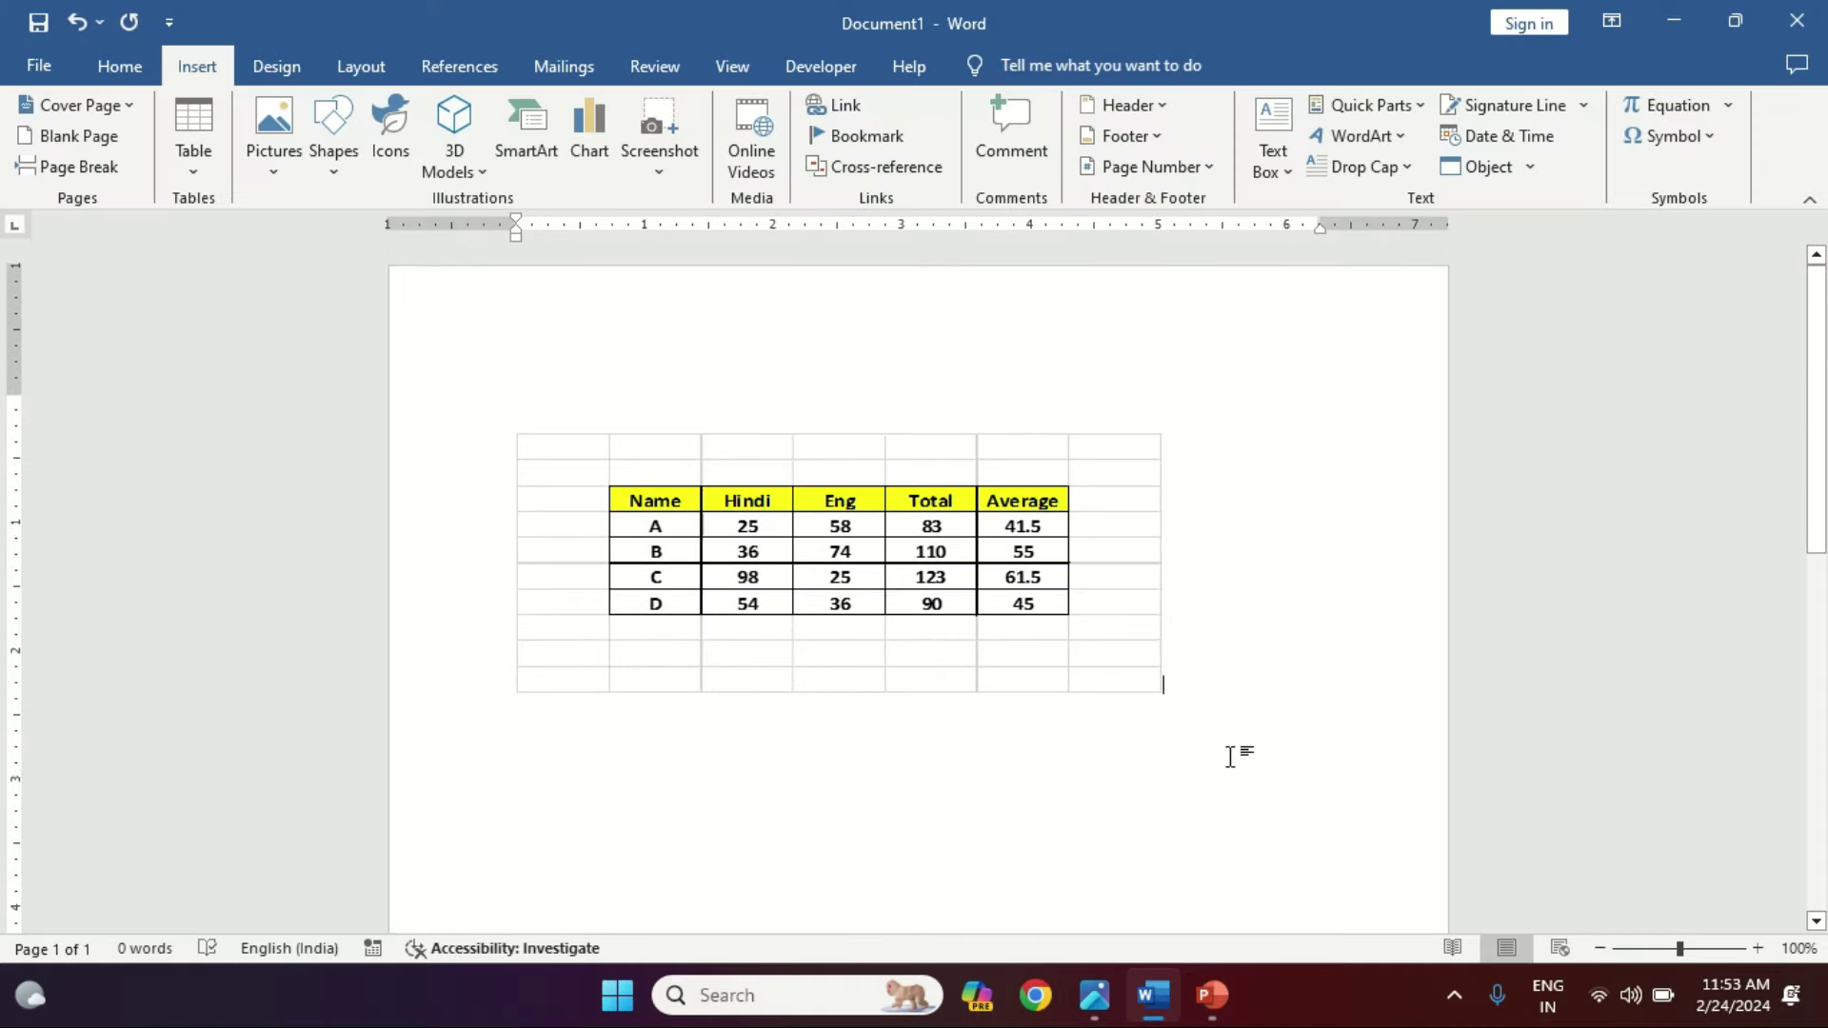
pyautogui.click(877, 610)
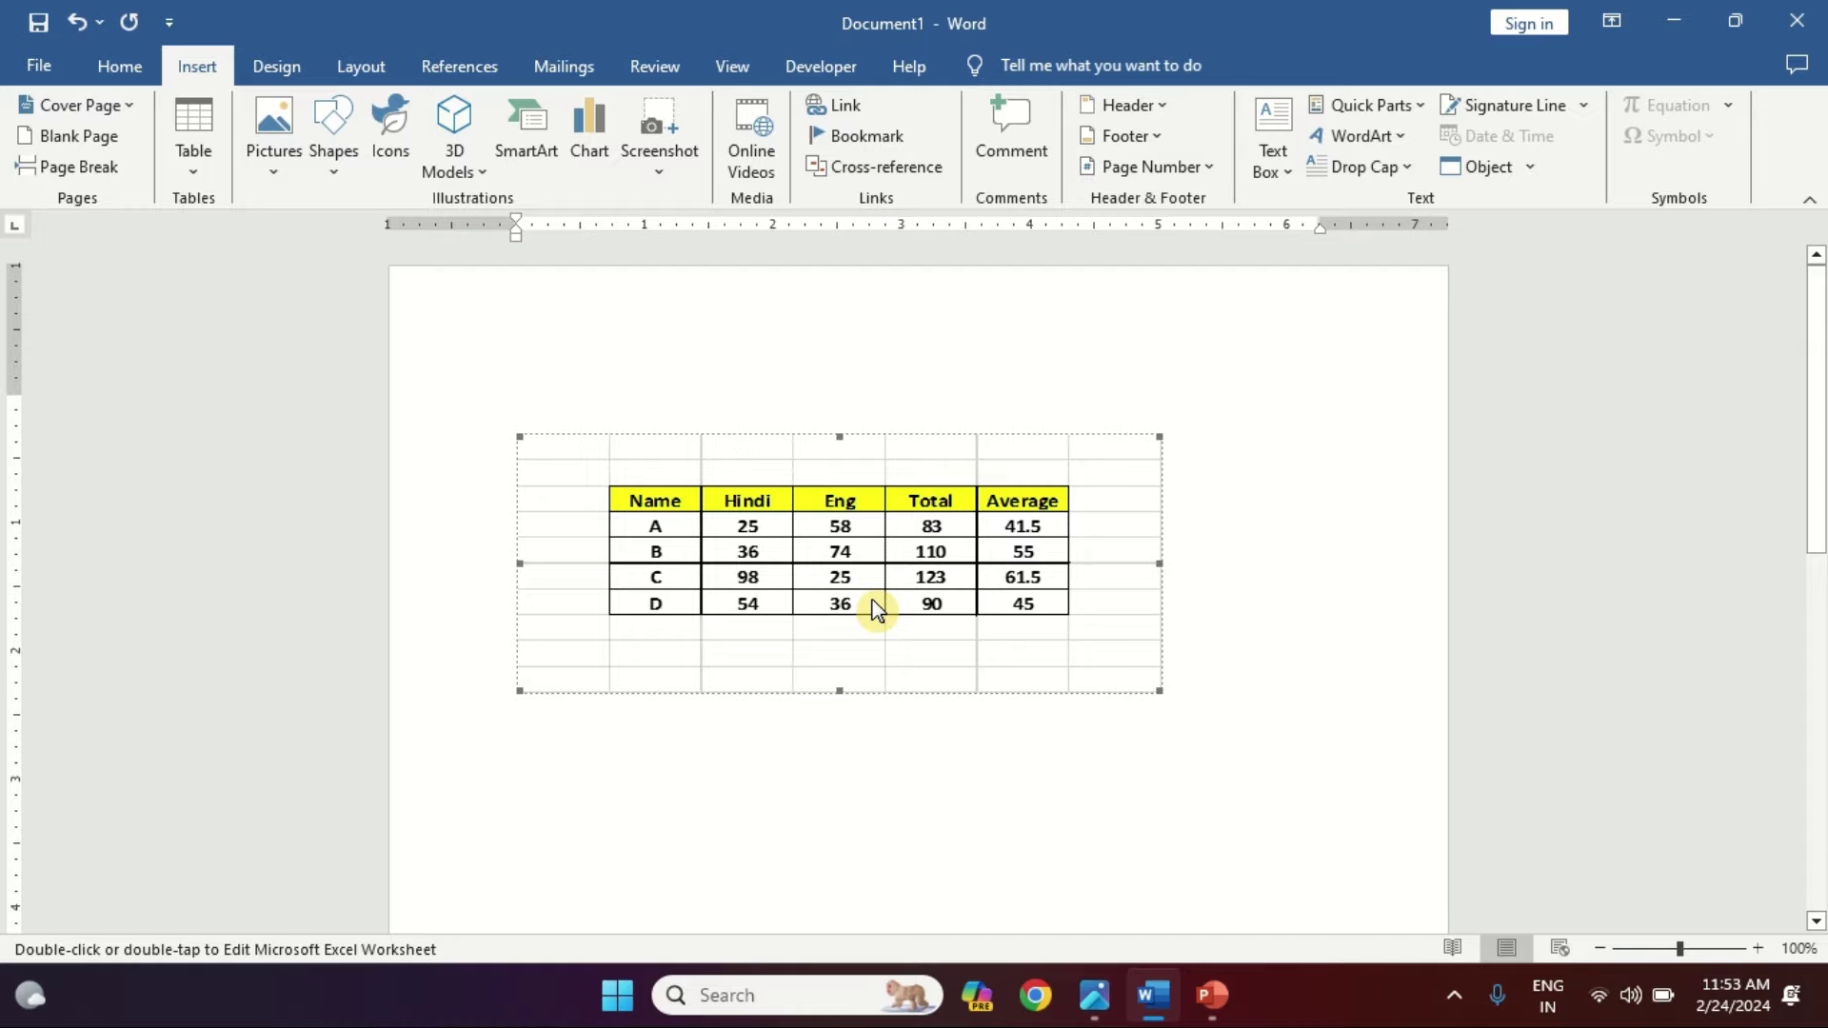
pyautogui.doubleClick(874, 607)
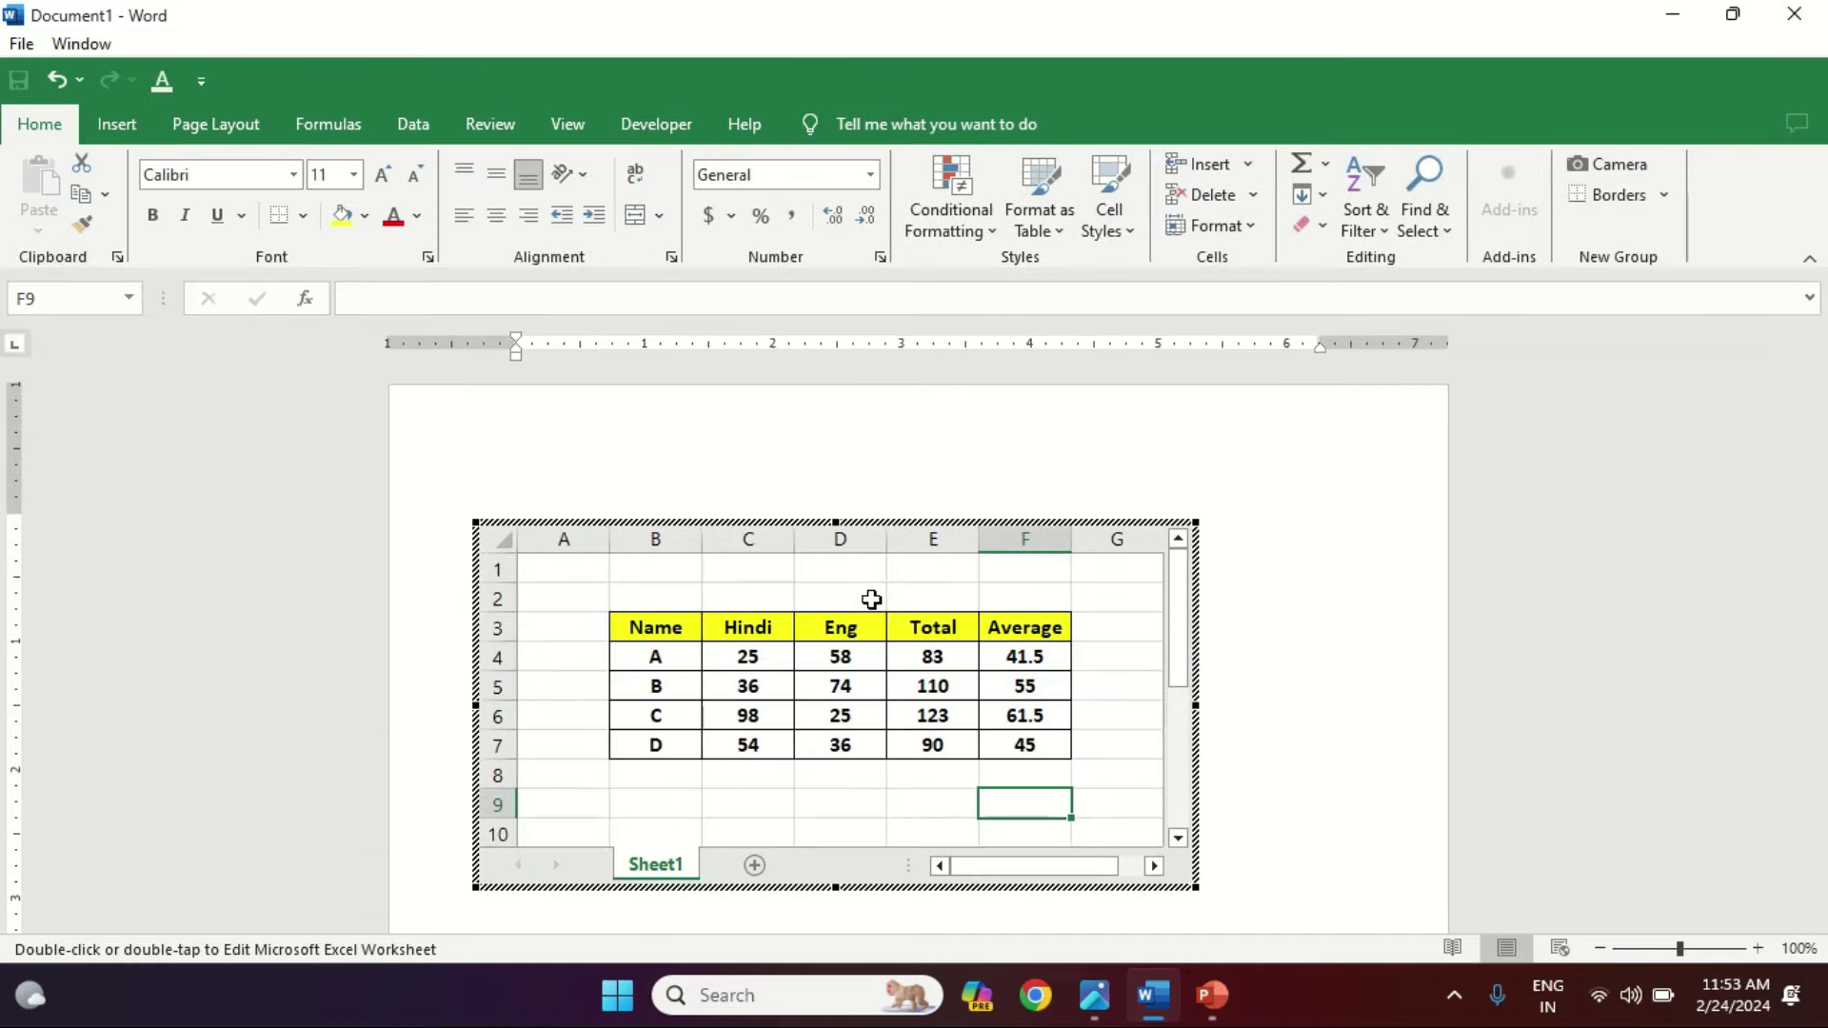
pyautogui.click(1306, 668)
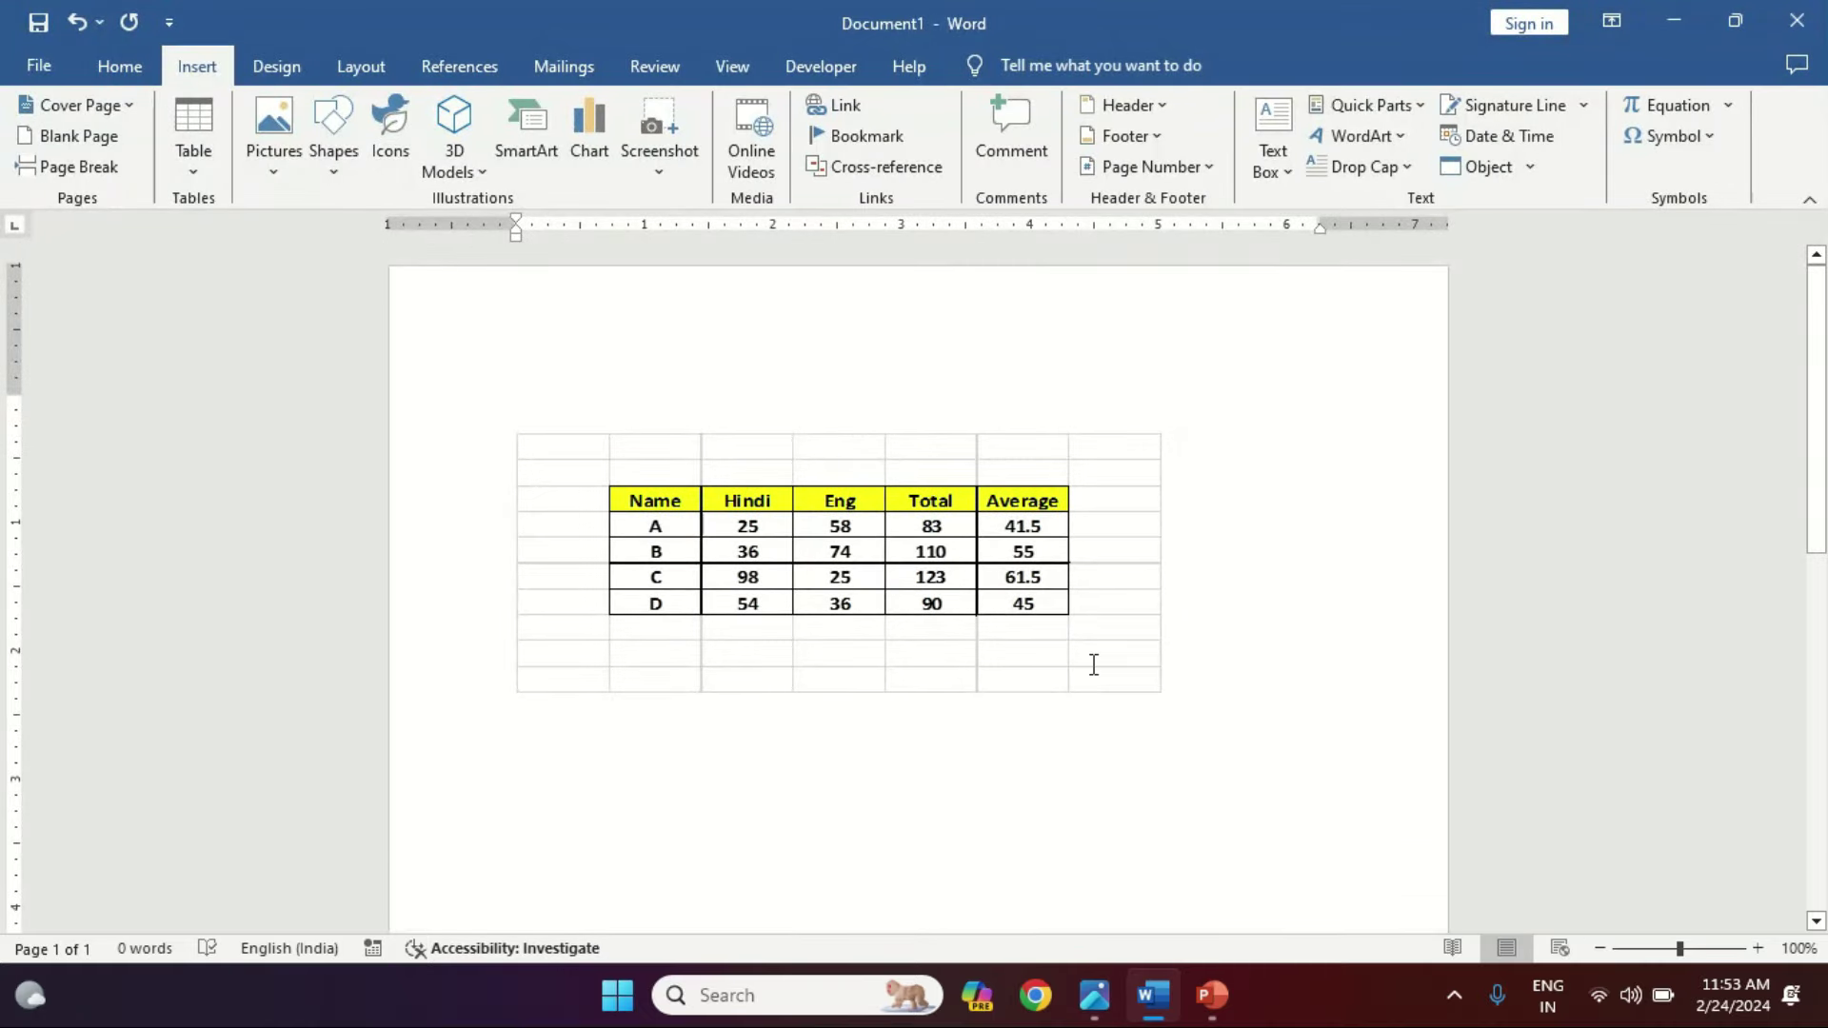
pyautogui.click(757, 659)
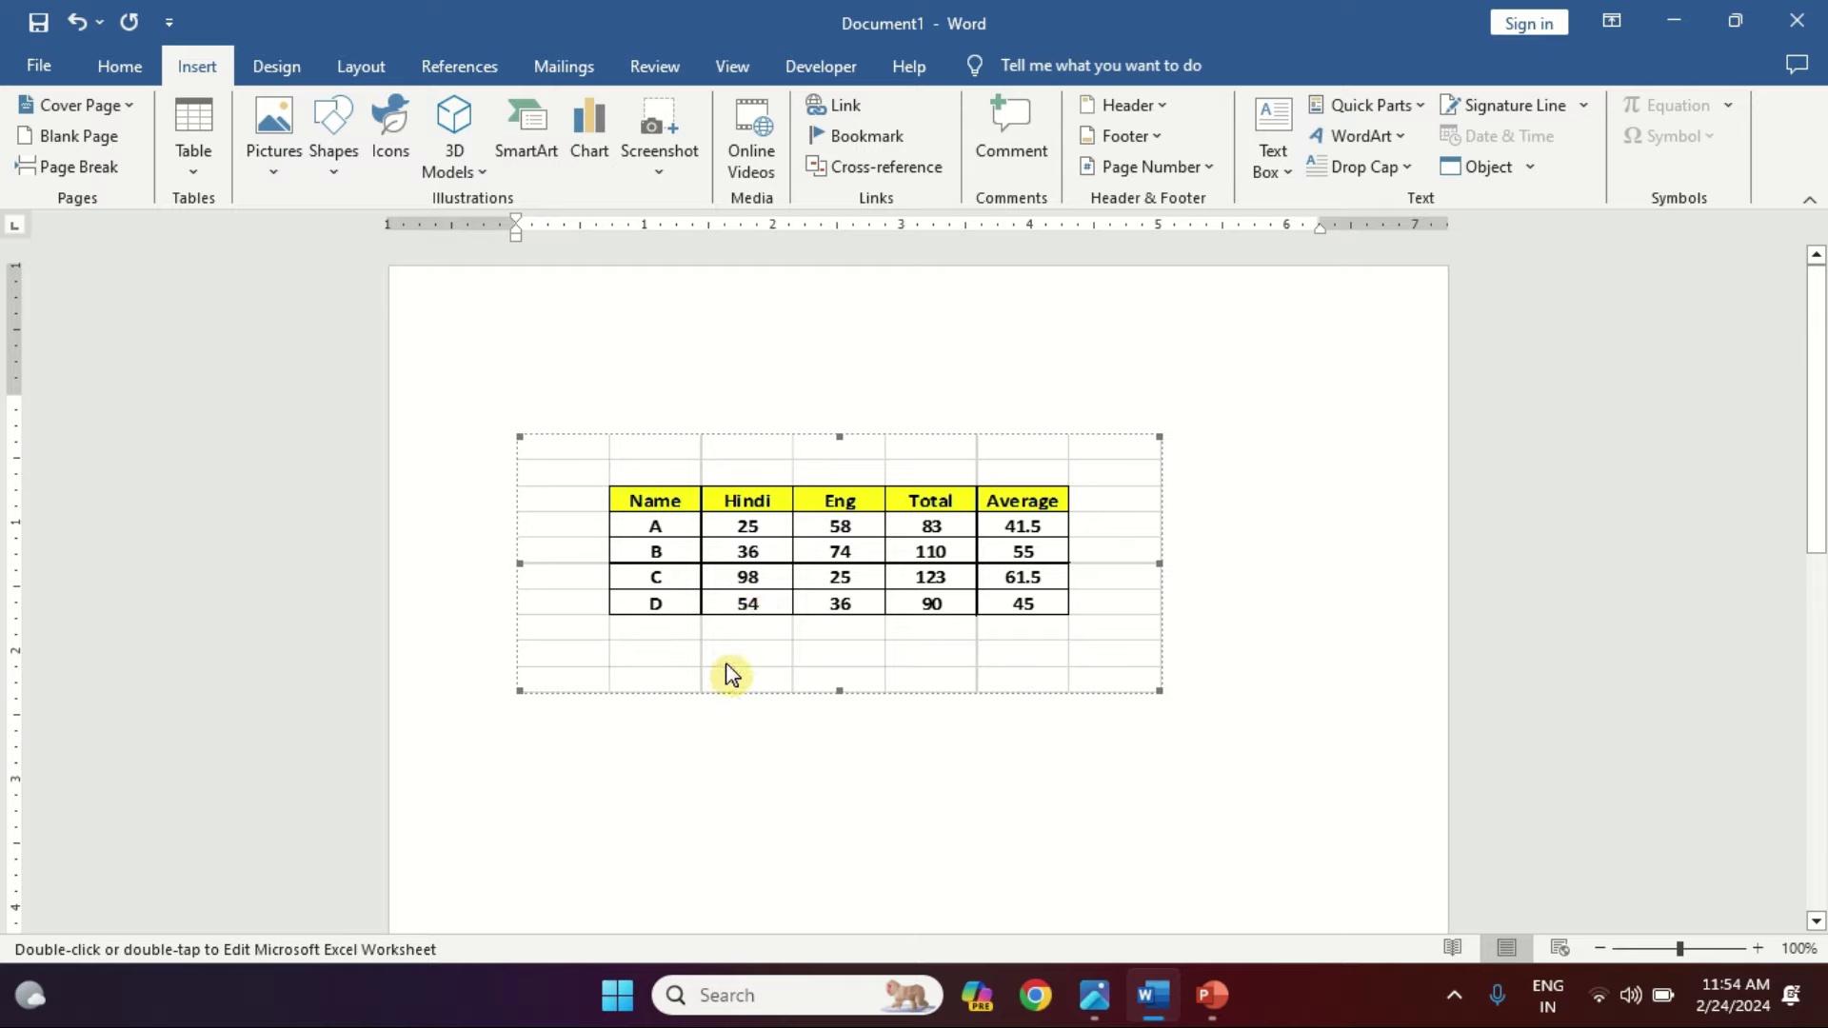
pyautogui.click(712, 741)
pyautogui.click(833, 671)
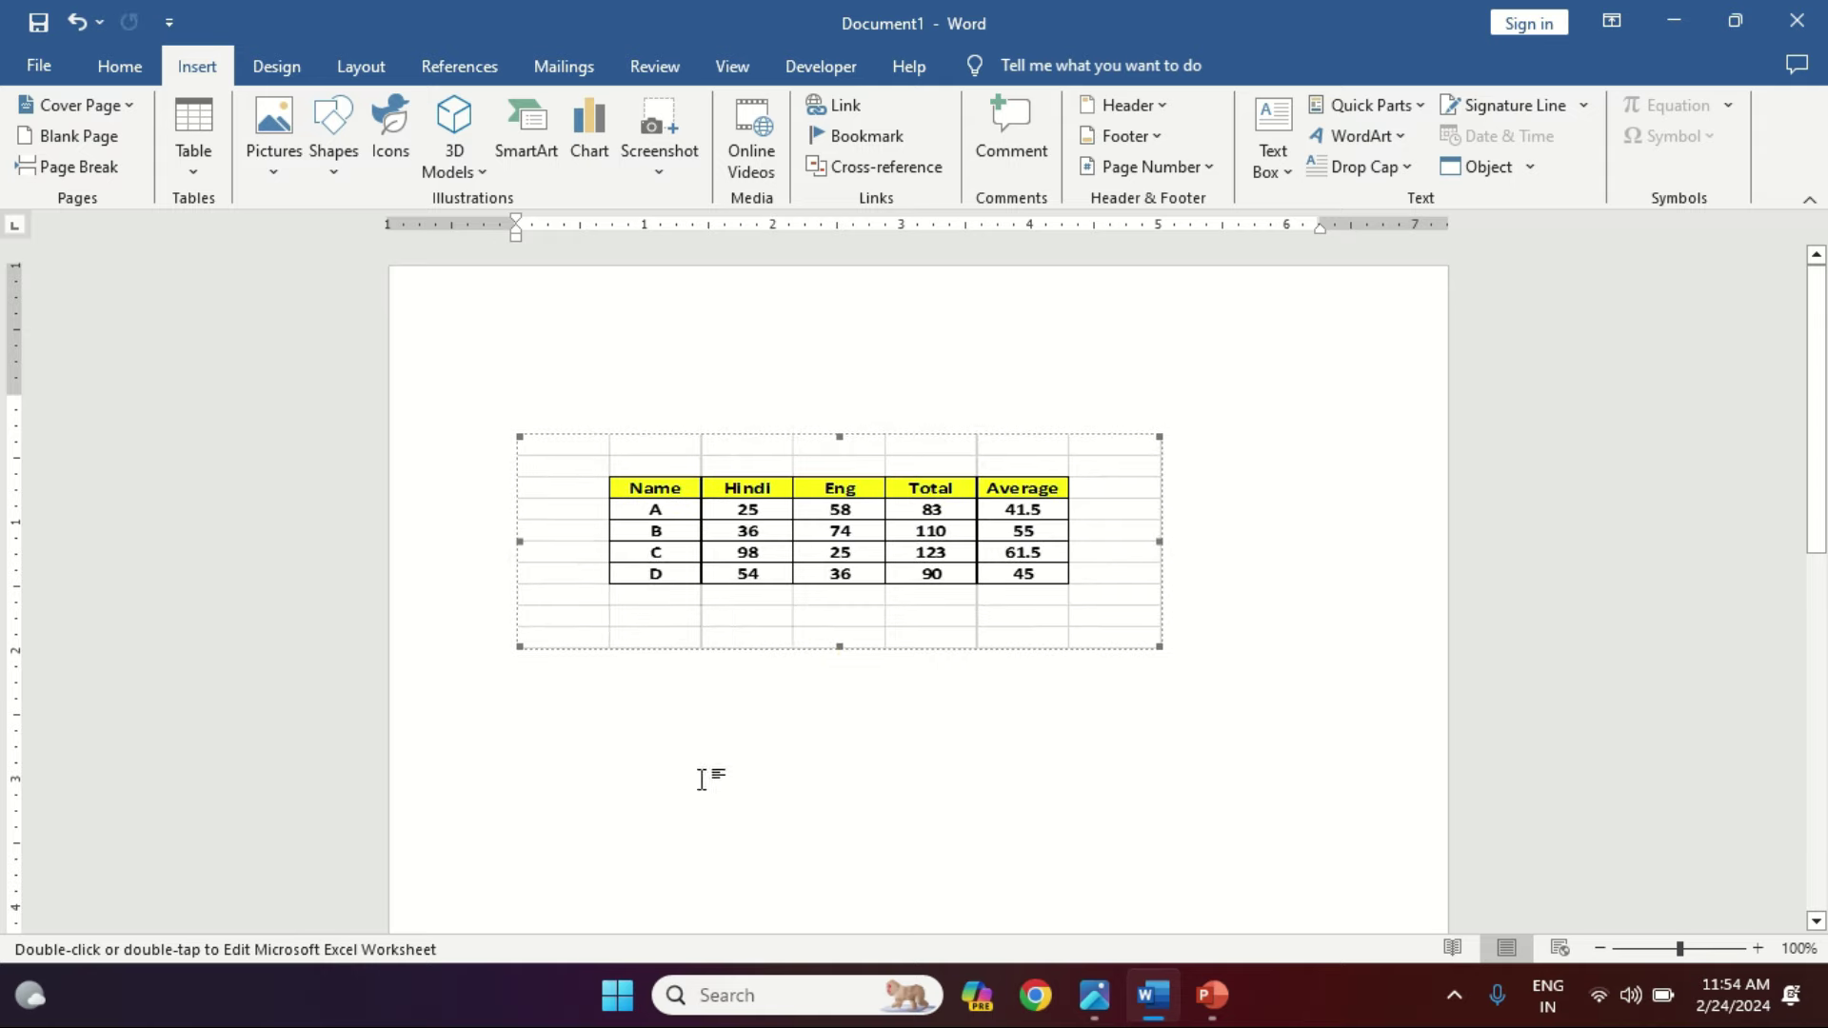
pyautogui.press('Delete')
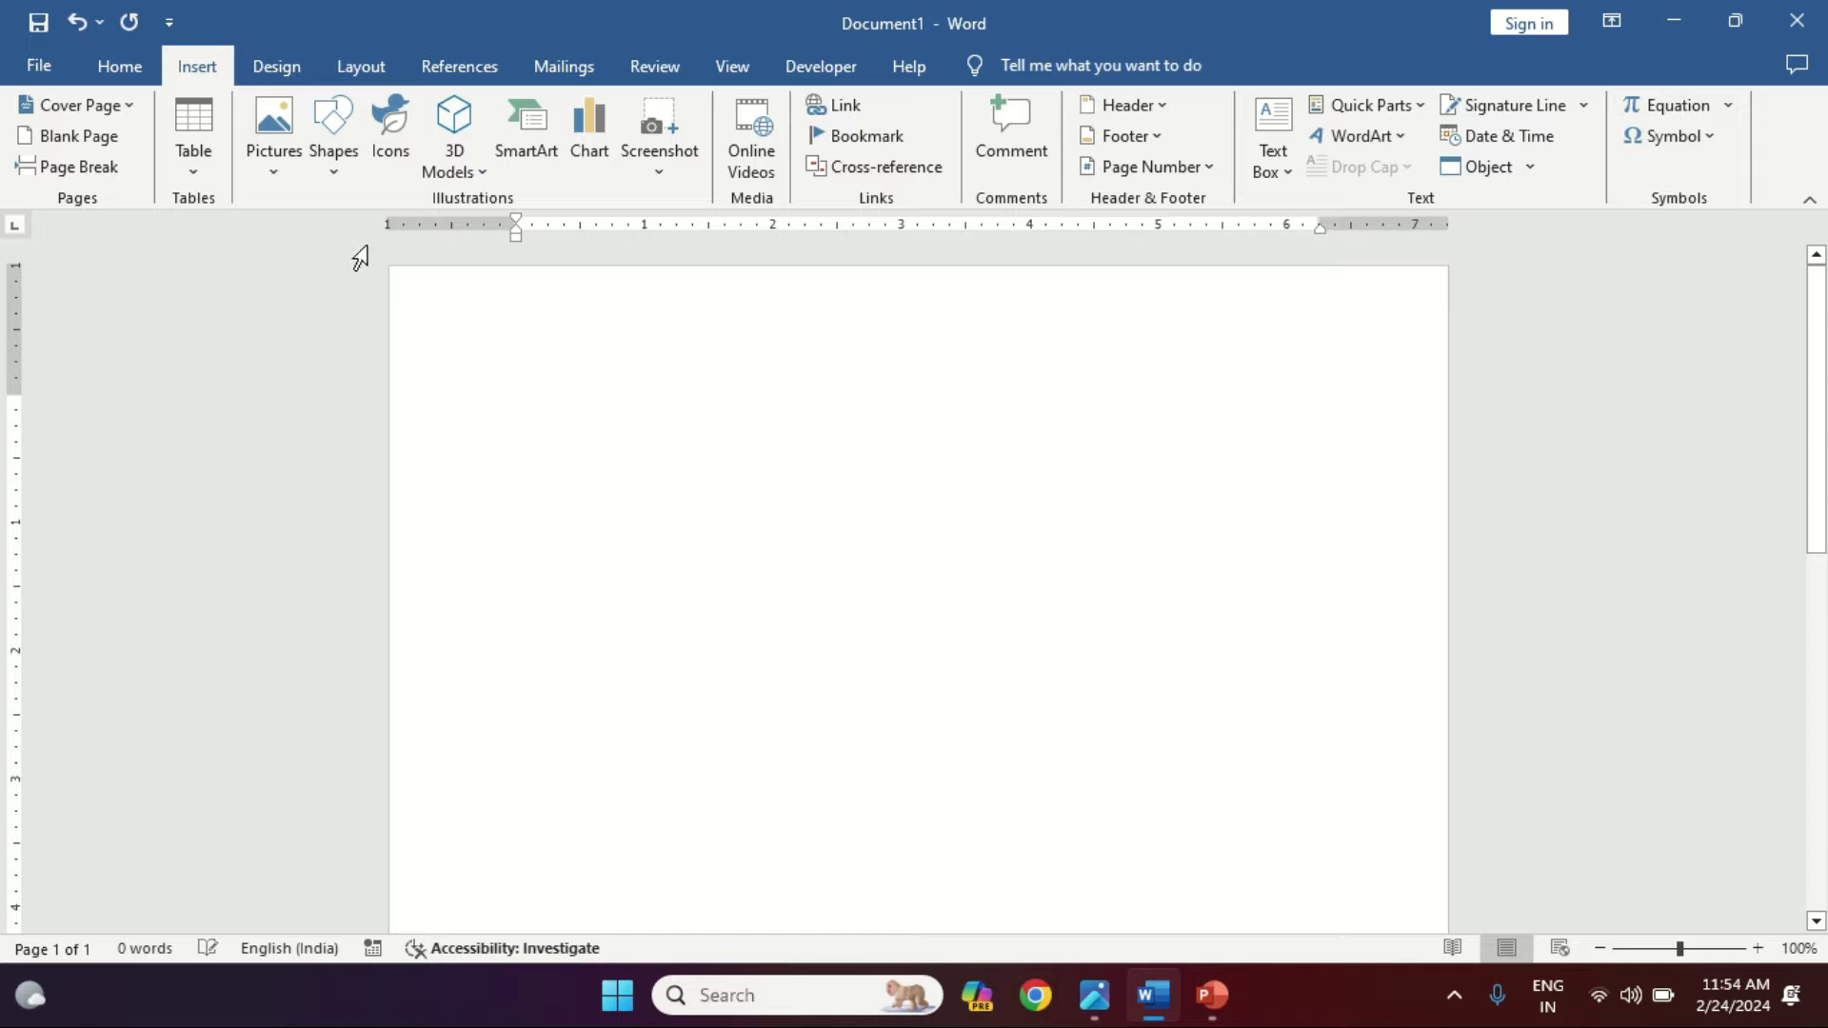
# Step: Insert the built-in Calendar 2 quick table showing the May month grid
pyautogui.click(209, 164)
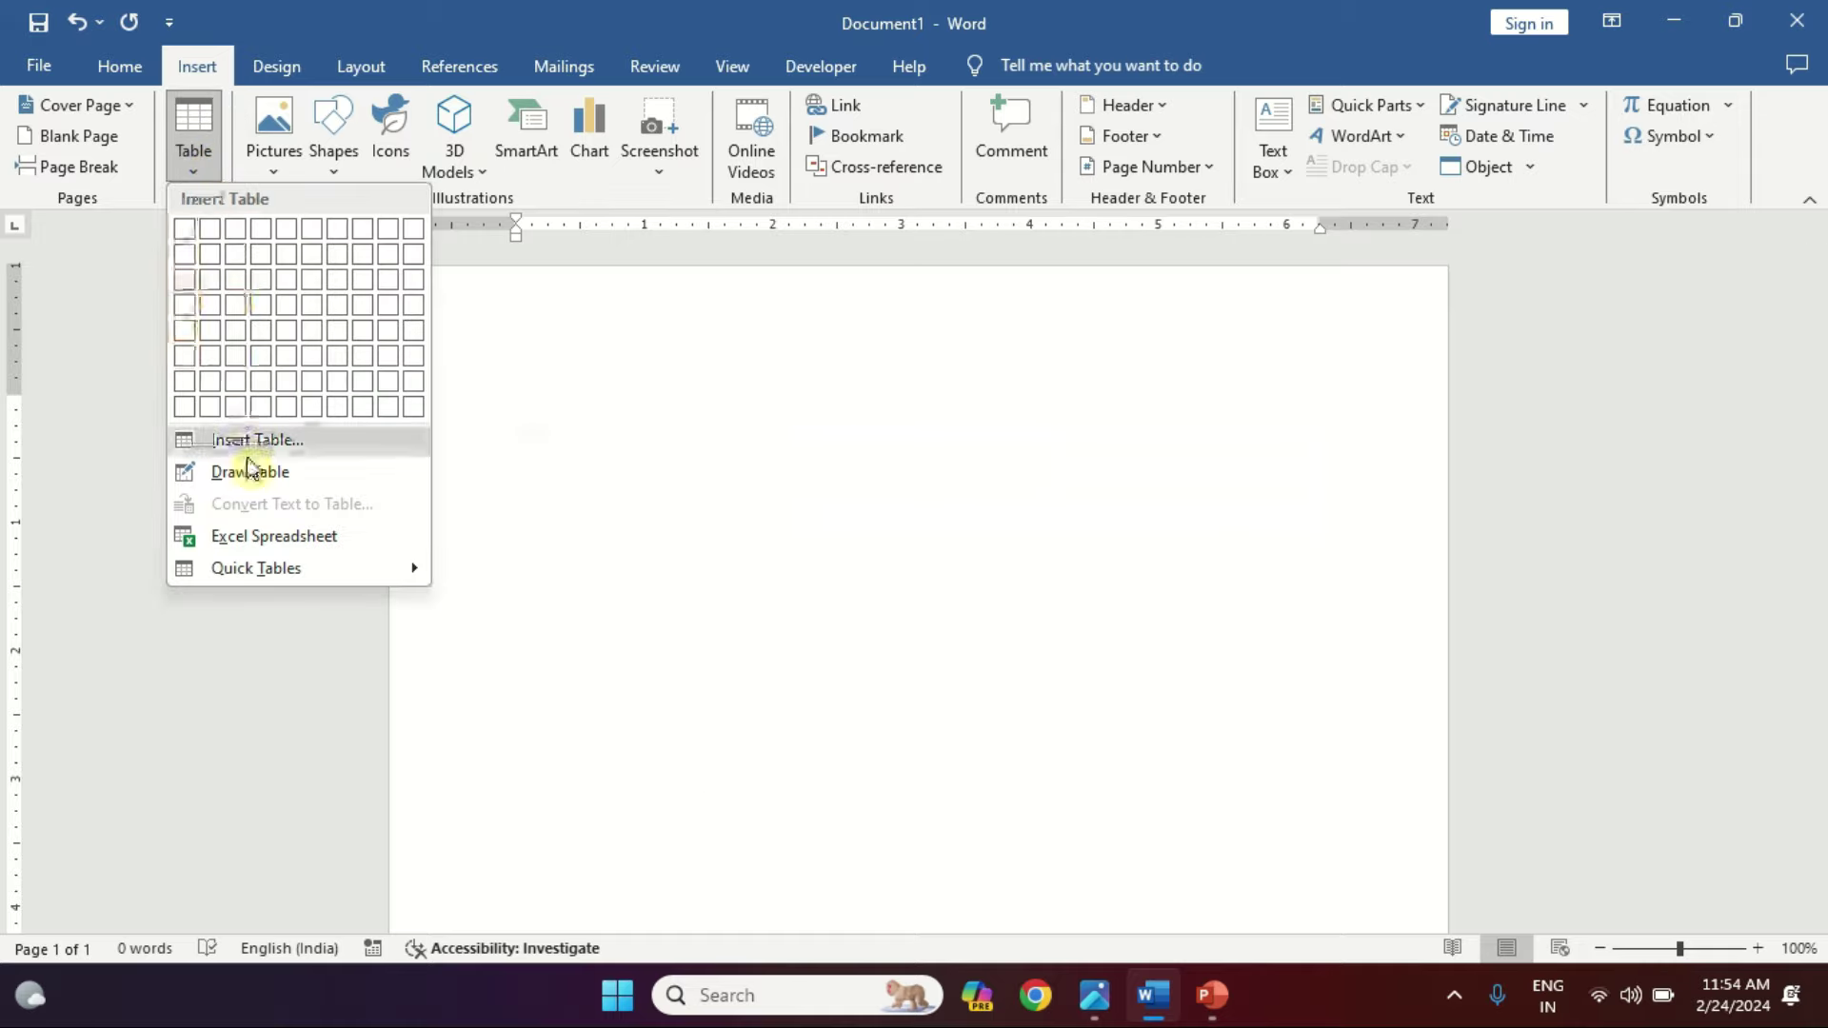
pyautogui.moveTo(257, 568)
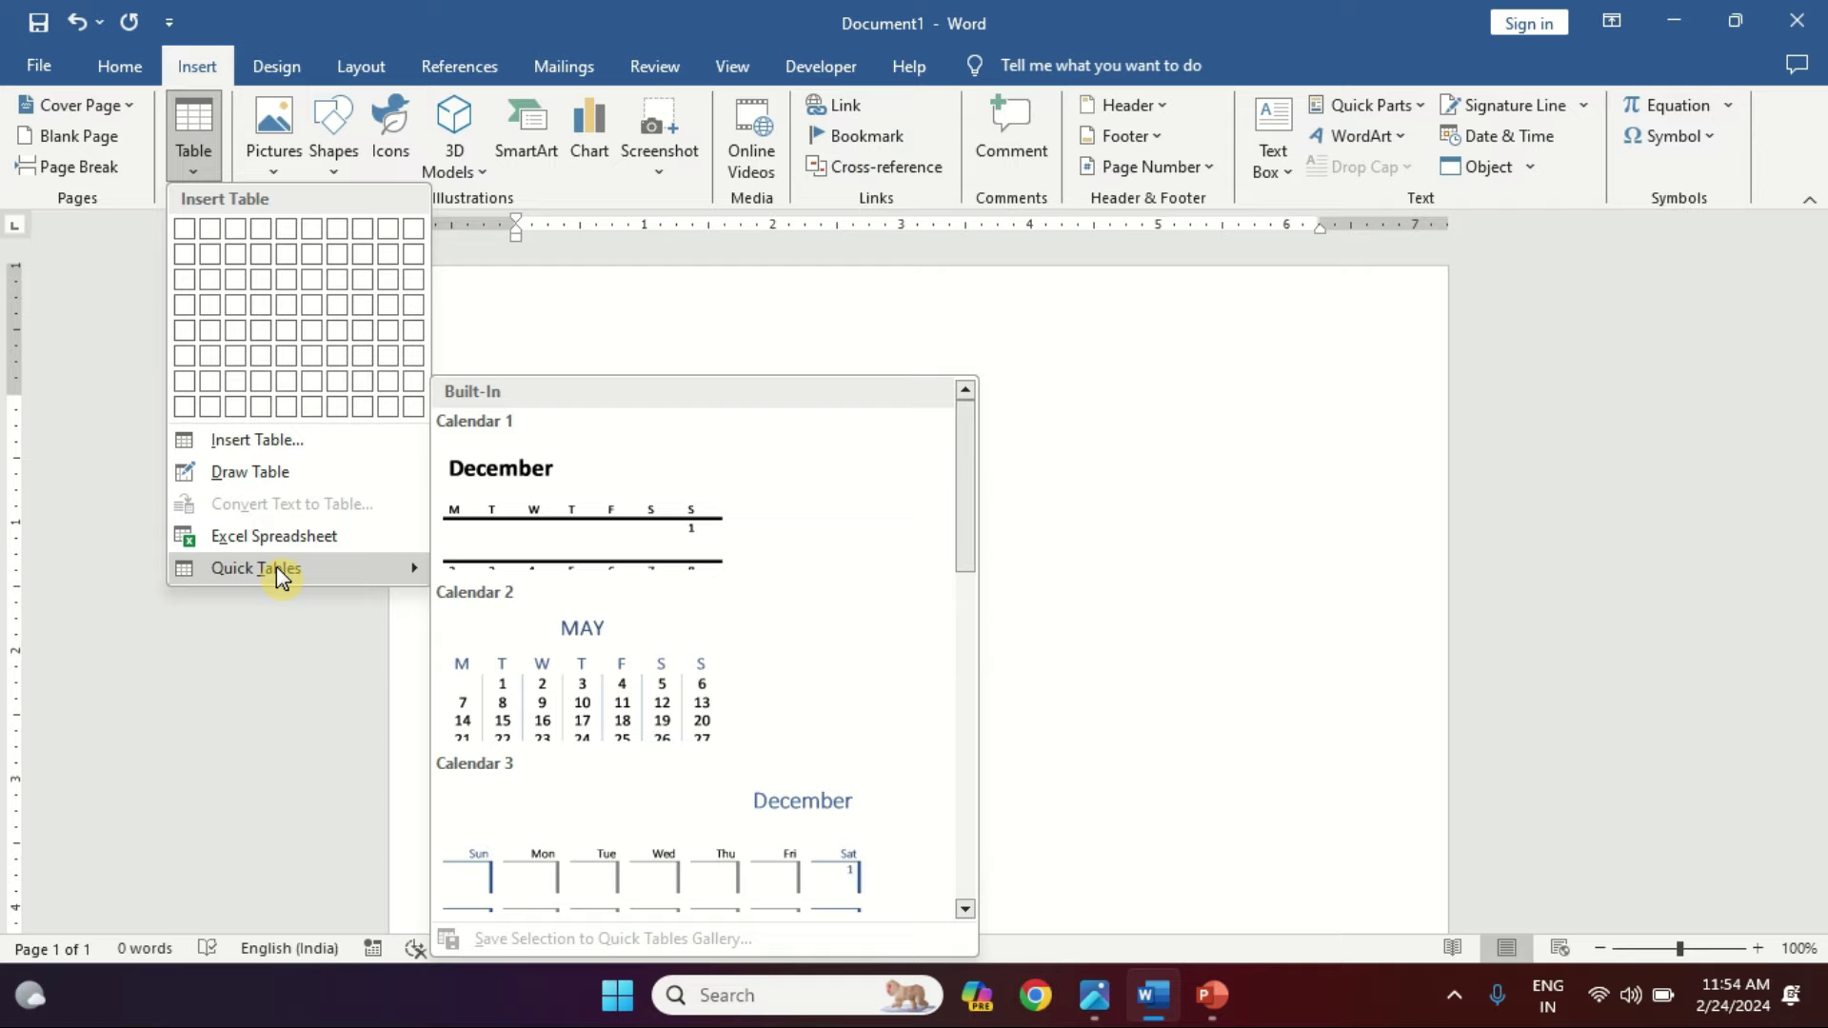
pyautogui.click(530, 657)
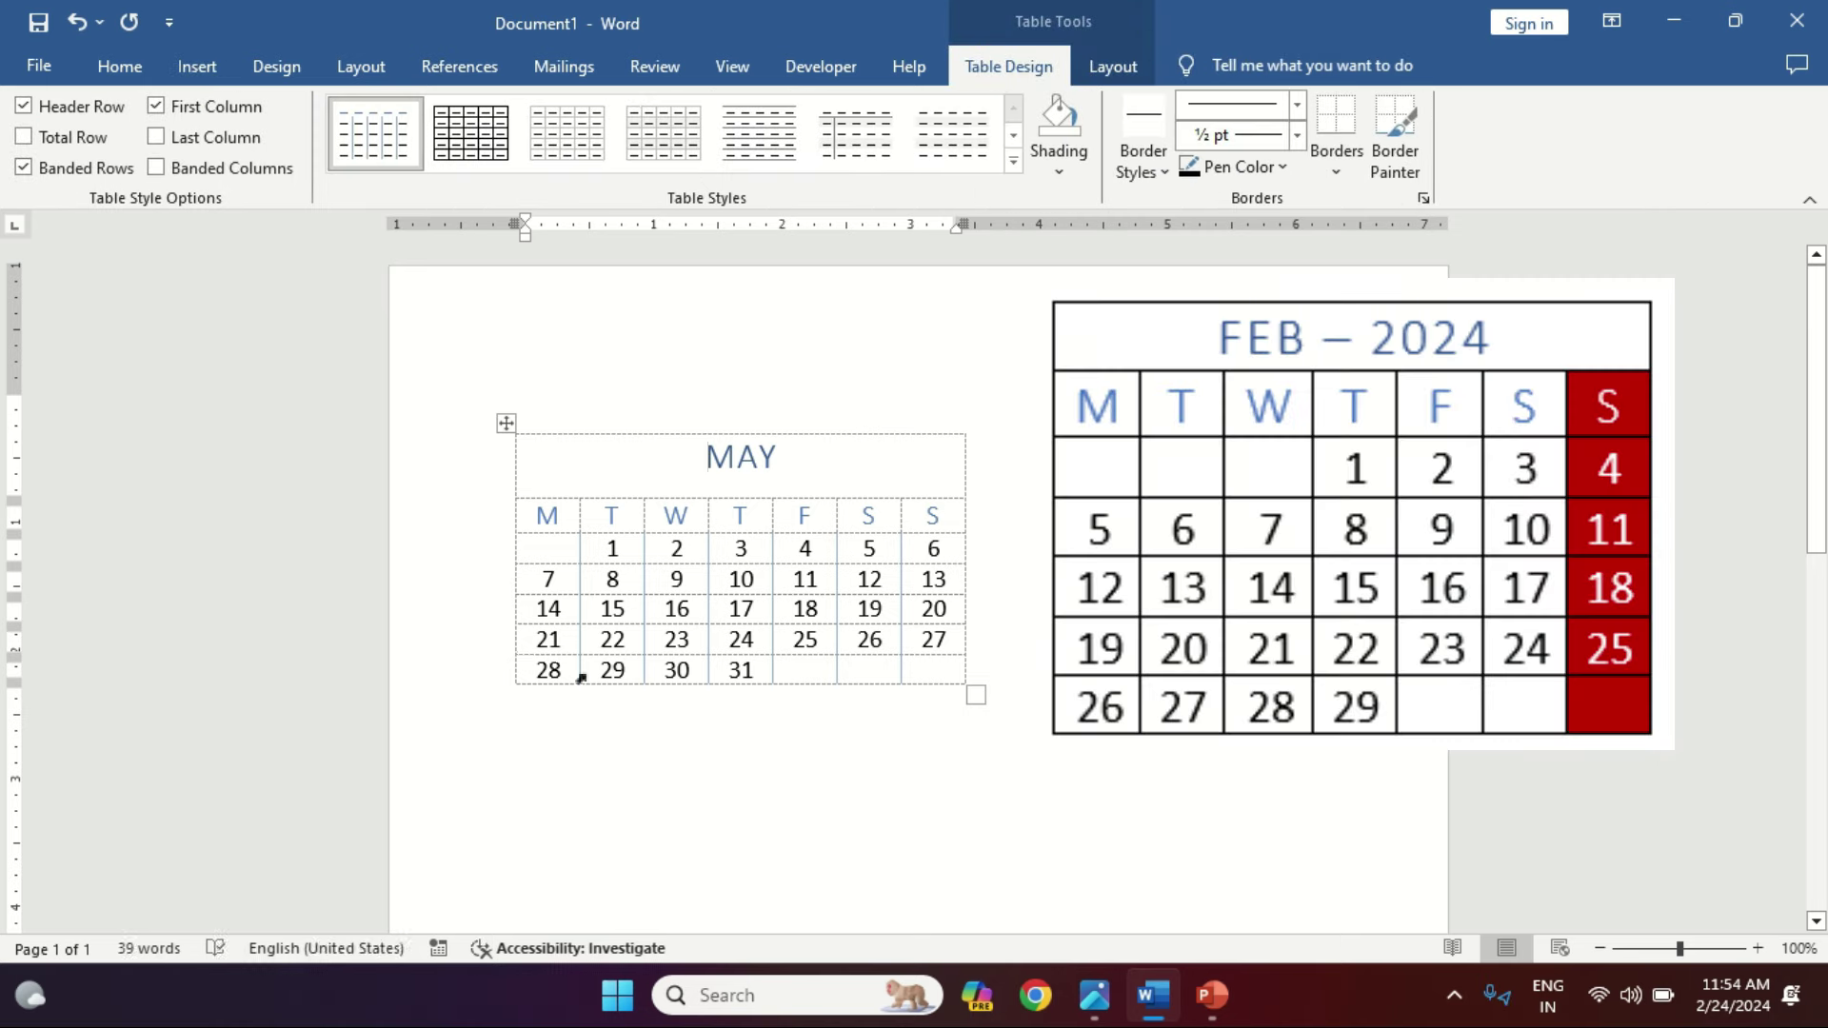
# Step: Change the month title MAY to FEB-2024 and clear the old 1, 2 and 3 from the first date row
pyautogui.doubleClick(747, 461)
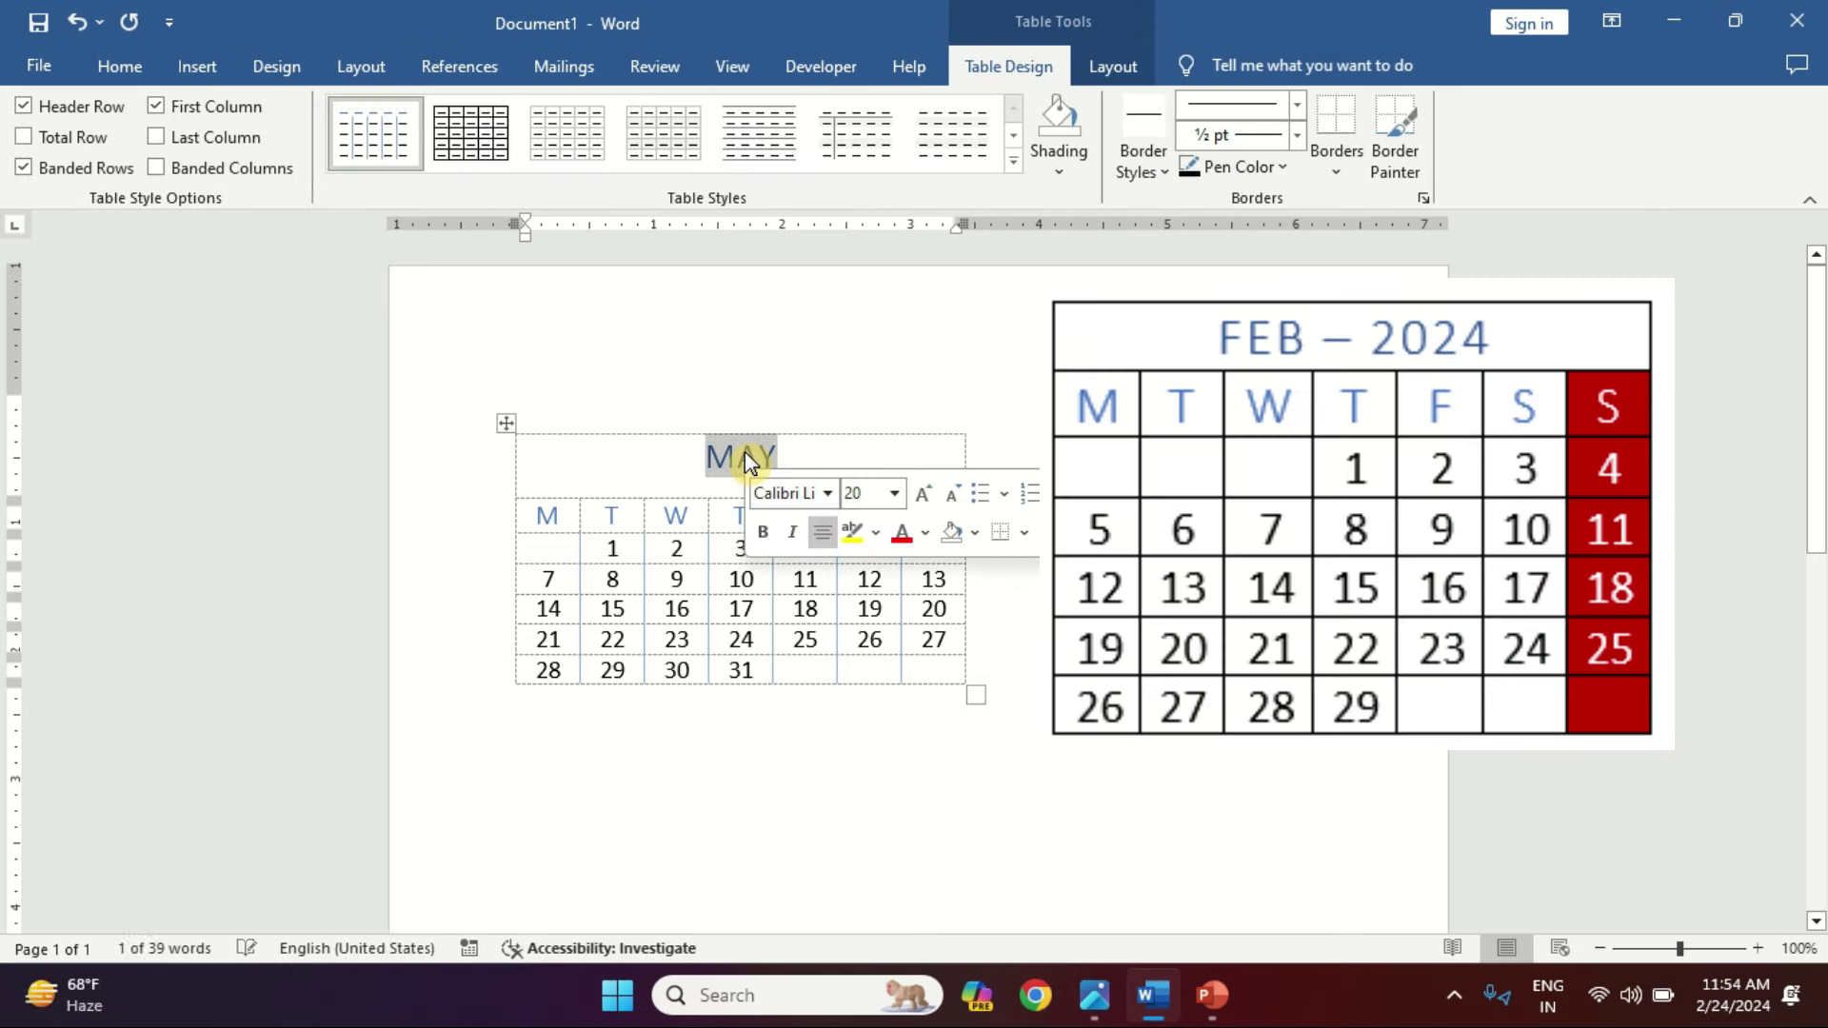
pyautogui.write('FEB')
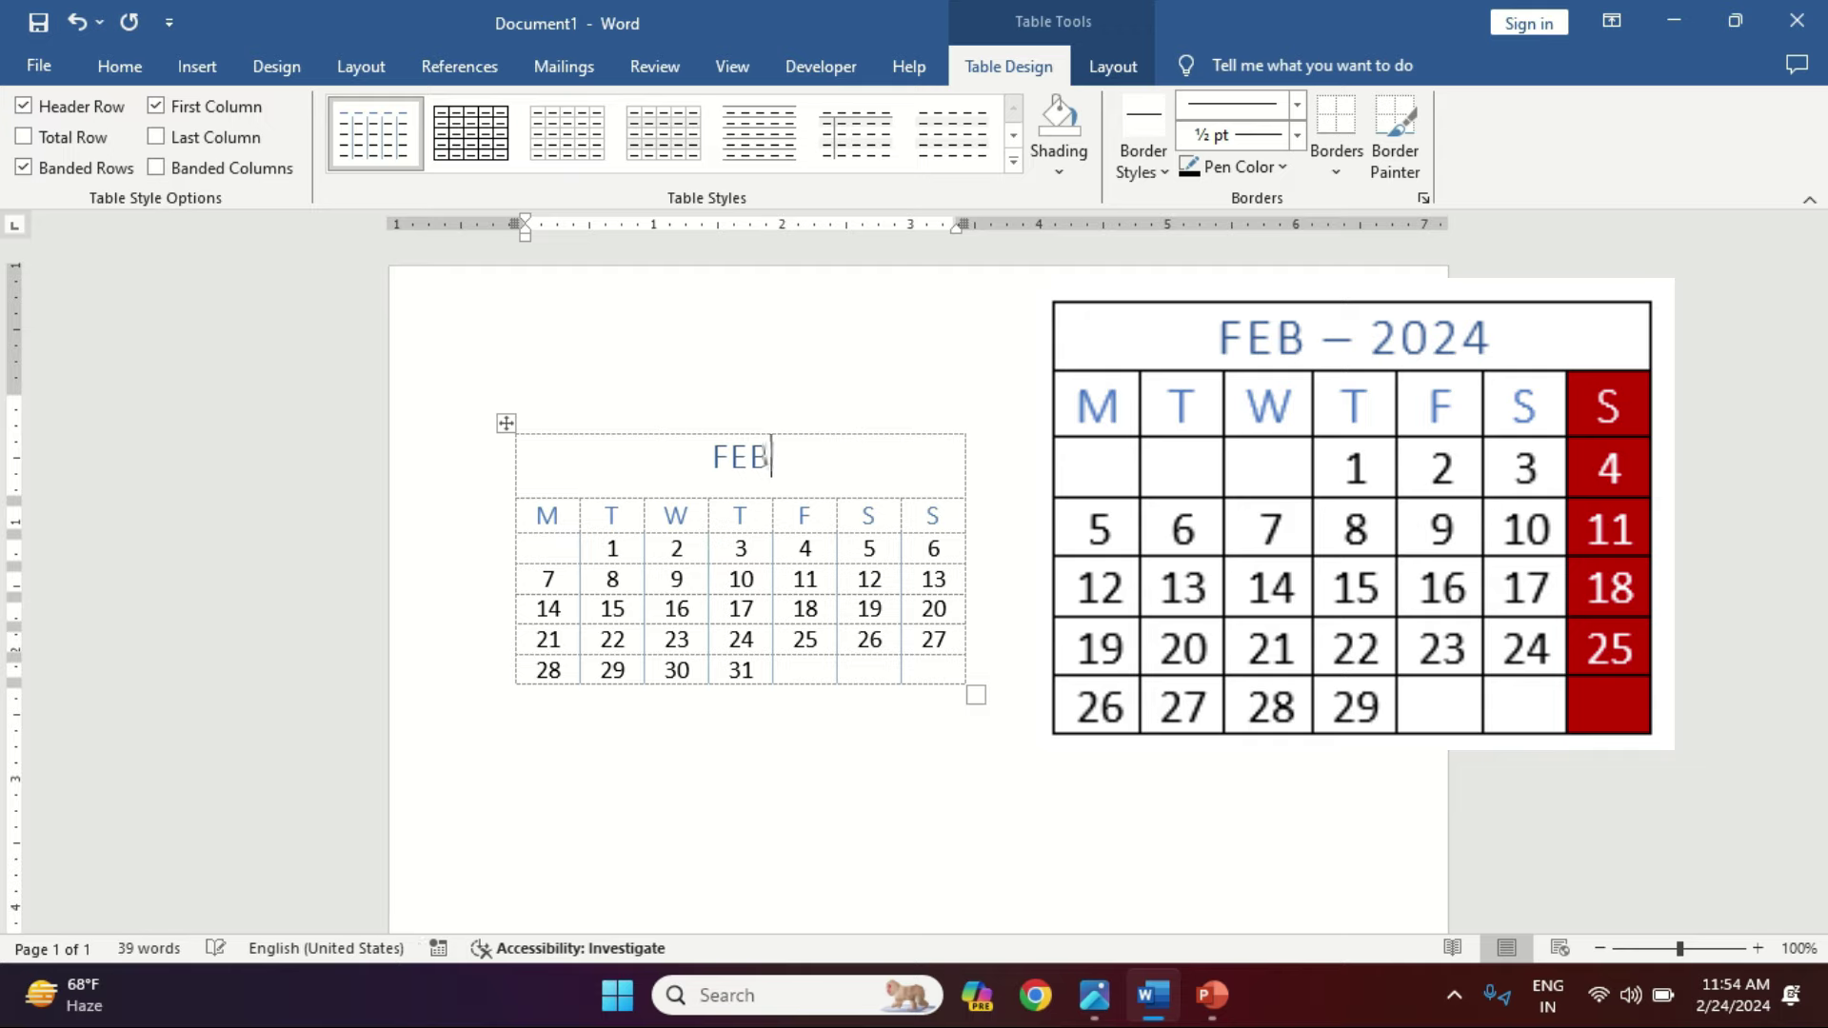
pyautogui.write('-2024')
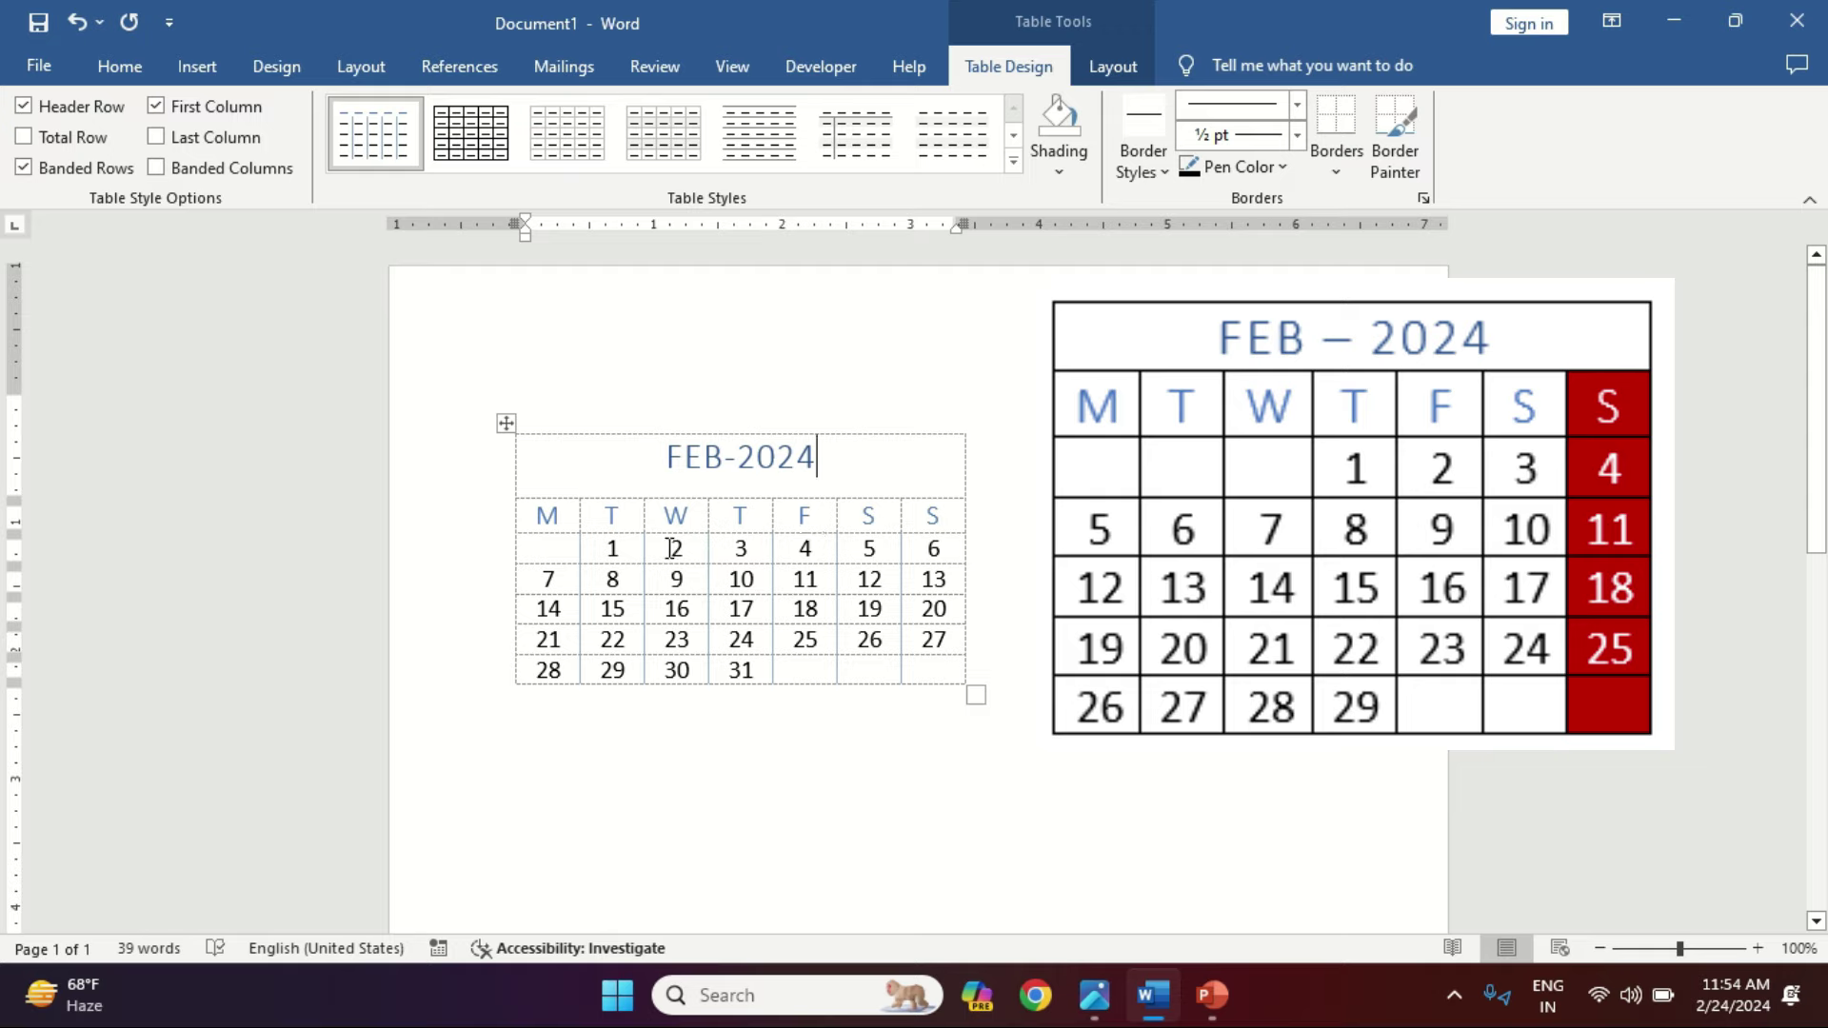
pyautogui.doubleClick(612, 549)
pyautogui.press('Delete')
pyautogui.click(658, 549)
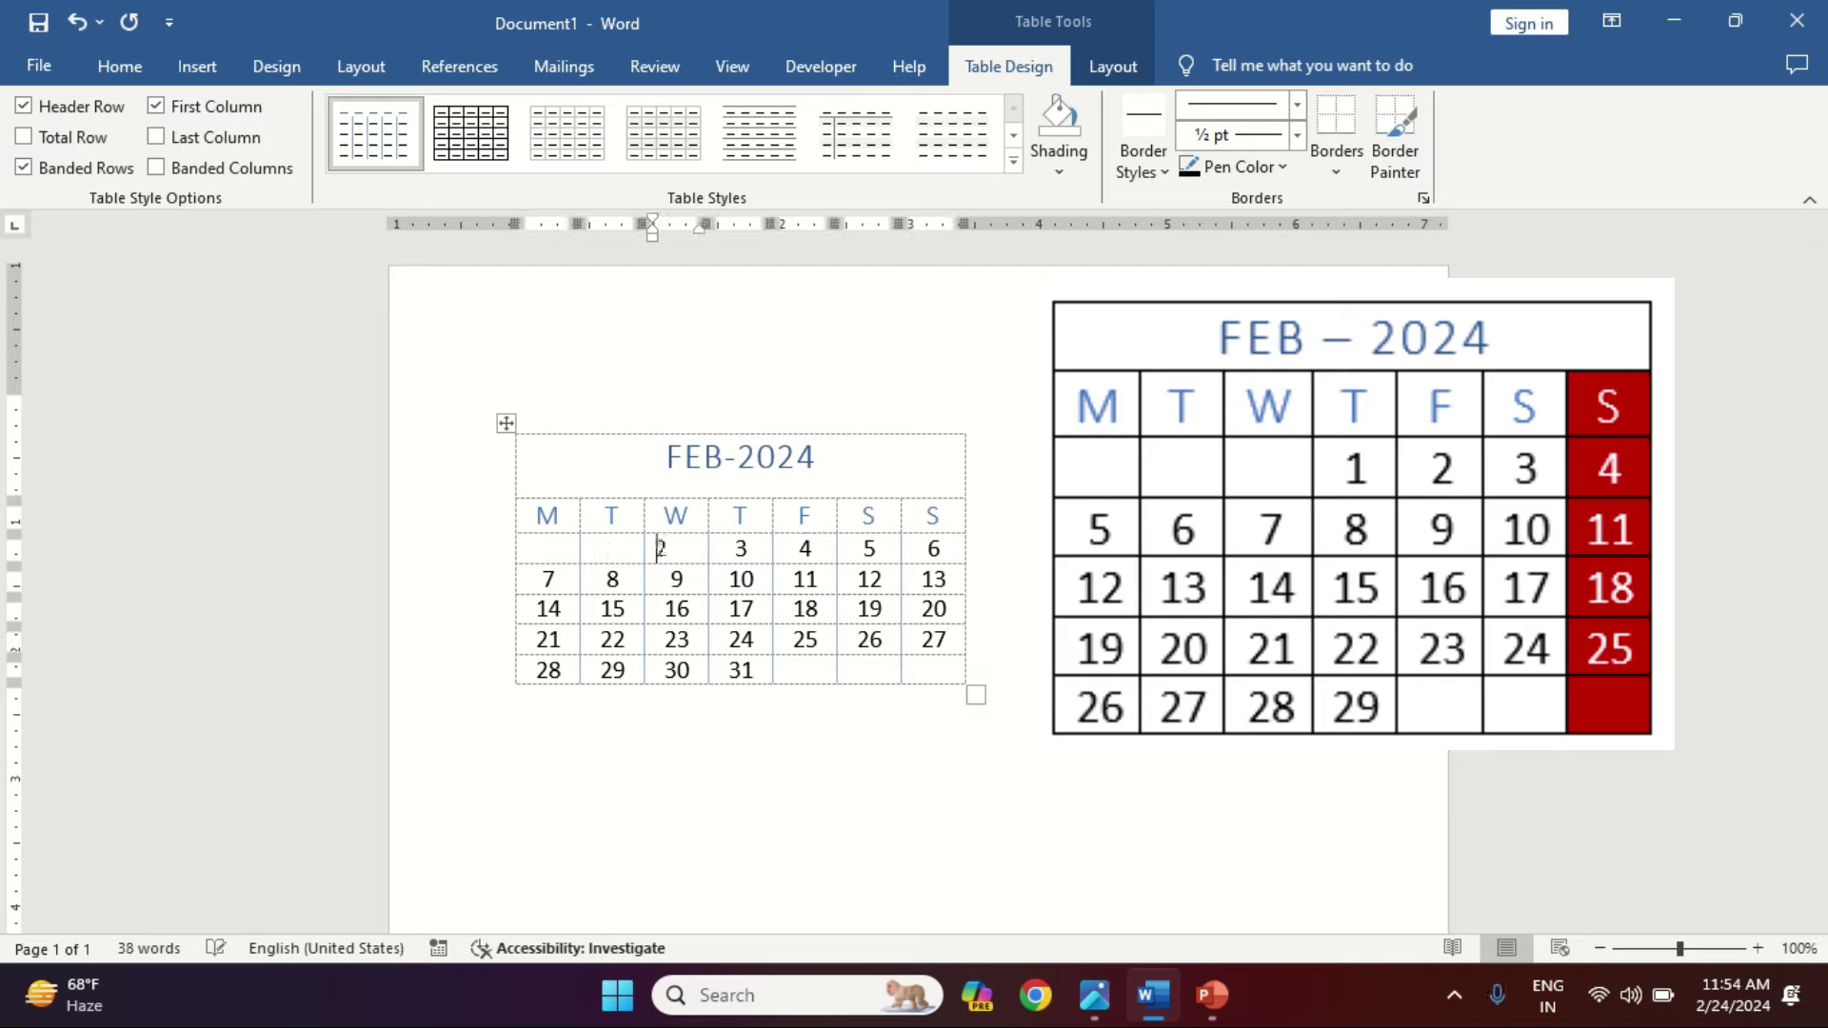
pyautogui.press('BackSpace')
pyautogui.click(748, 549)
pyautogui.press('BackSpace')
# Step: Enter dates 1 through 15 cell by cell, starting with 1 under Thursday
pyautogui.write('1')
pyautogui.press('Tab')
pyautogui.write('2')
pyautogui.press('Tab')
pyautogui.write('3')
pyautogui.press('Tab')
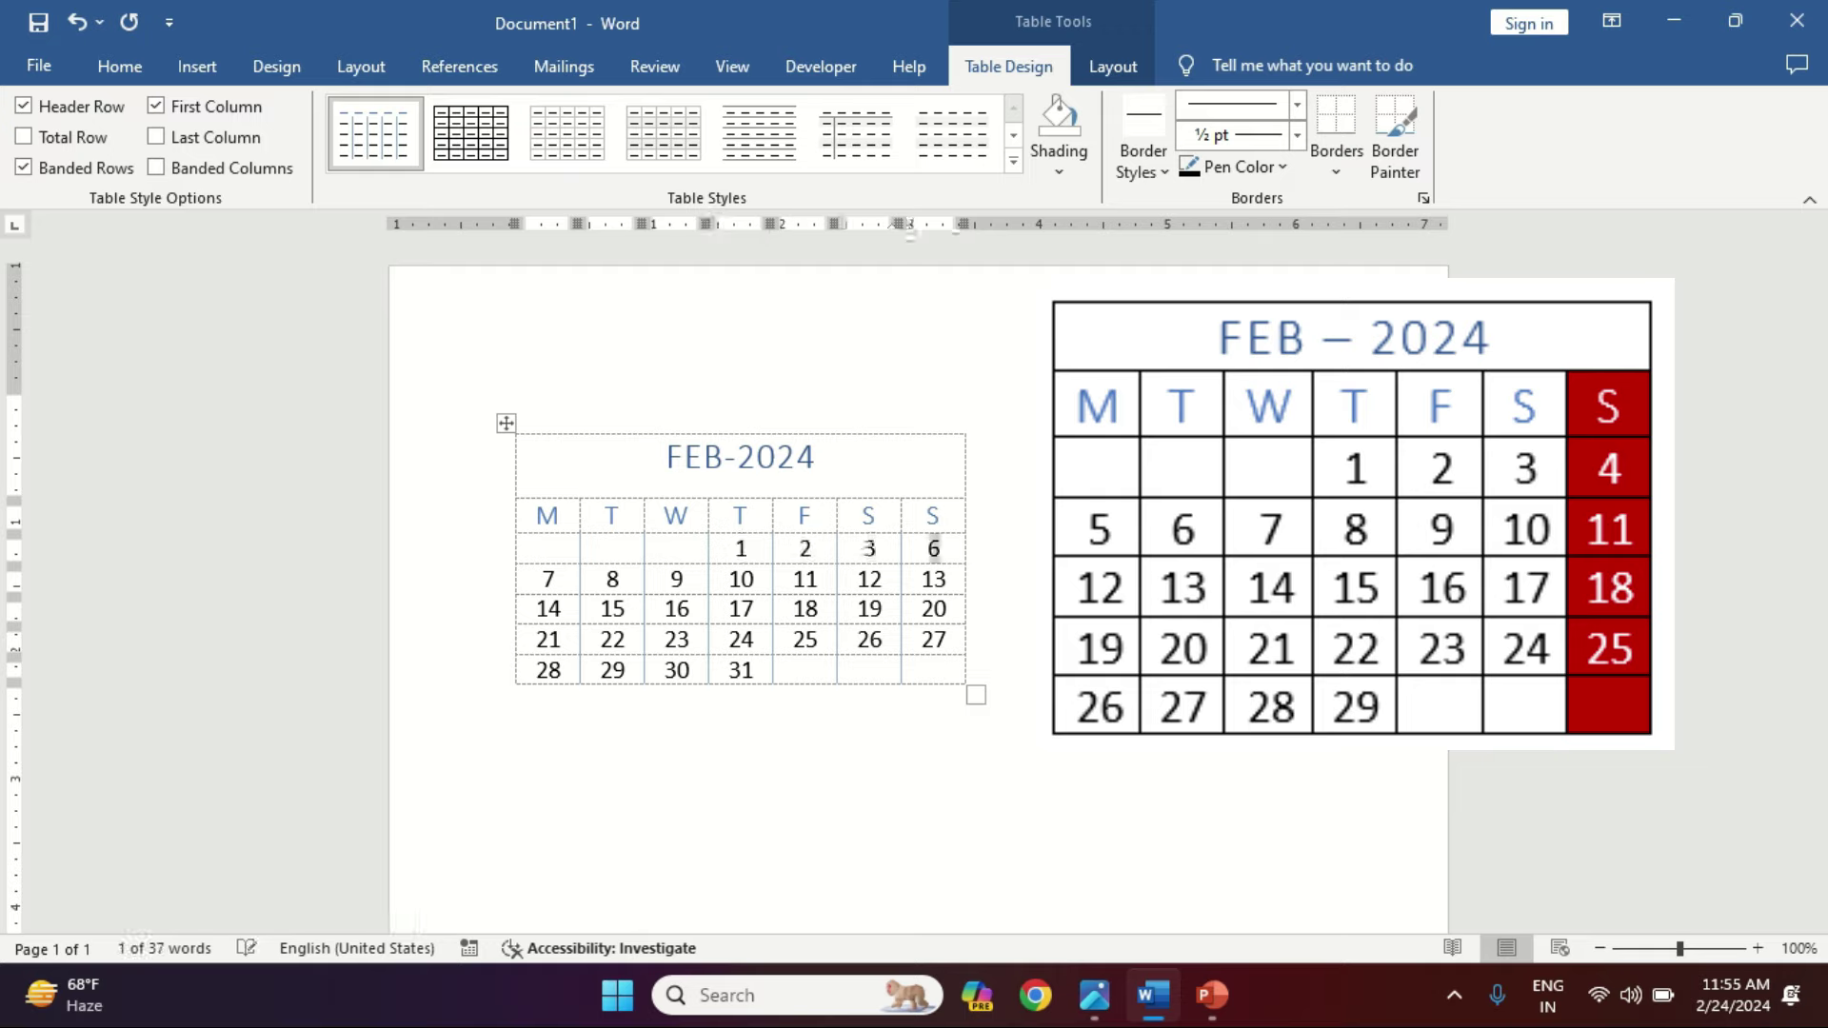
pyautogui.write('4')
pyautogui.press('Tab')
pyautogui.write('5')
pyautogui.press('Tab')
pyautogui.write('6')
pyautogui.press('Tab')
pyautogui.write('7')
pyautogui.press('Tab')
pyautogui.write('8')
pyautogui.press('Tab')
pyautogui.write('9')
pyautogui.press('Tab')
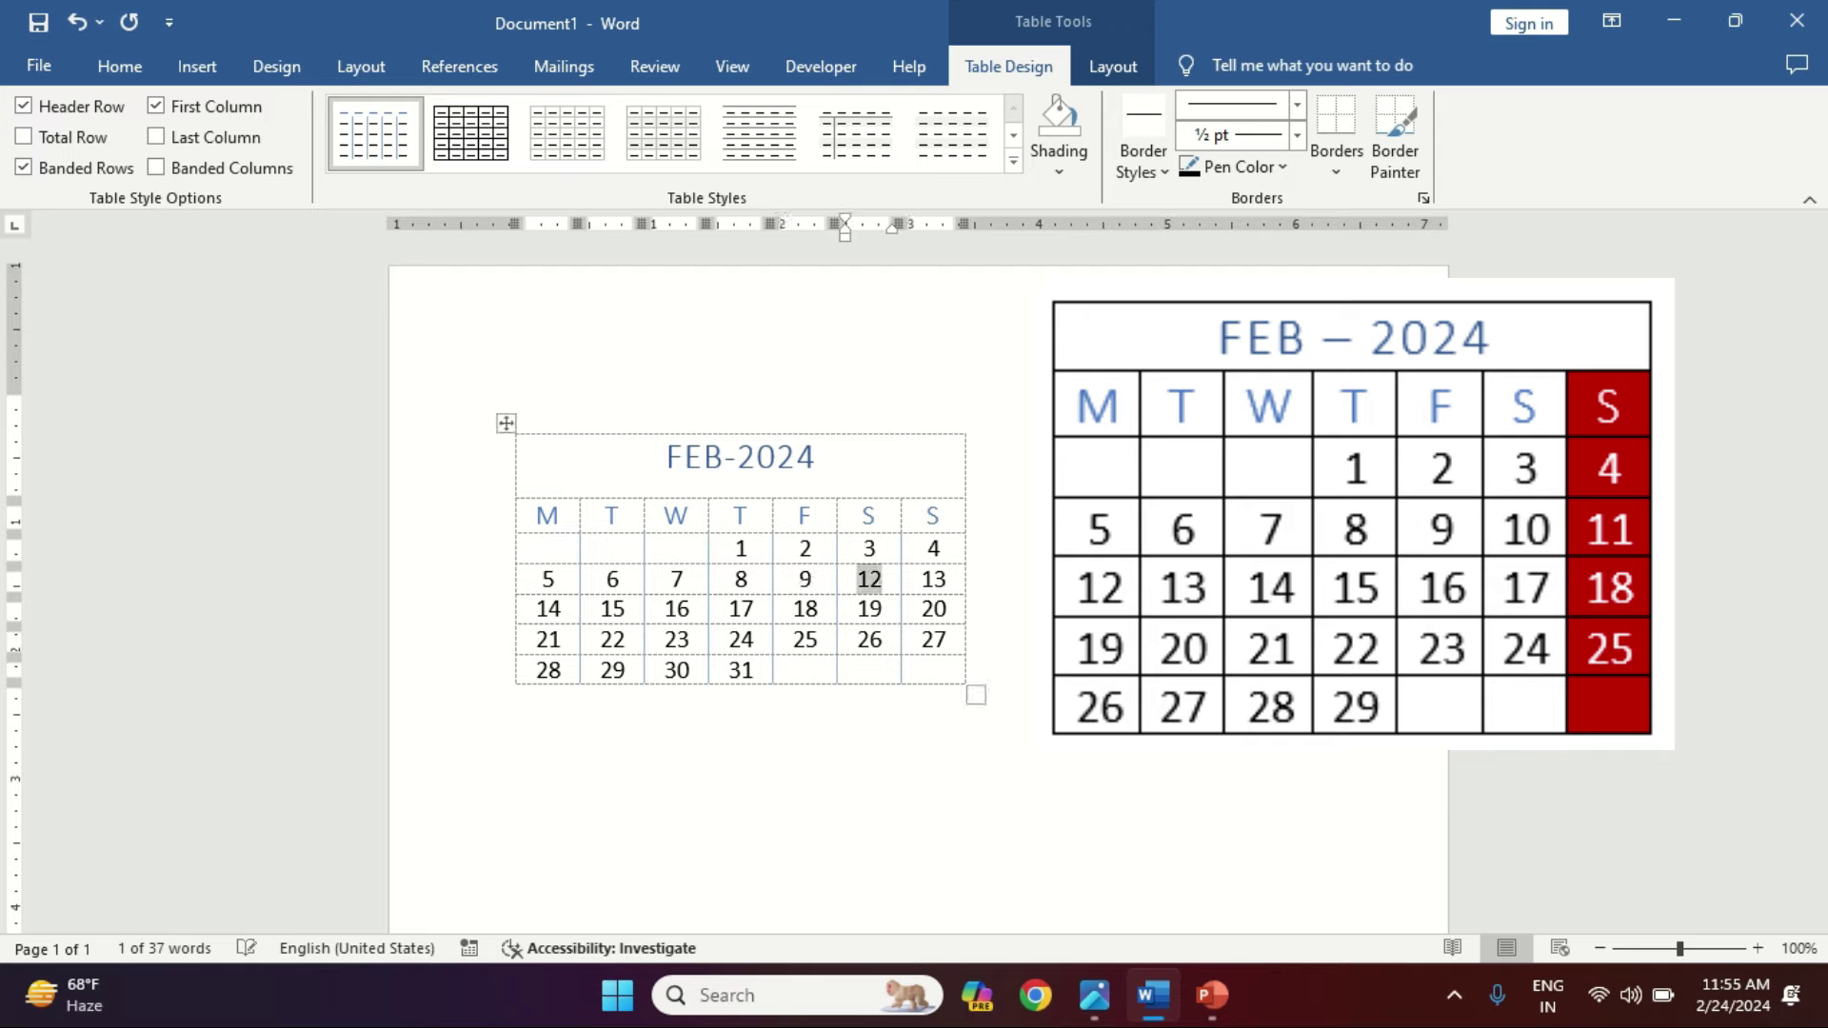
pyautogui.write('11')
pyautogui.press('Tab')
pyautogui.write('12')
pyautogui.press('Tab')
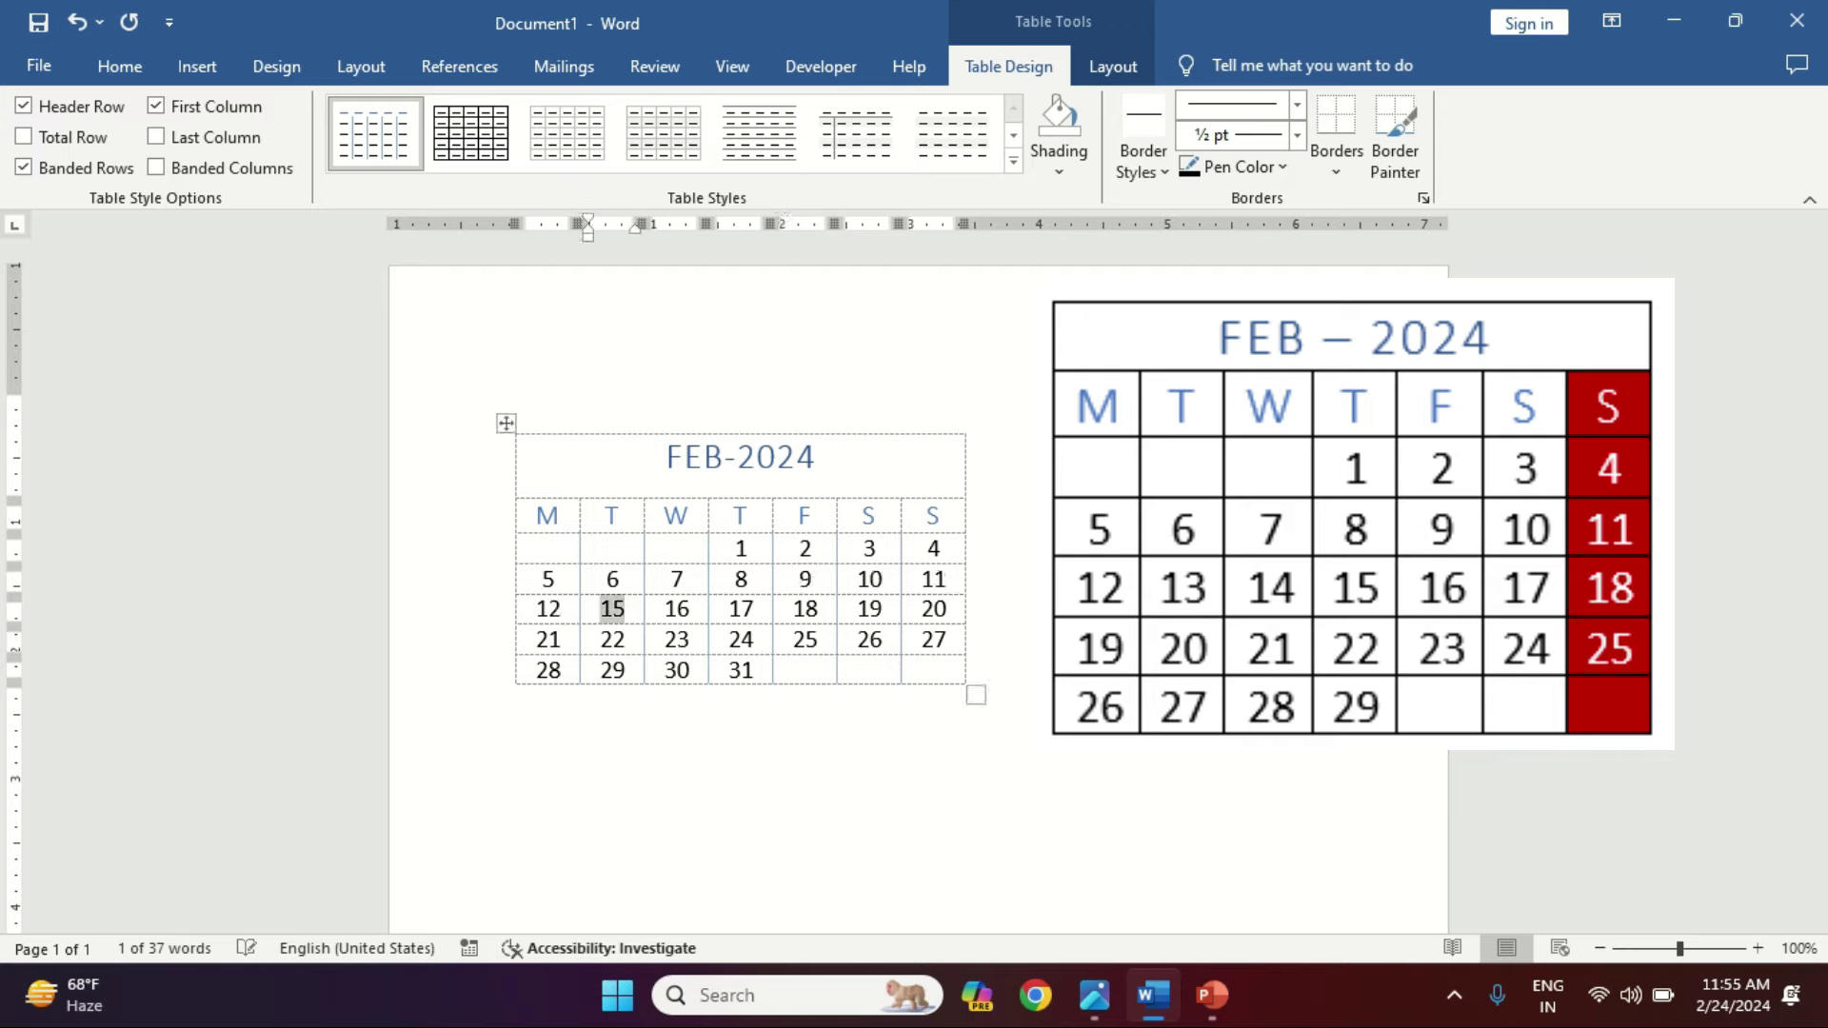
pyautogui.write('13')
pyautogui.press('Tab')
pyautogui.write('14')
pyautogui.press('Tab')
pyautogui.write('15')
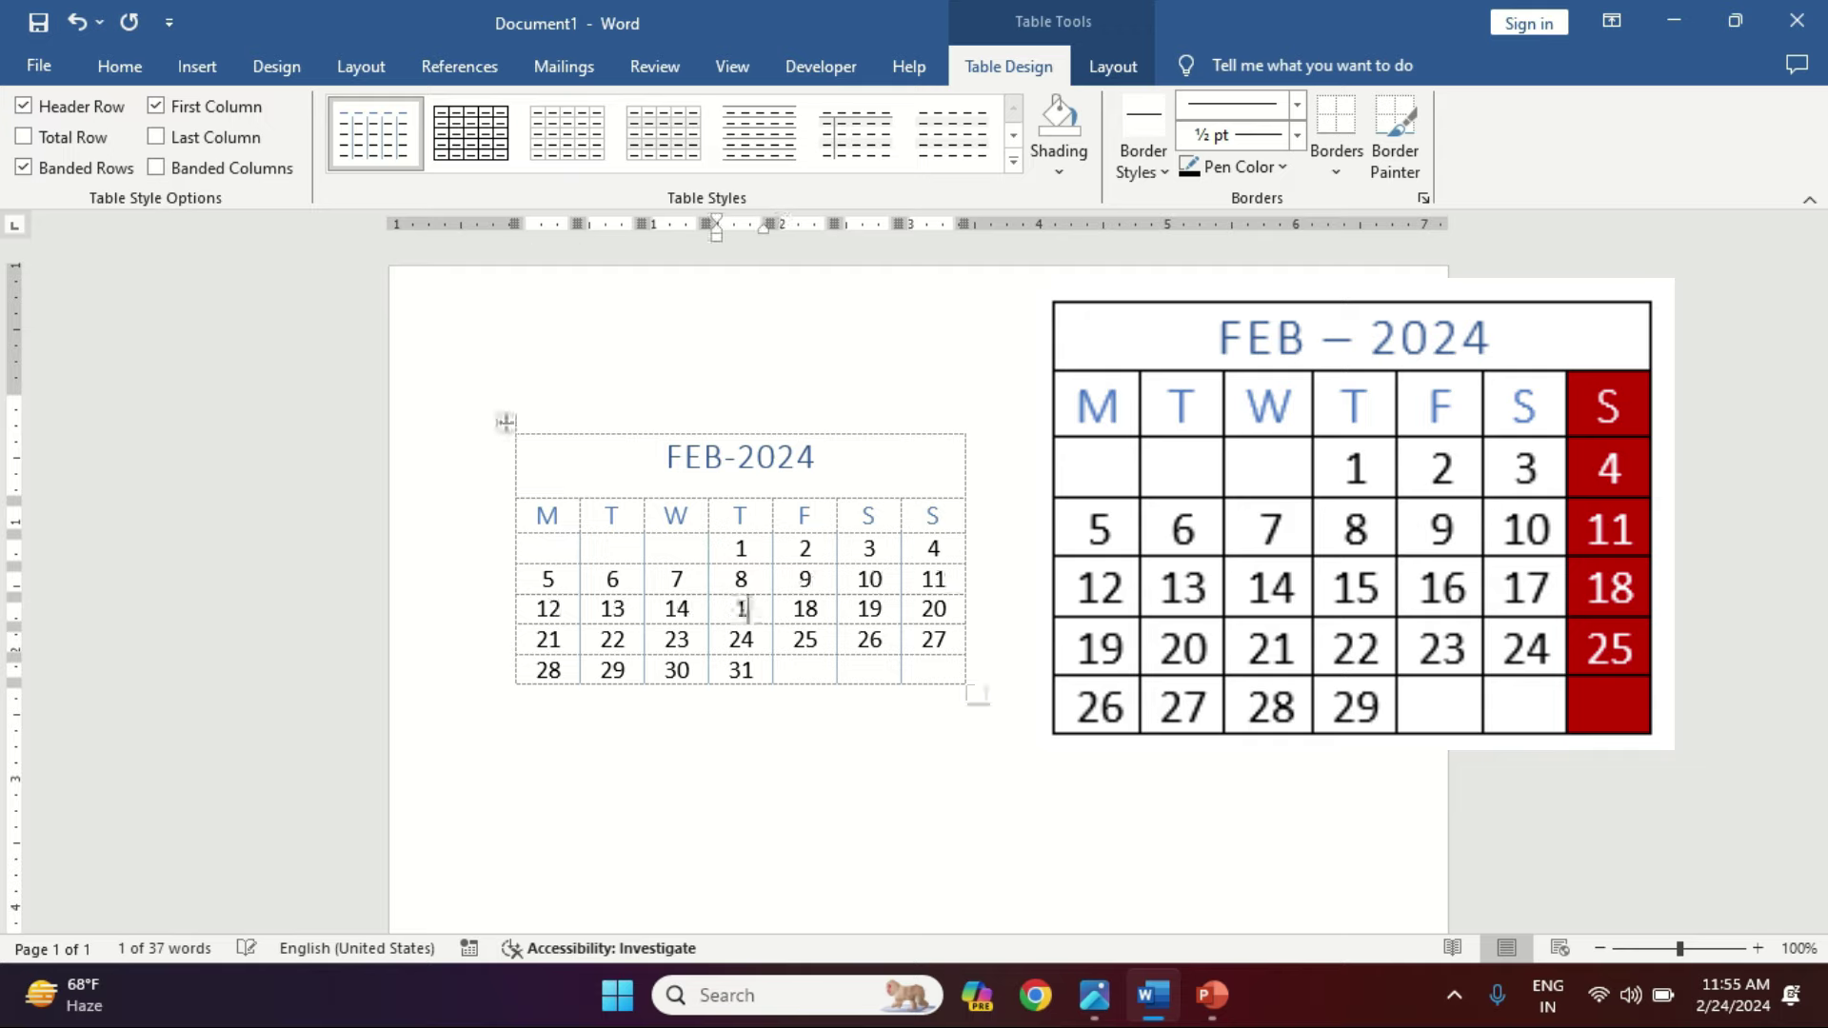
pyautogui.press('Tab')
# Step: Fill in dates 16 through 29, correcting a typo in 16, so the month ends at 29
pyautogui.write('1')
pyautogui.press('Tab')
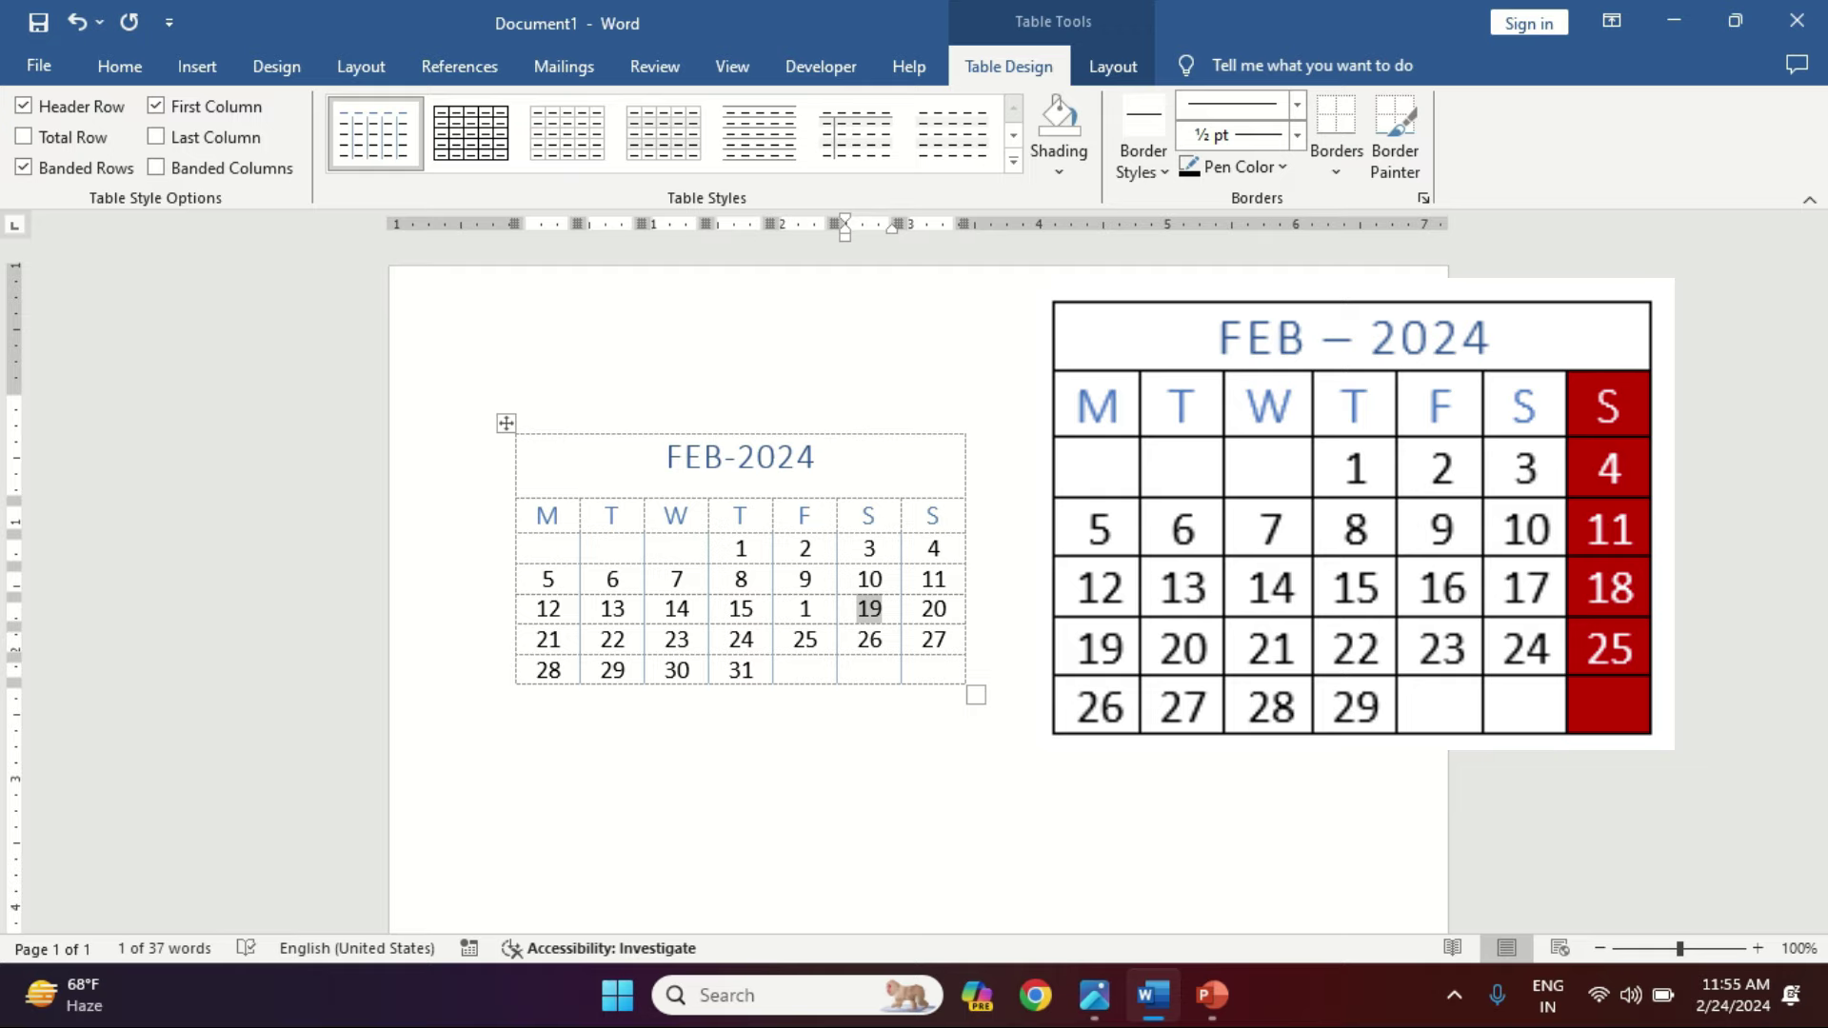
pyautogui.press('Left')
pyautogui.press('Left')
pyautogui.press('Left')
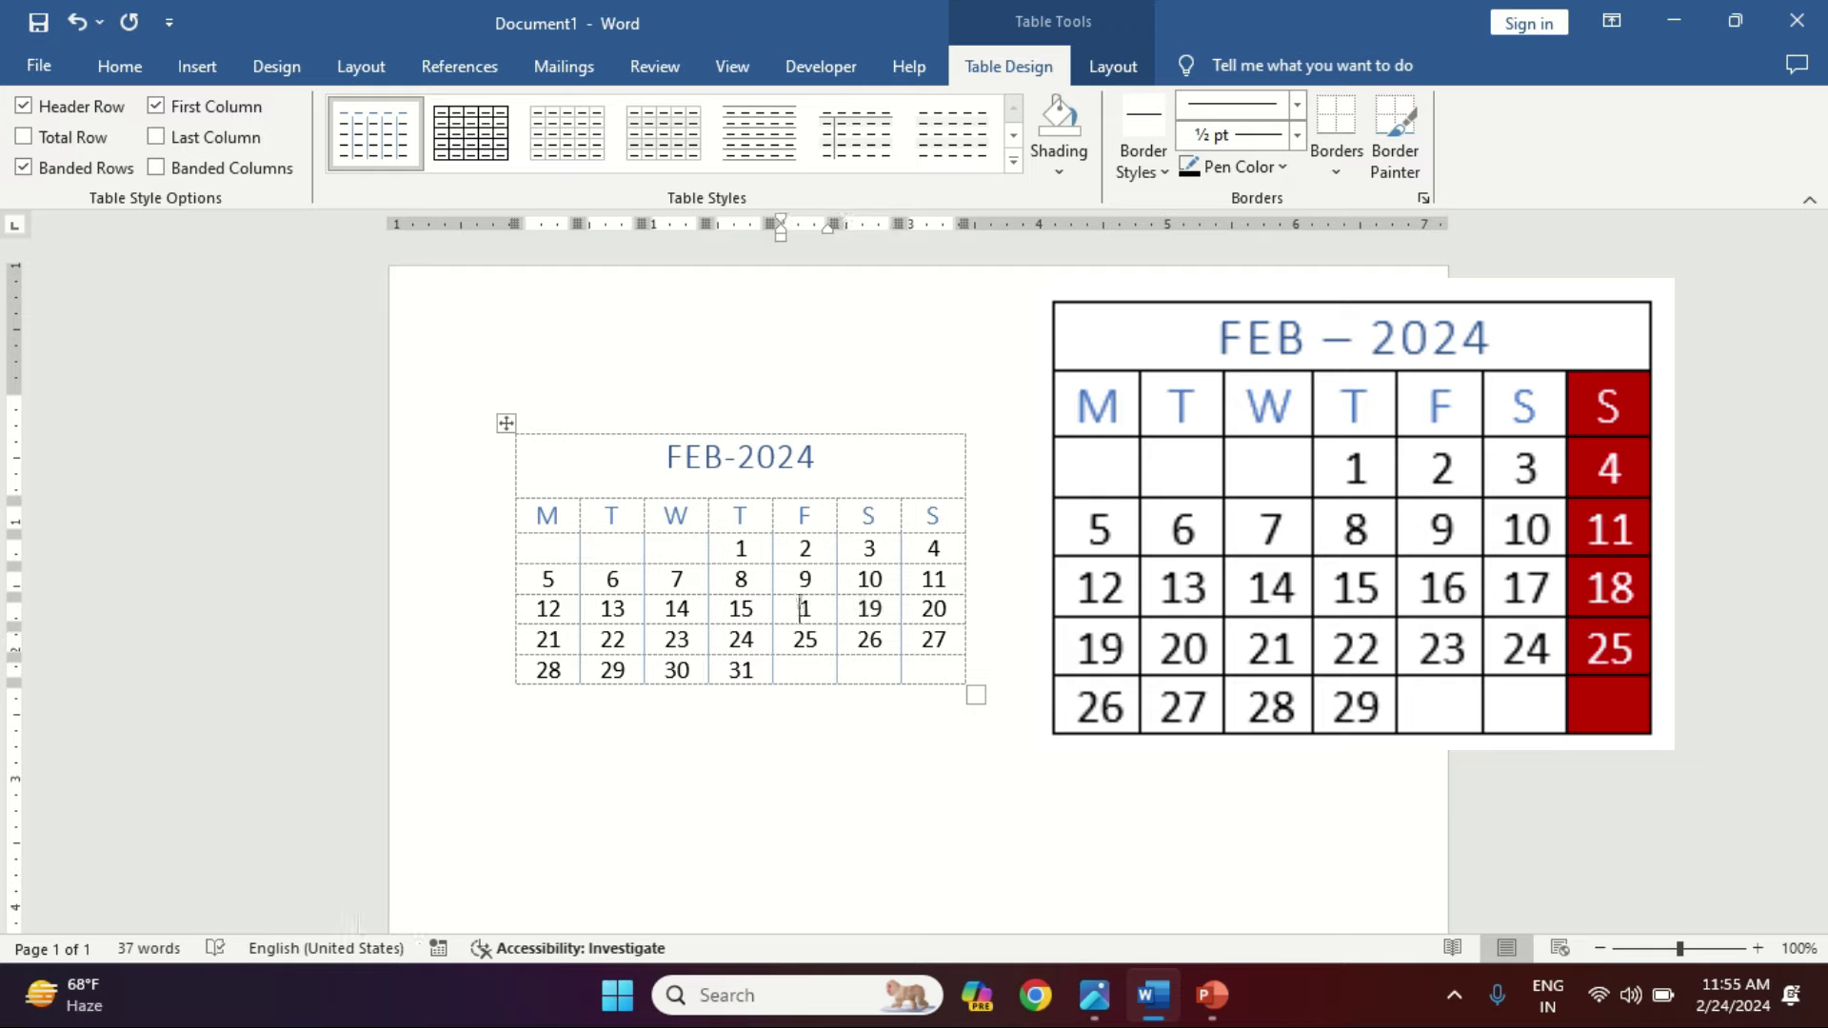
pyautogui.write('0')
pyautogui.press('BackSpace')
pyautogui.press('Right')
pyautogui.write('6')
pyautogui.press('Tab')
pyautogui.write('17')
pyautogui.press('Tab')
pyautogui.write('18')
pyautogui.press('Tab')
pyautogui.write('19')
pyautogui.press('Tab')
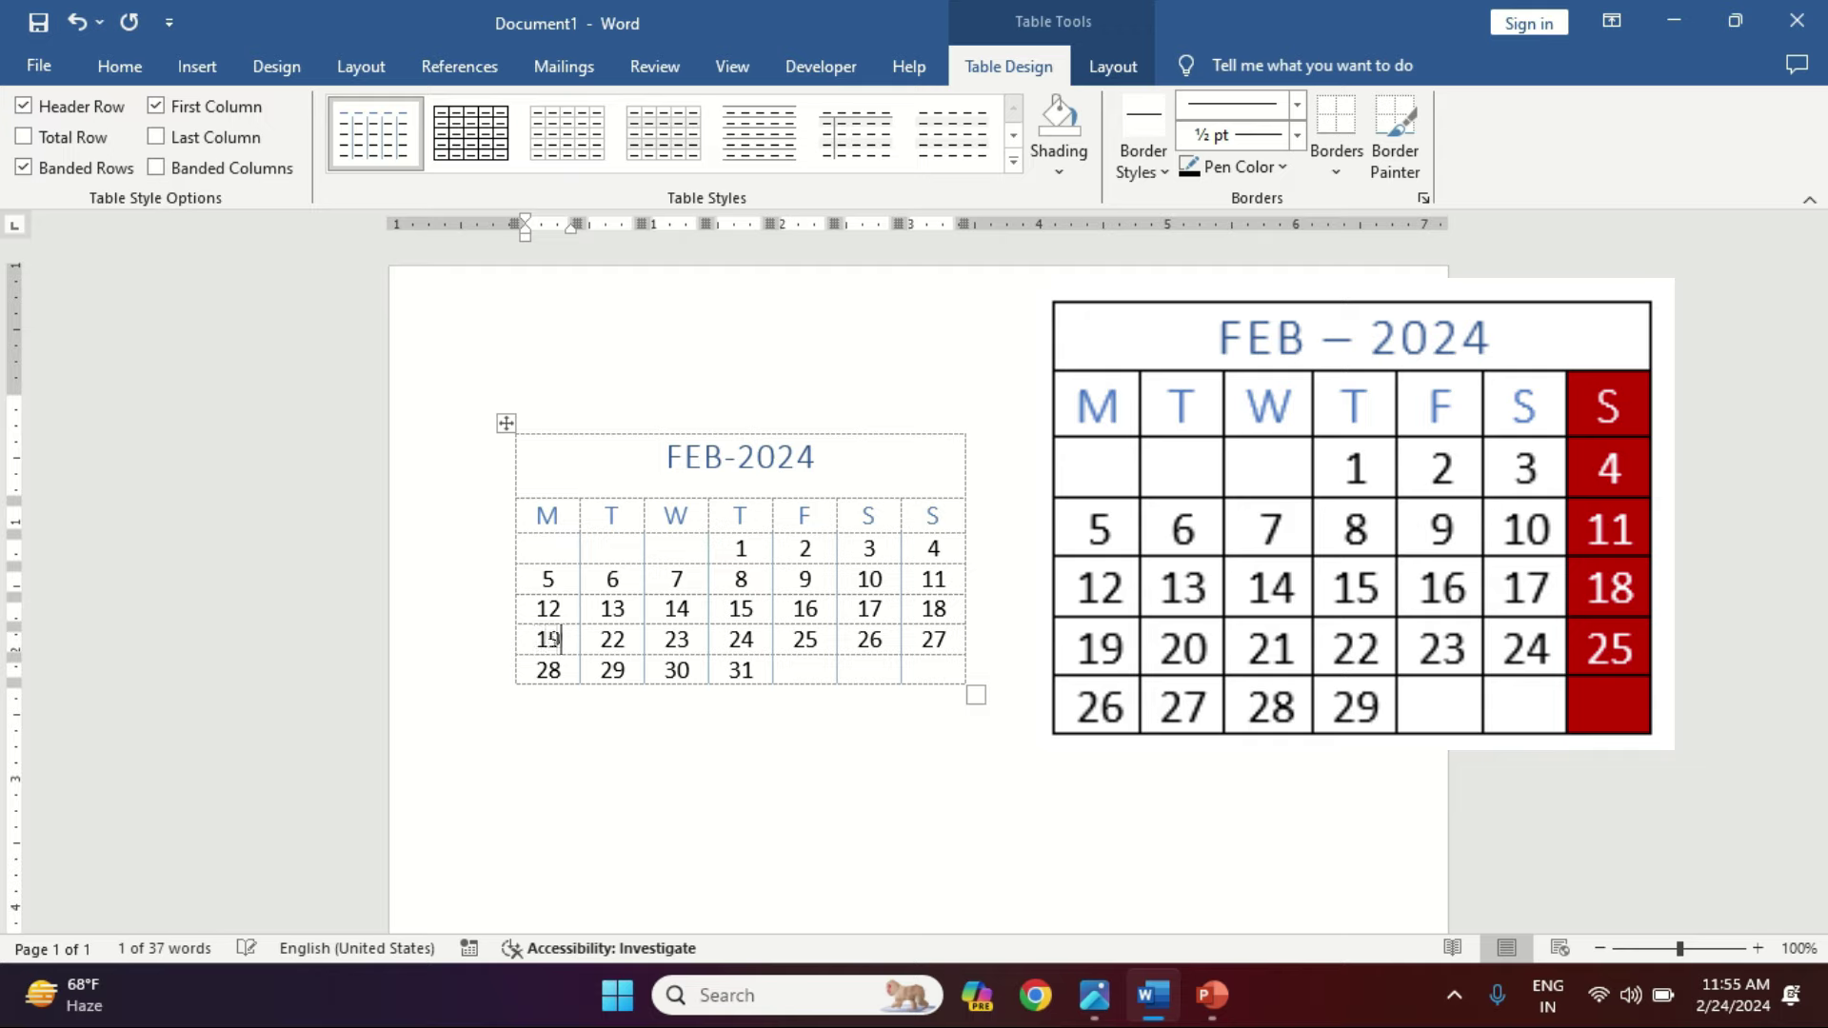
pyautogui.press('BackSpace')
pyautogui.write('20')
pyautogui.press('Tab')
pyautogui.write('21')
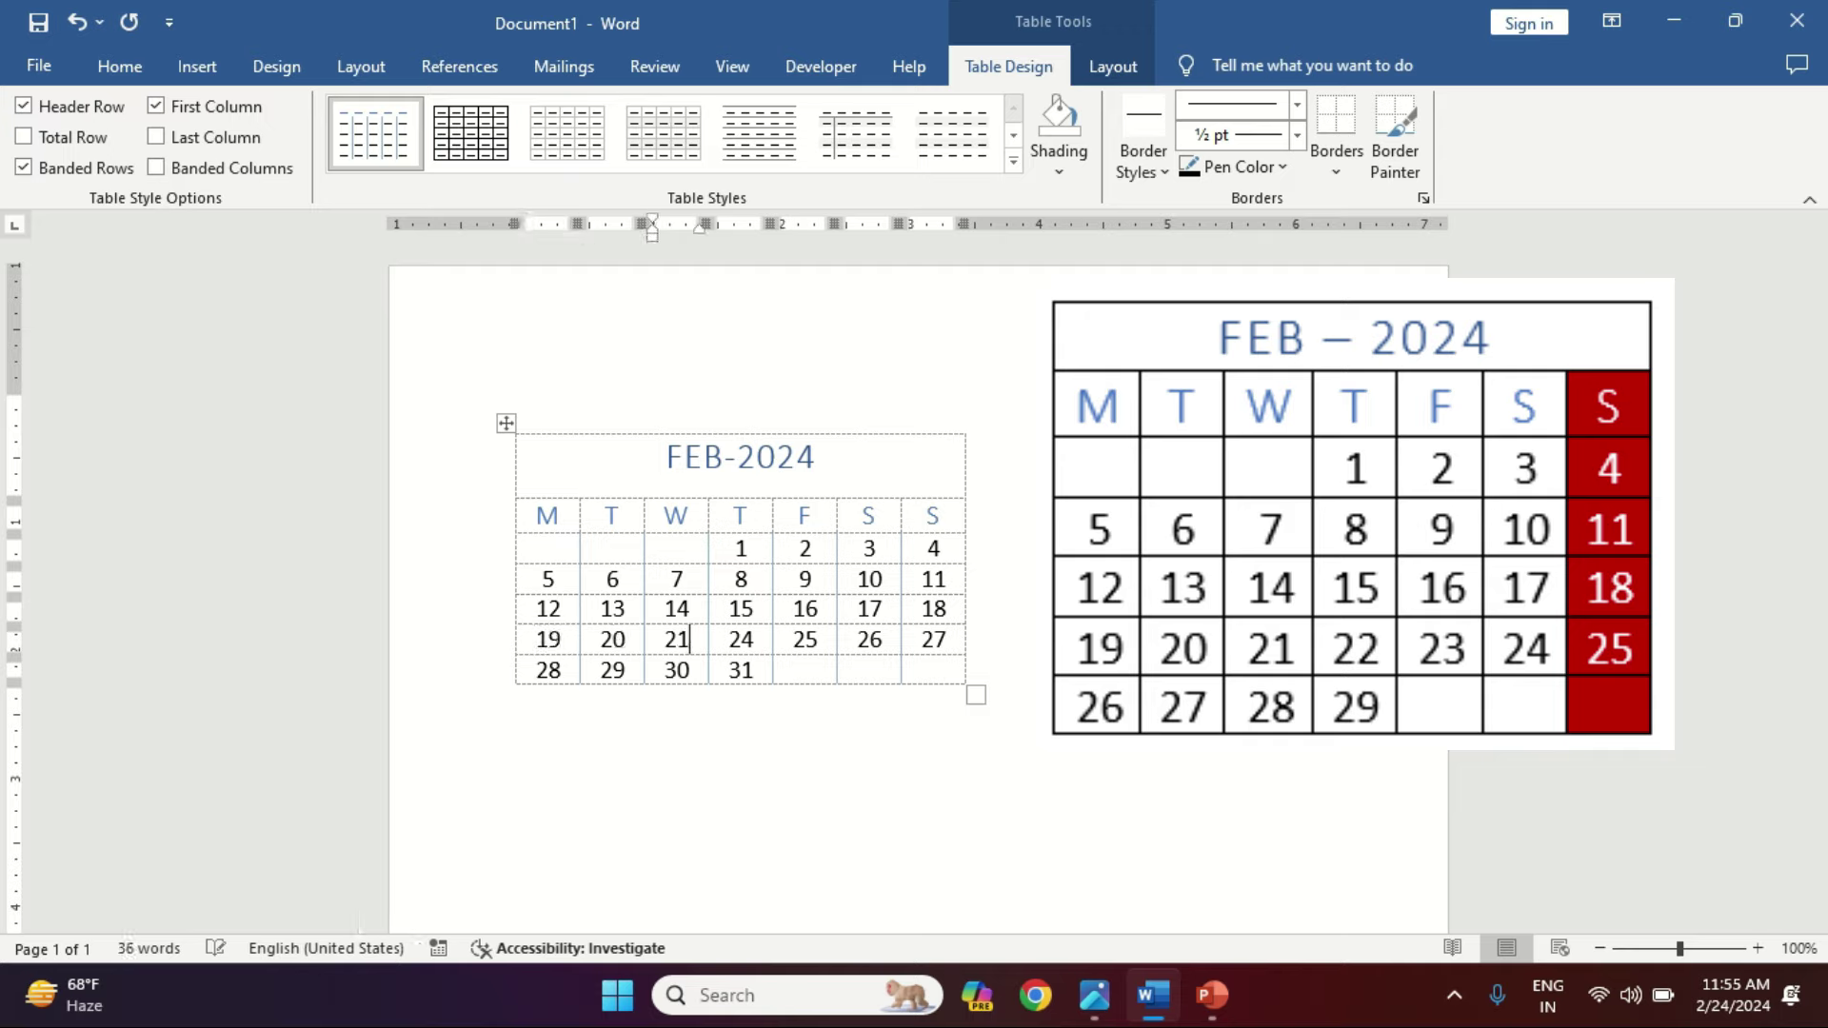
pyautogui.press('Tab')
pyautogui.write('22')
pyautogui.press('Tab')
pyautogui.write('23')
pyautogui.press('Tab')
pyautogui.write('24')
pyautogui.press('Tab')
pyautogui.write('25')
pyautogui.press('Tab')
pyautogui.write('2')
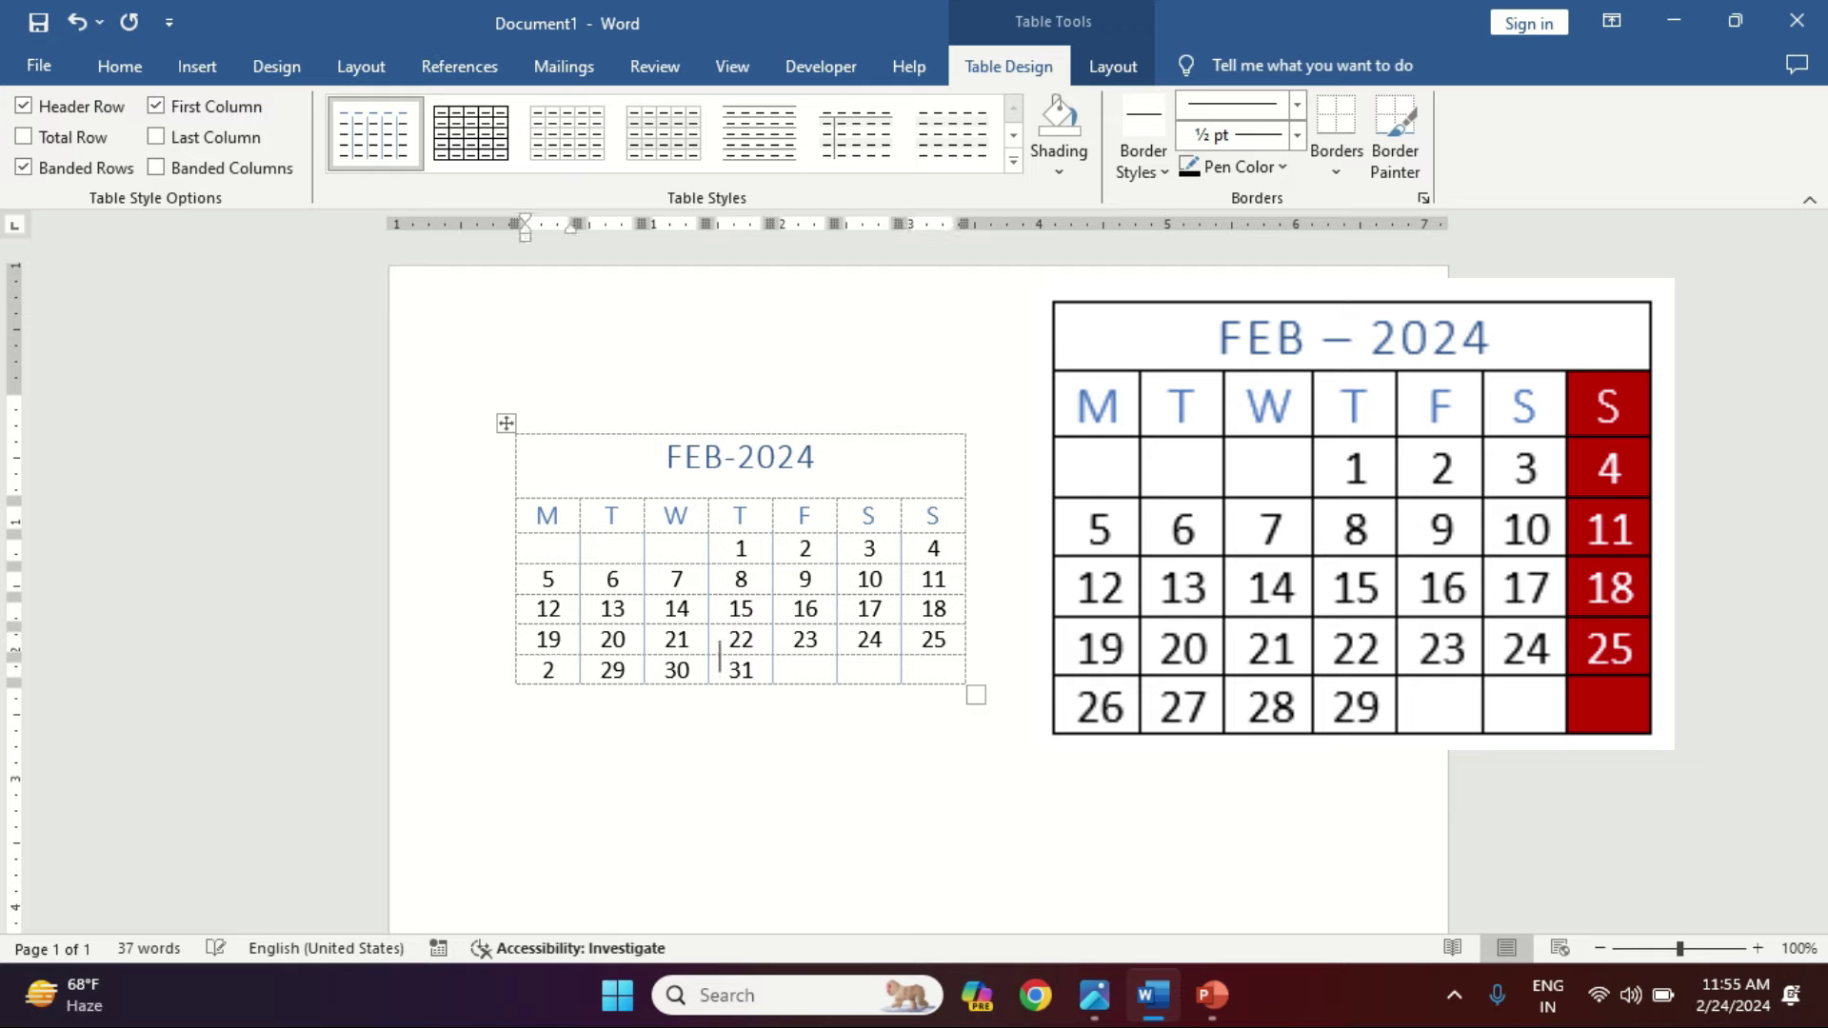
pyautogui.write('6')
pyautogui.press('Tab')
pyautogui.write('27')
pyautogui.press('Tab')
pyautogui.write('2')
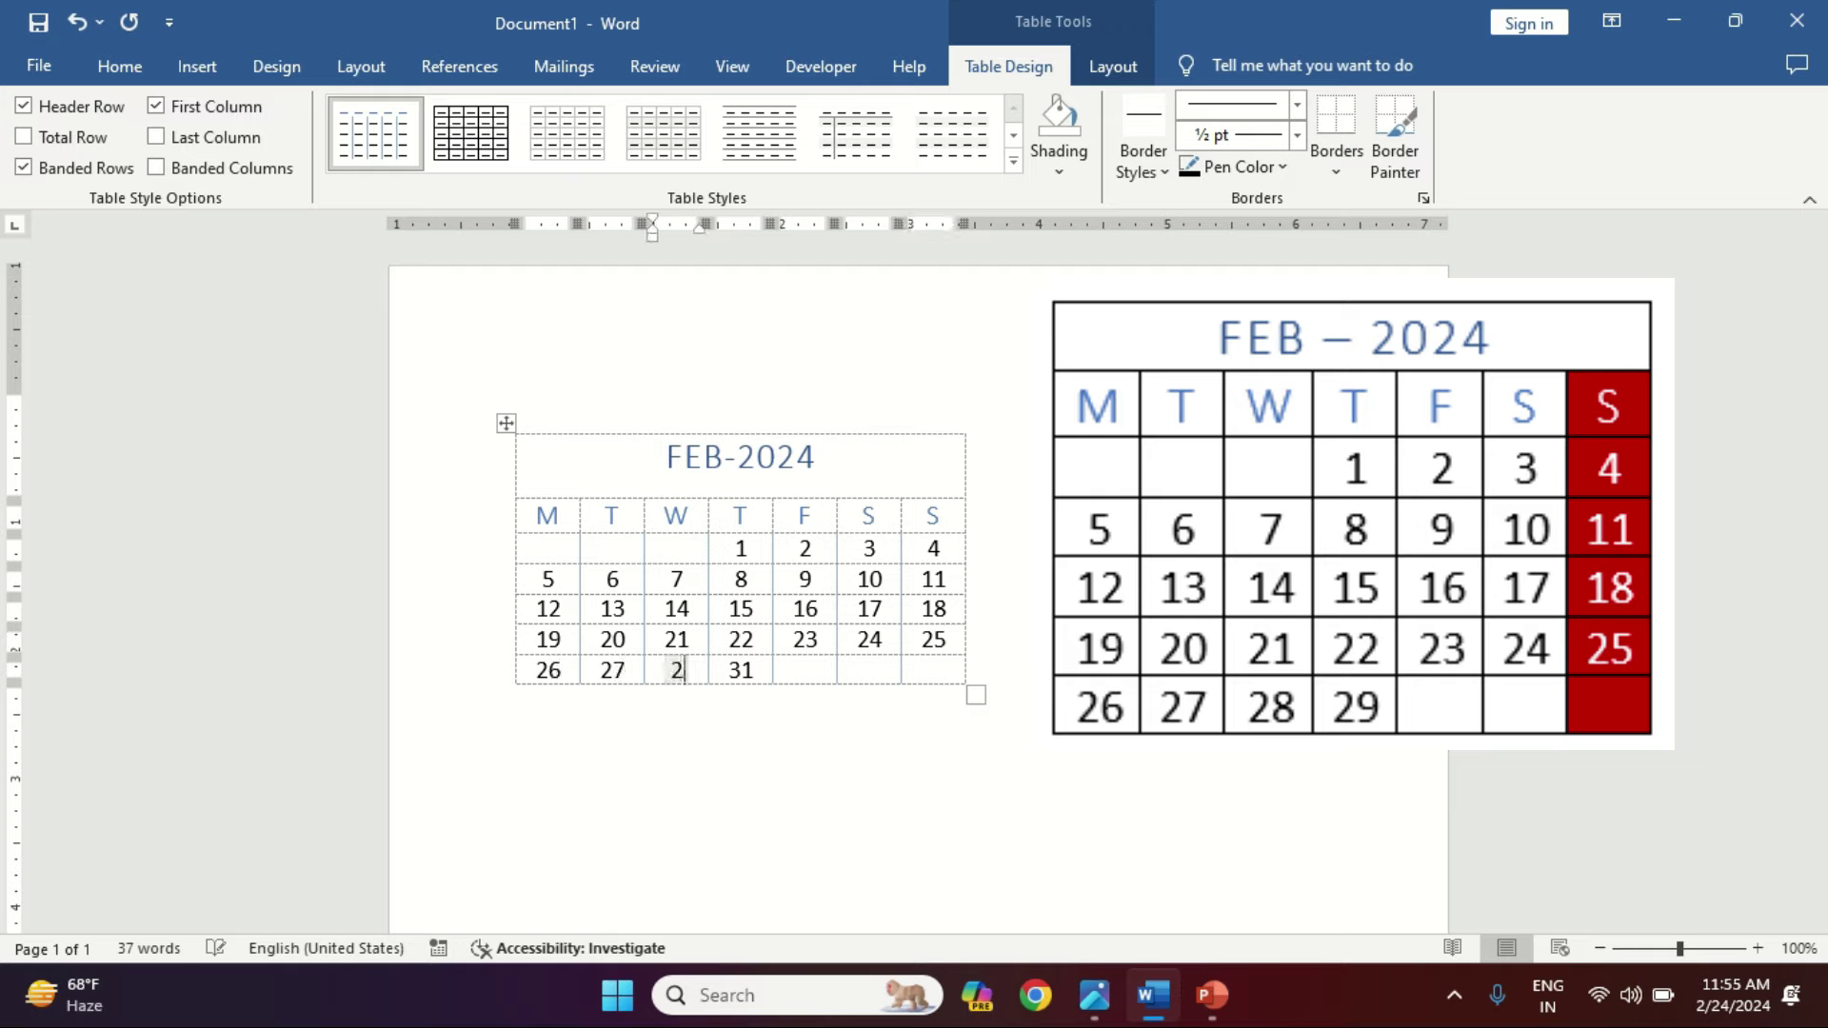
pyautogui.write('8')
pyautogui.press('Tab')
pyautogui.write('29')
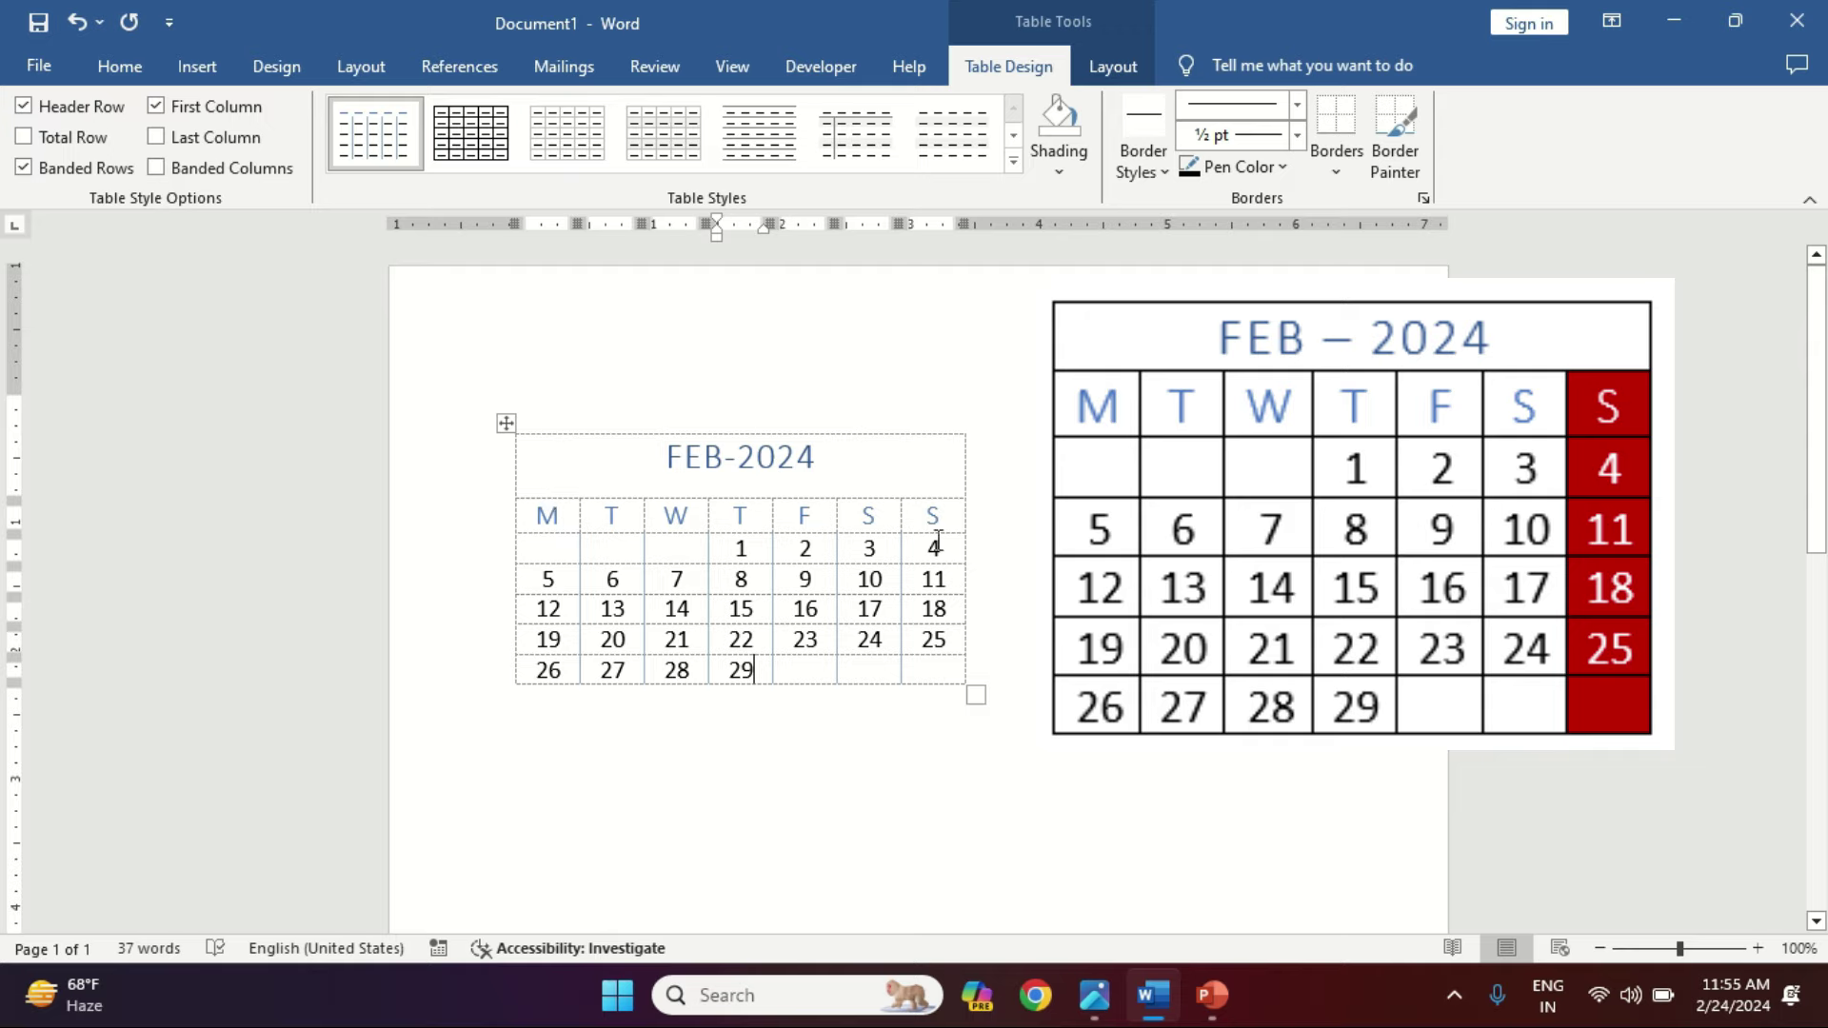
# Step: Shade the Sunday column red and make its dates white
pyautogui.moveTo(937, 531); pyautogui.dragTo(947, 675)
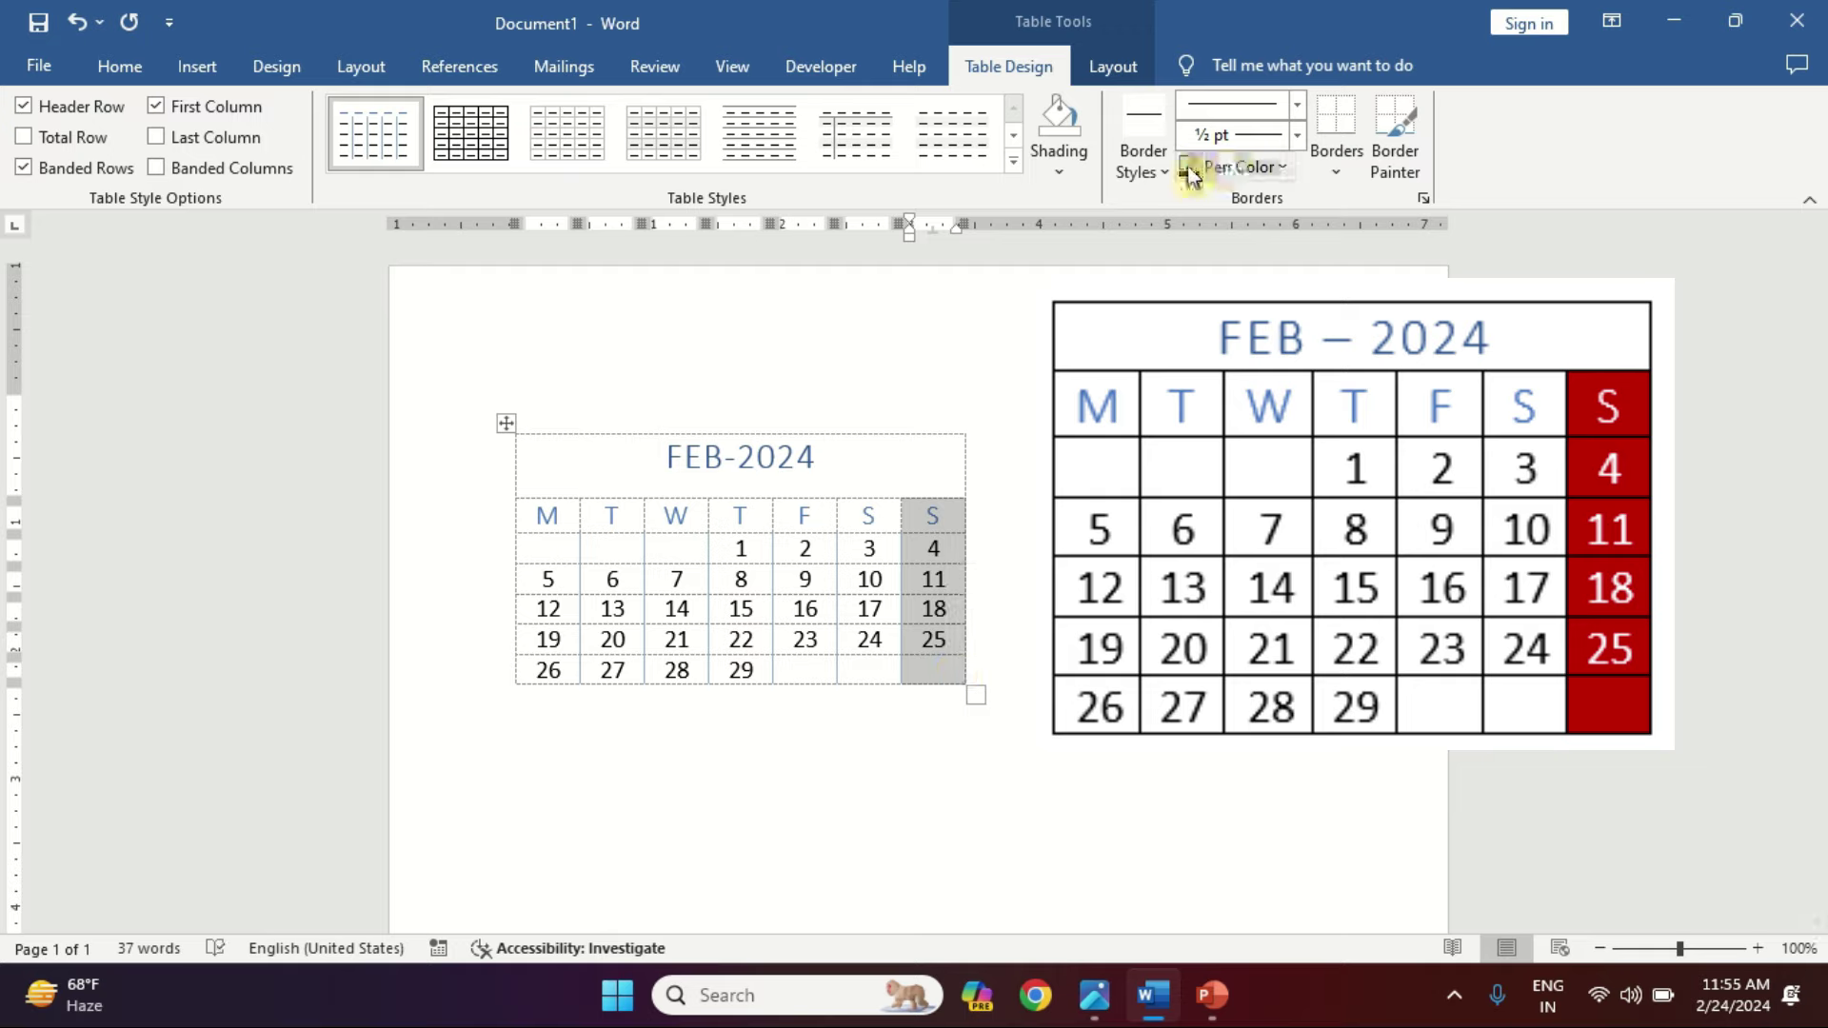
pyautogui.click(1055, 160)
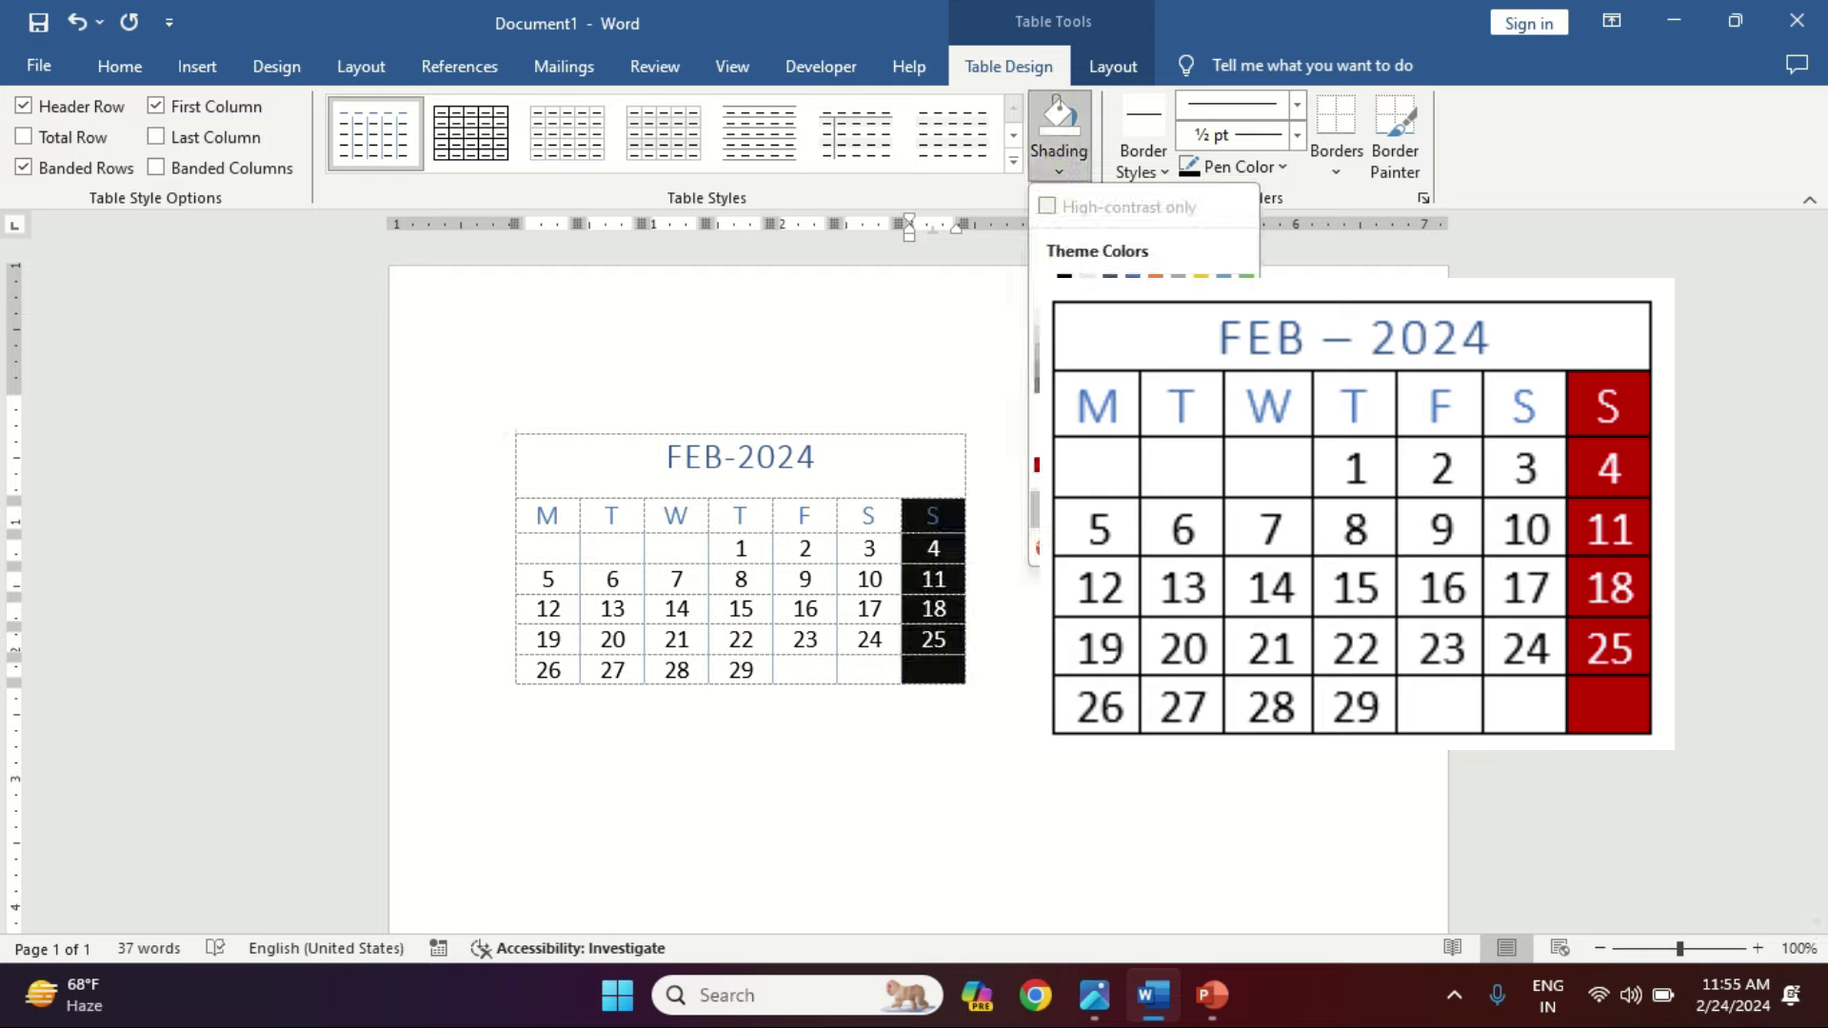
pyautogui.click(1064, 464)
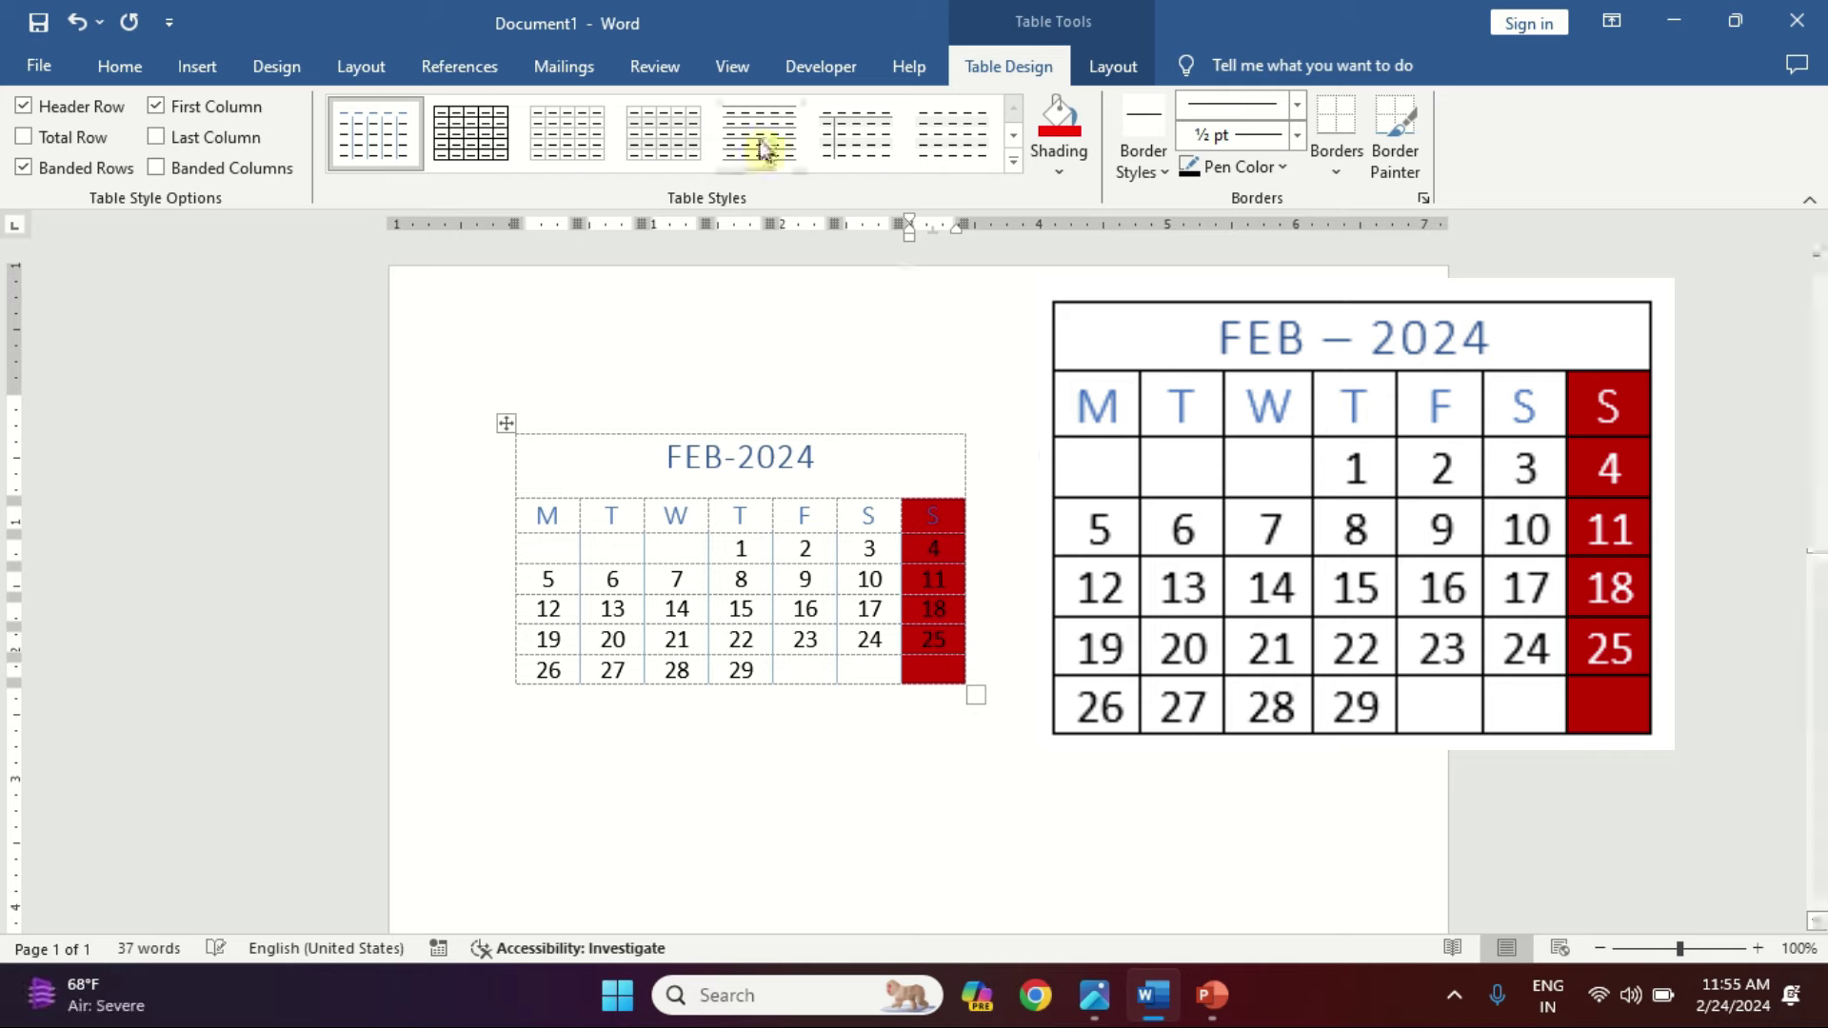
pyautogui.click(150, 78)
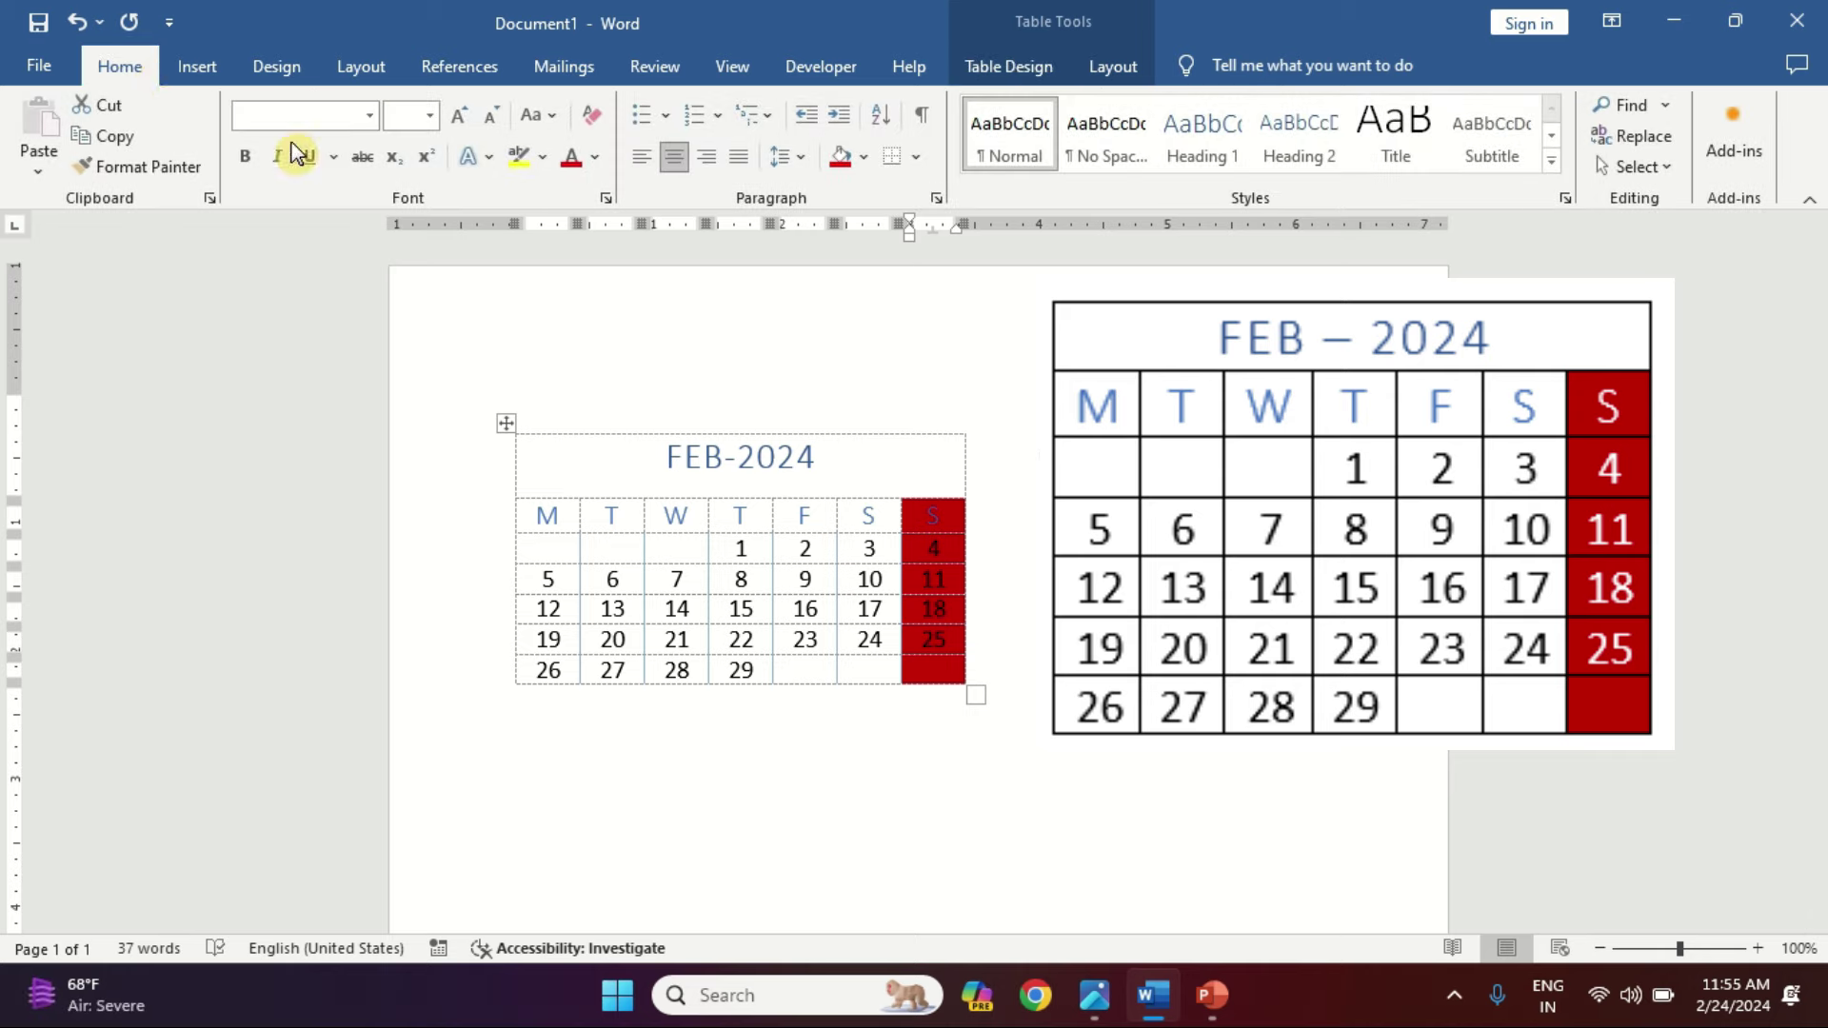
pyautogui.click(596, 156)
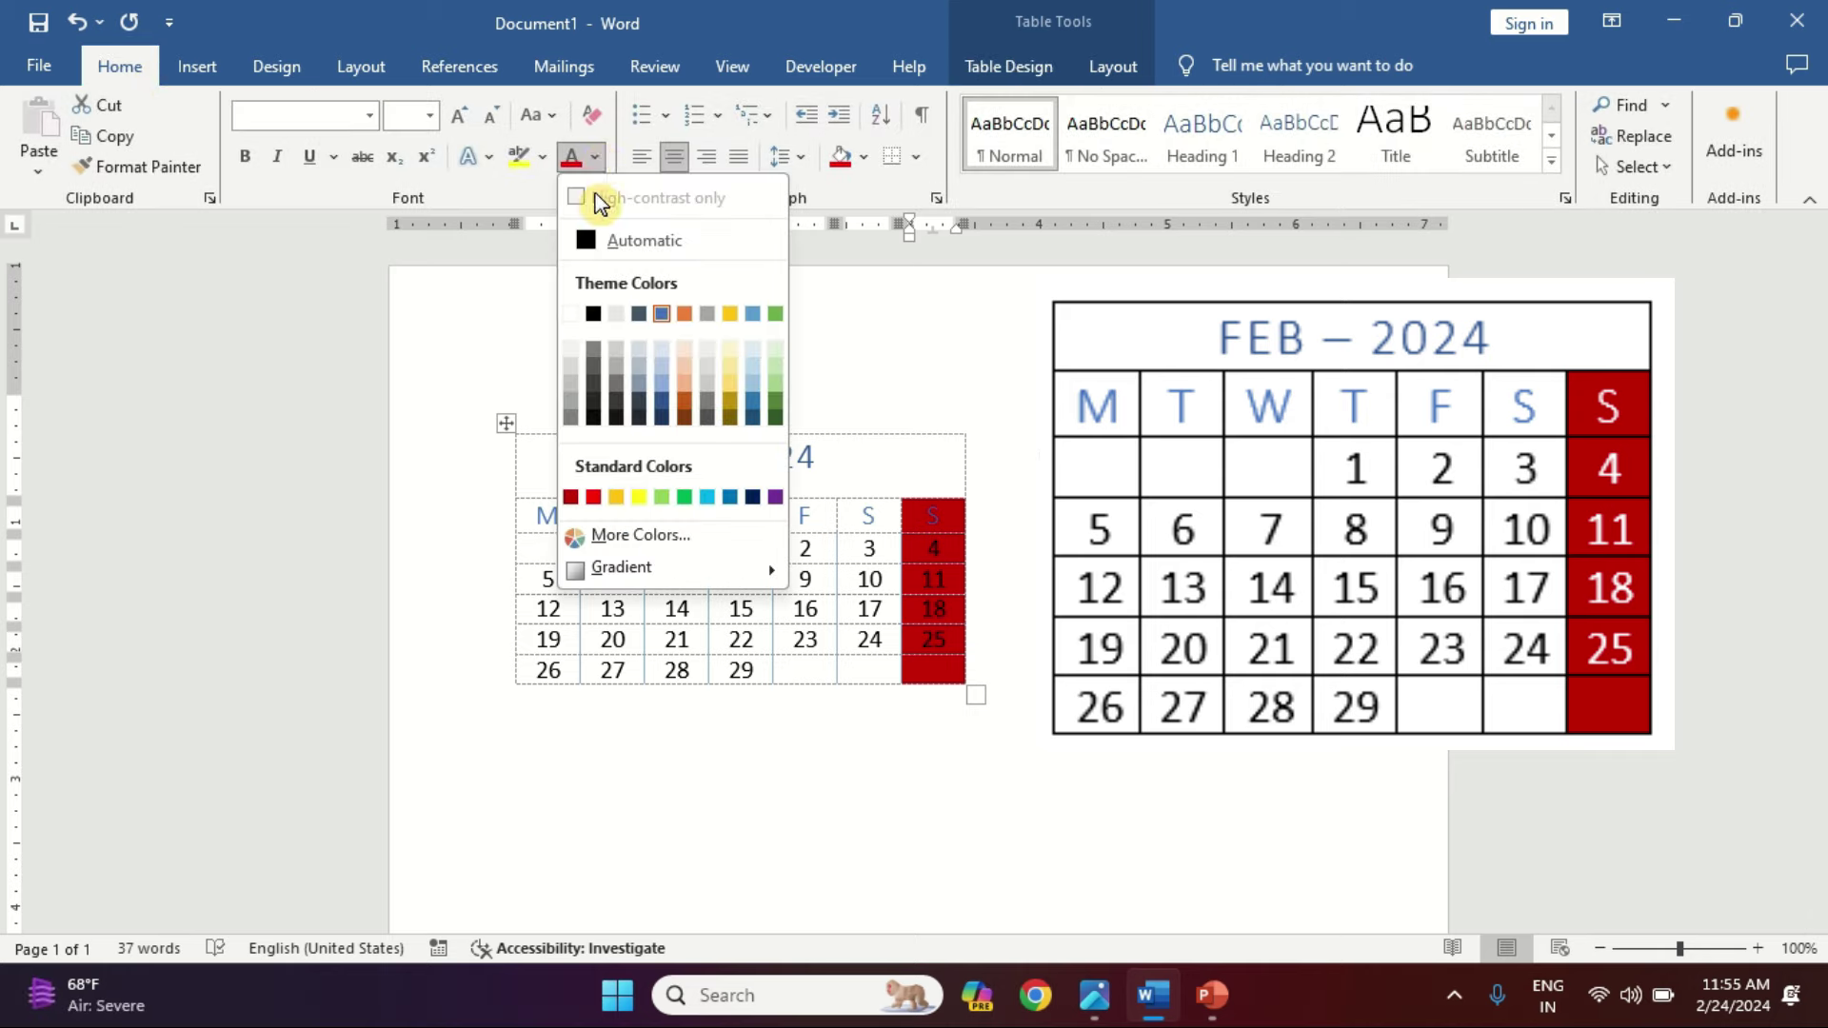
pyautogui.click(575, 315)
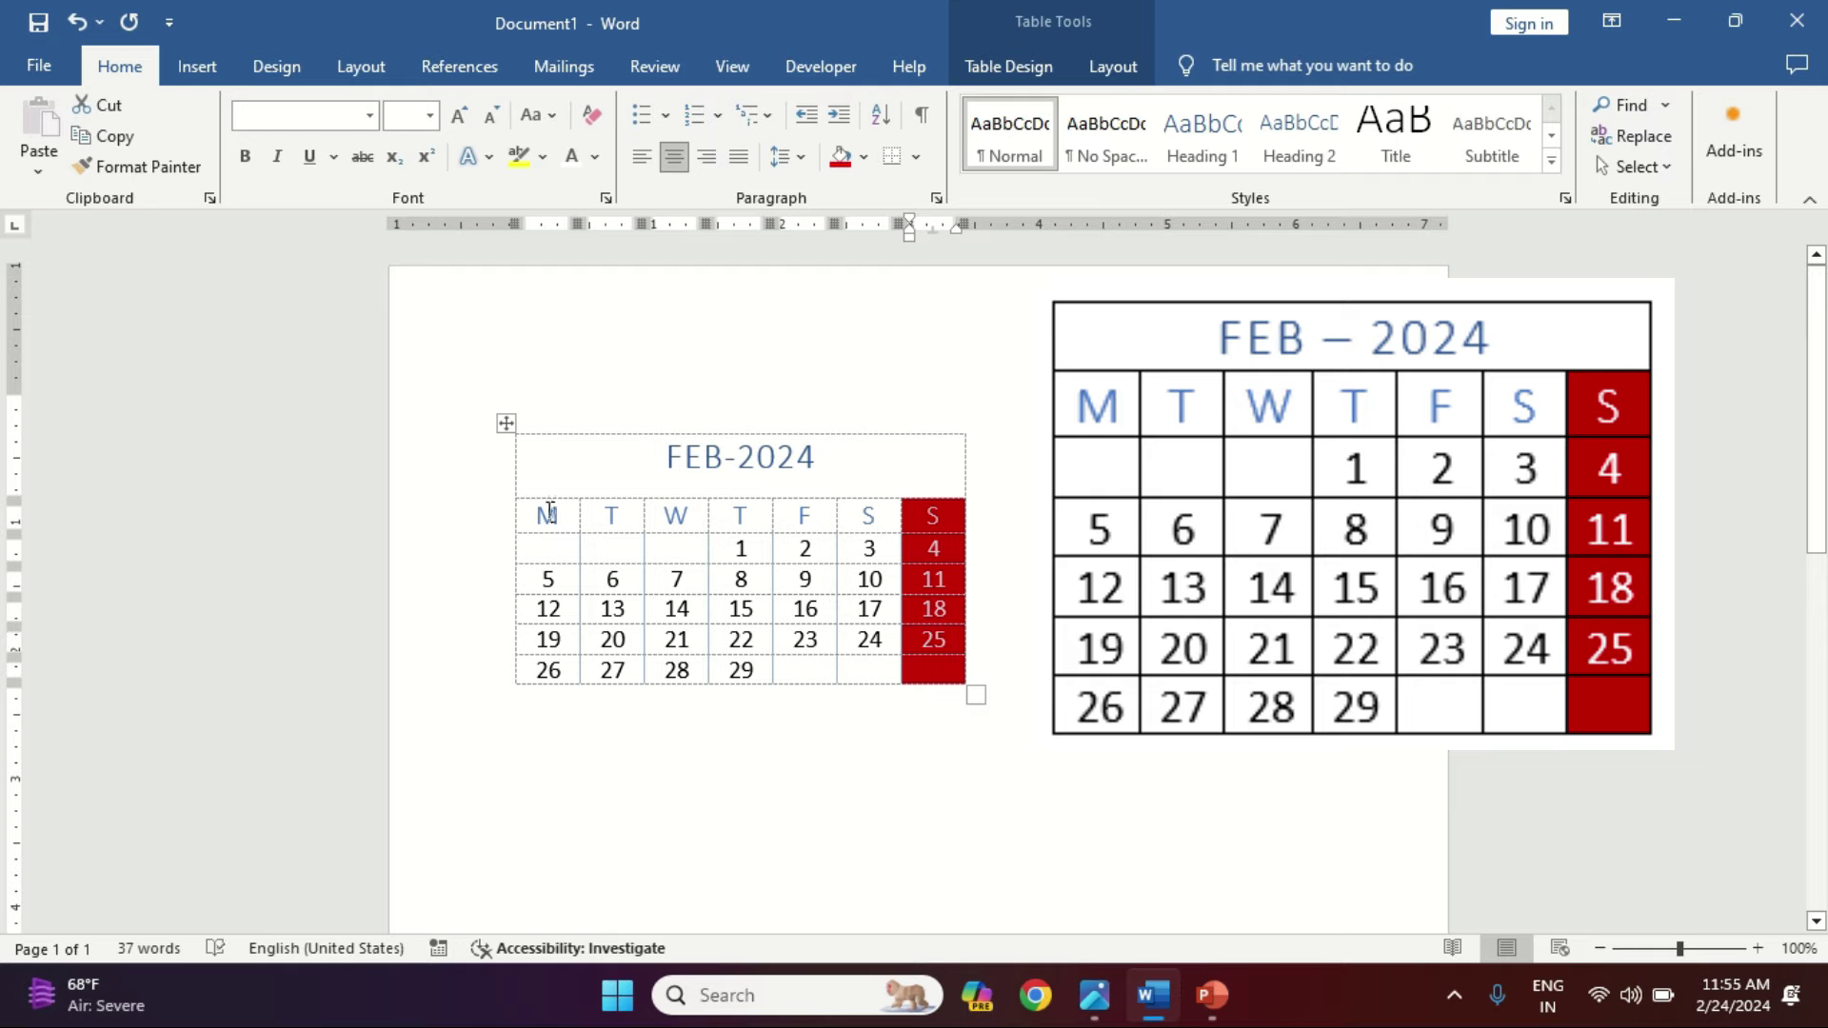
# Step: Make the M–S weekday header letters bold
pyautogui.click(550, 512)
pyautogui.hotkey('shift', 'Right')
pyautogui.hotkey('shift', 'Right')
pyautogui.hotkey('shift', 'Right')
pyautogui.hotkey('shift', 'Right')
pyautogui.hotkey('shift', 'Right')
pyautogui.hotkey('shift', 'Right')
pyautogui.hotkey('shift', 'Right')
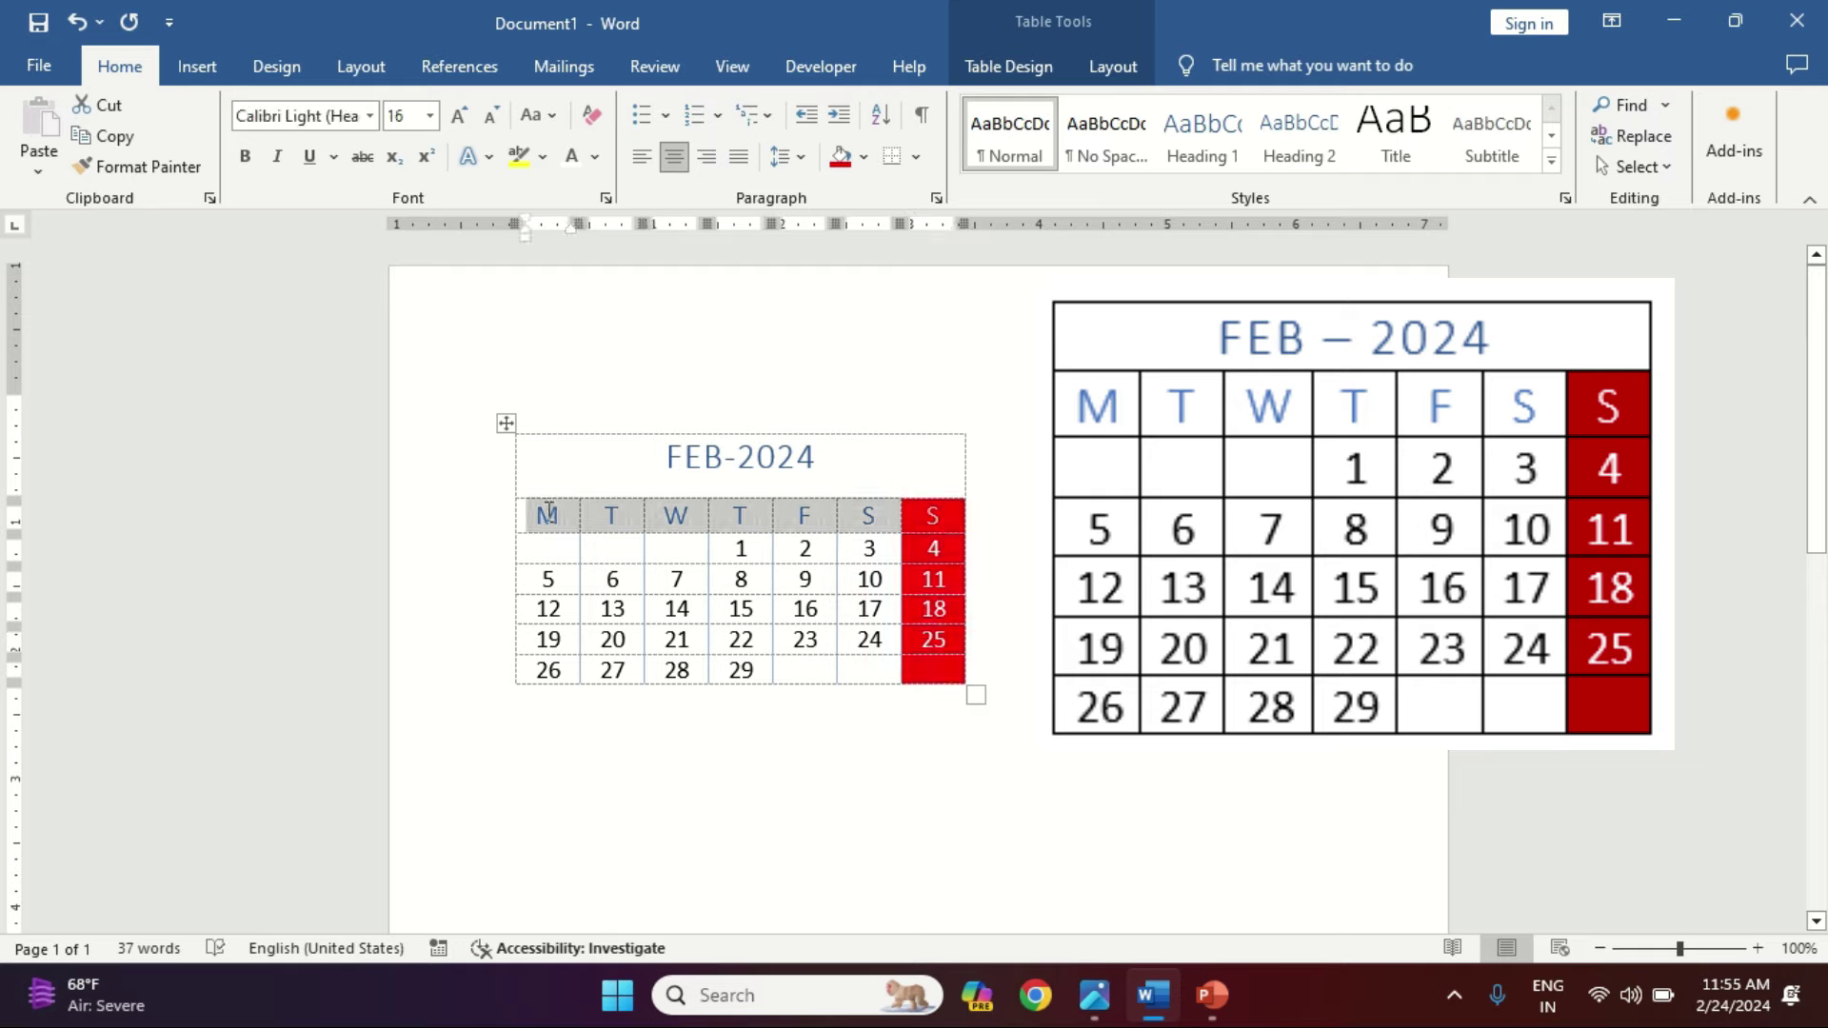
pyautogui.hotkey('shift', 'Right')
pyautogui.hotkey('ctrl', 'b')
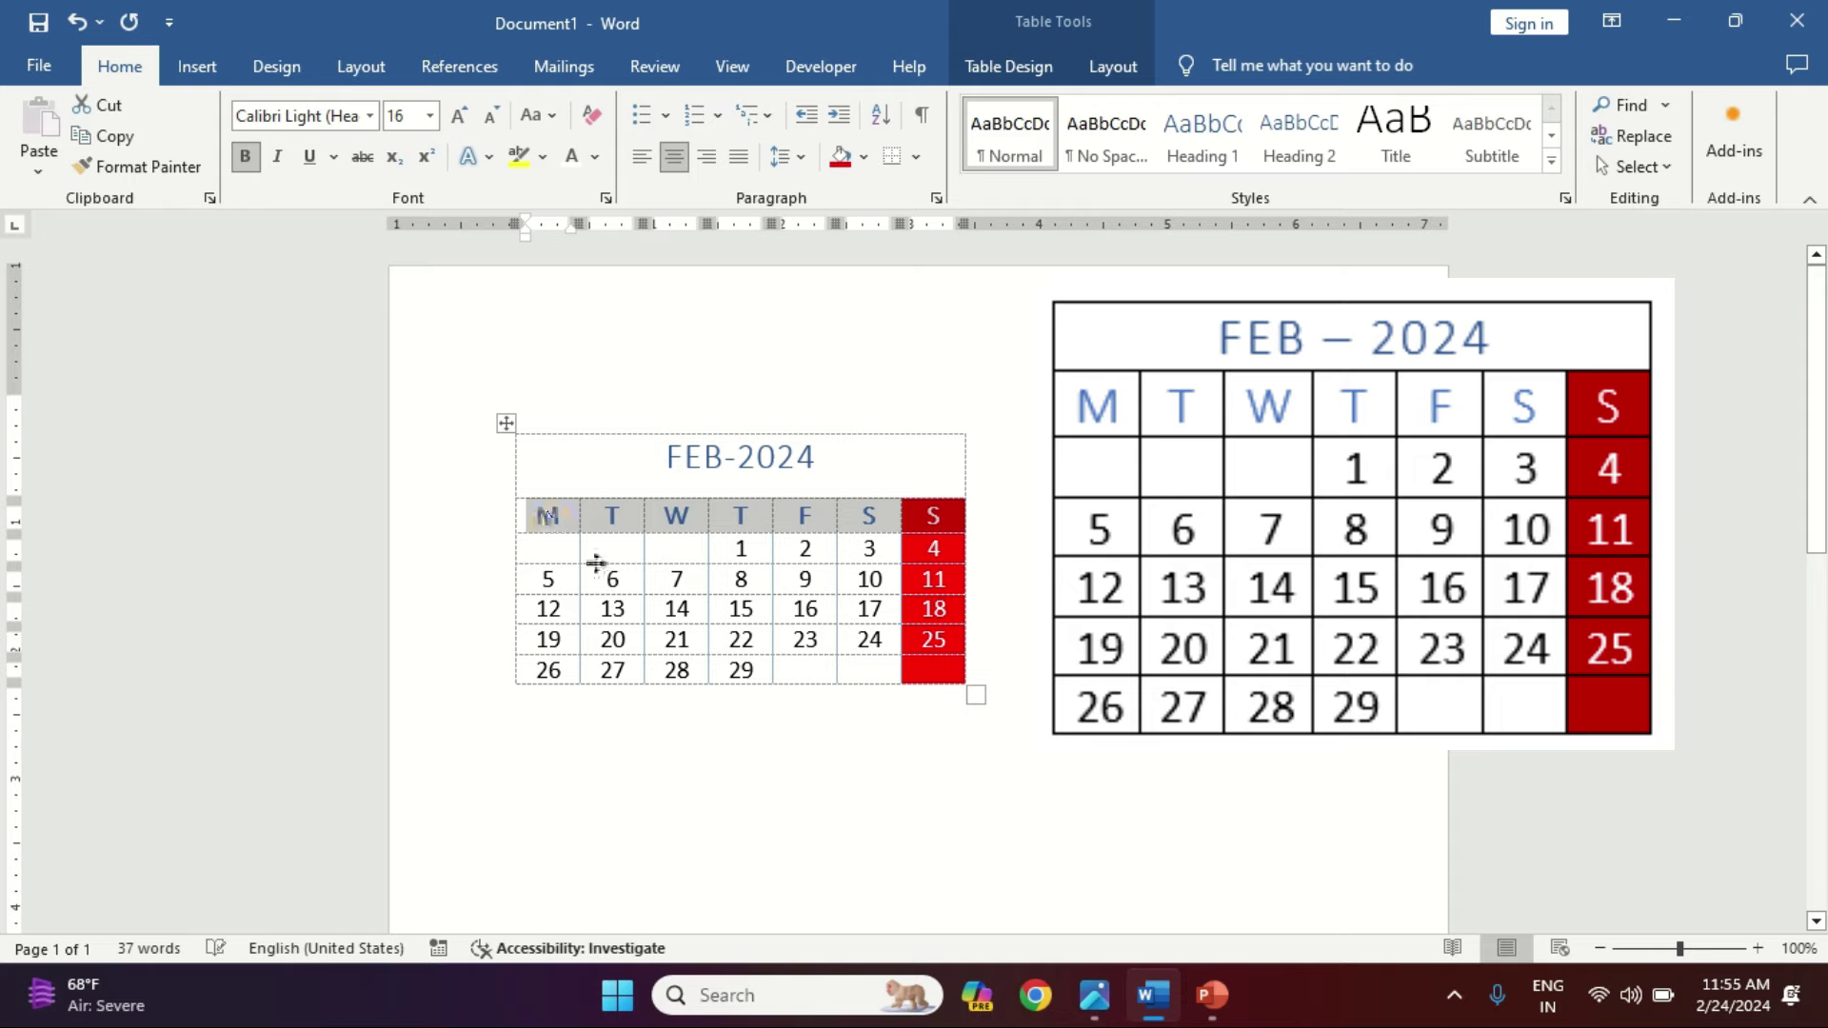
pyautogui.click(624, 610)
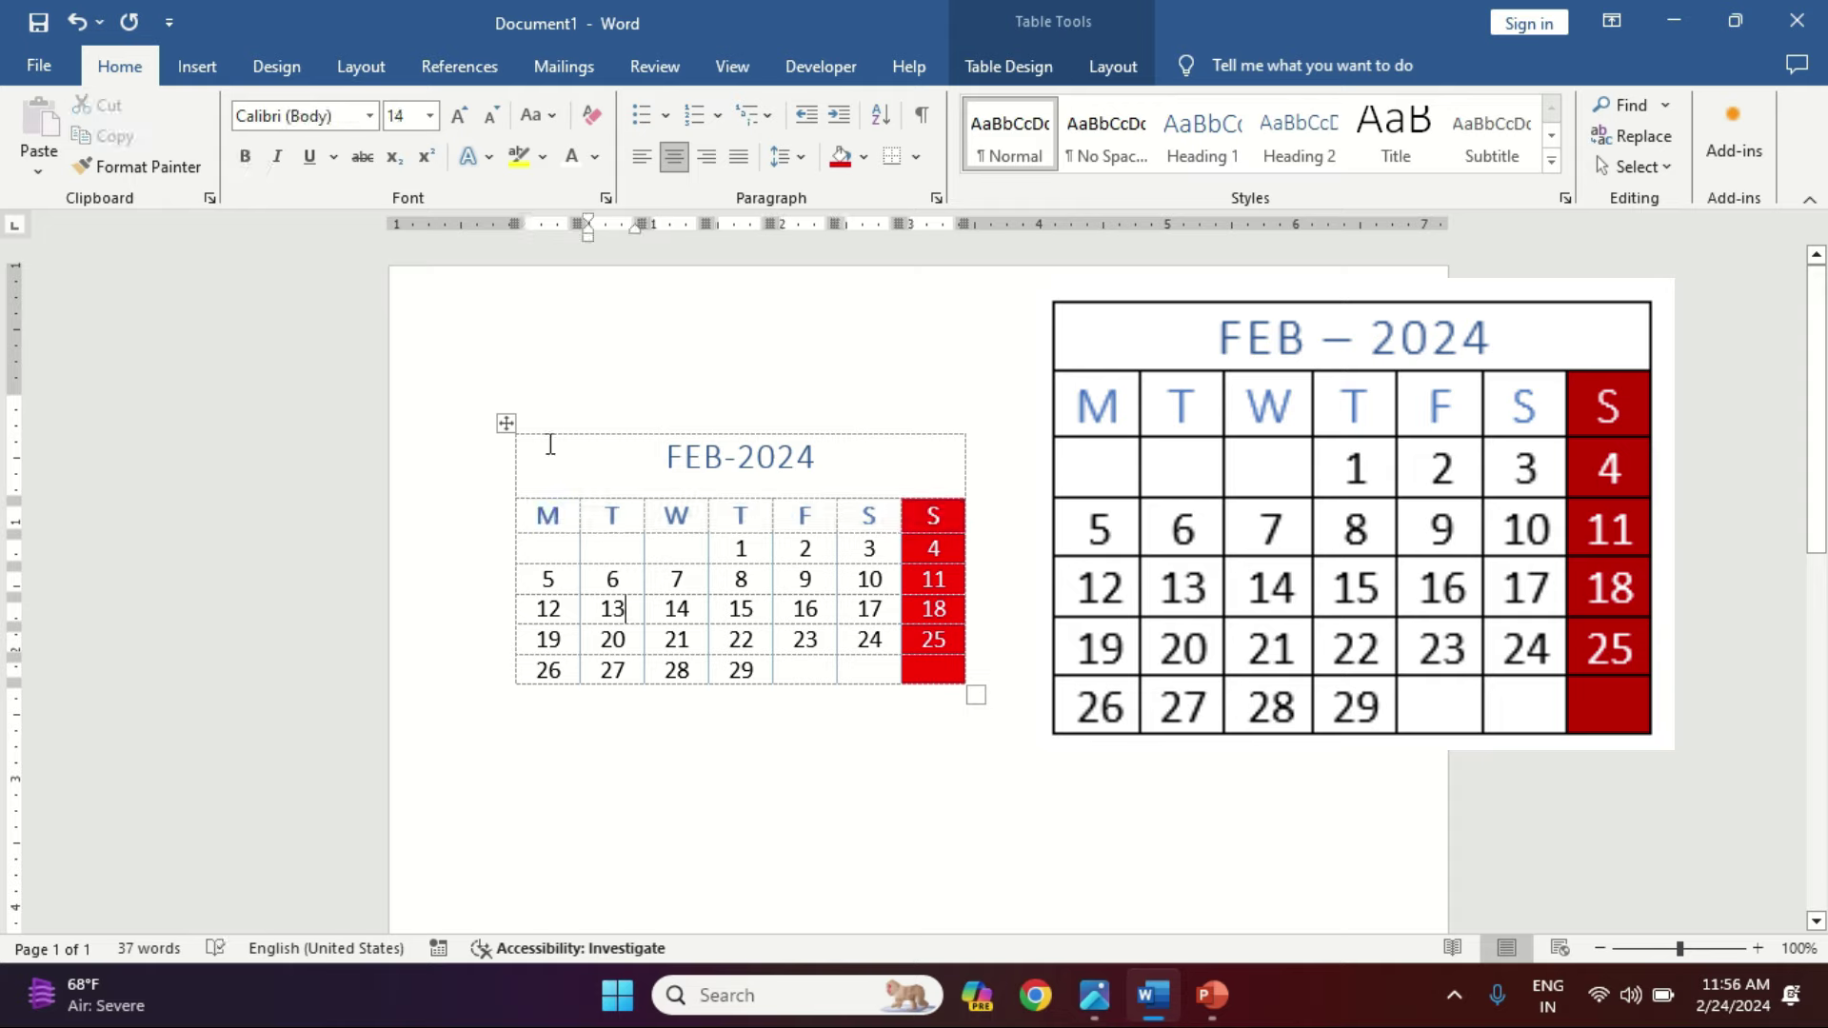
# Step: AutoFit the calendar table's columns to their contents
pyautogui.click(506, 420)
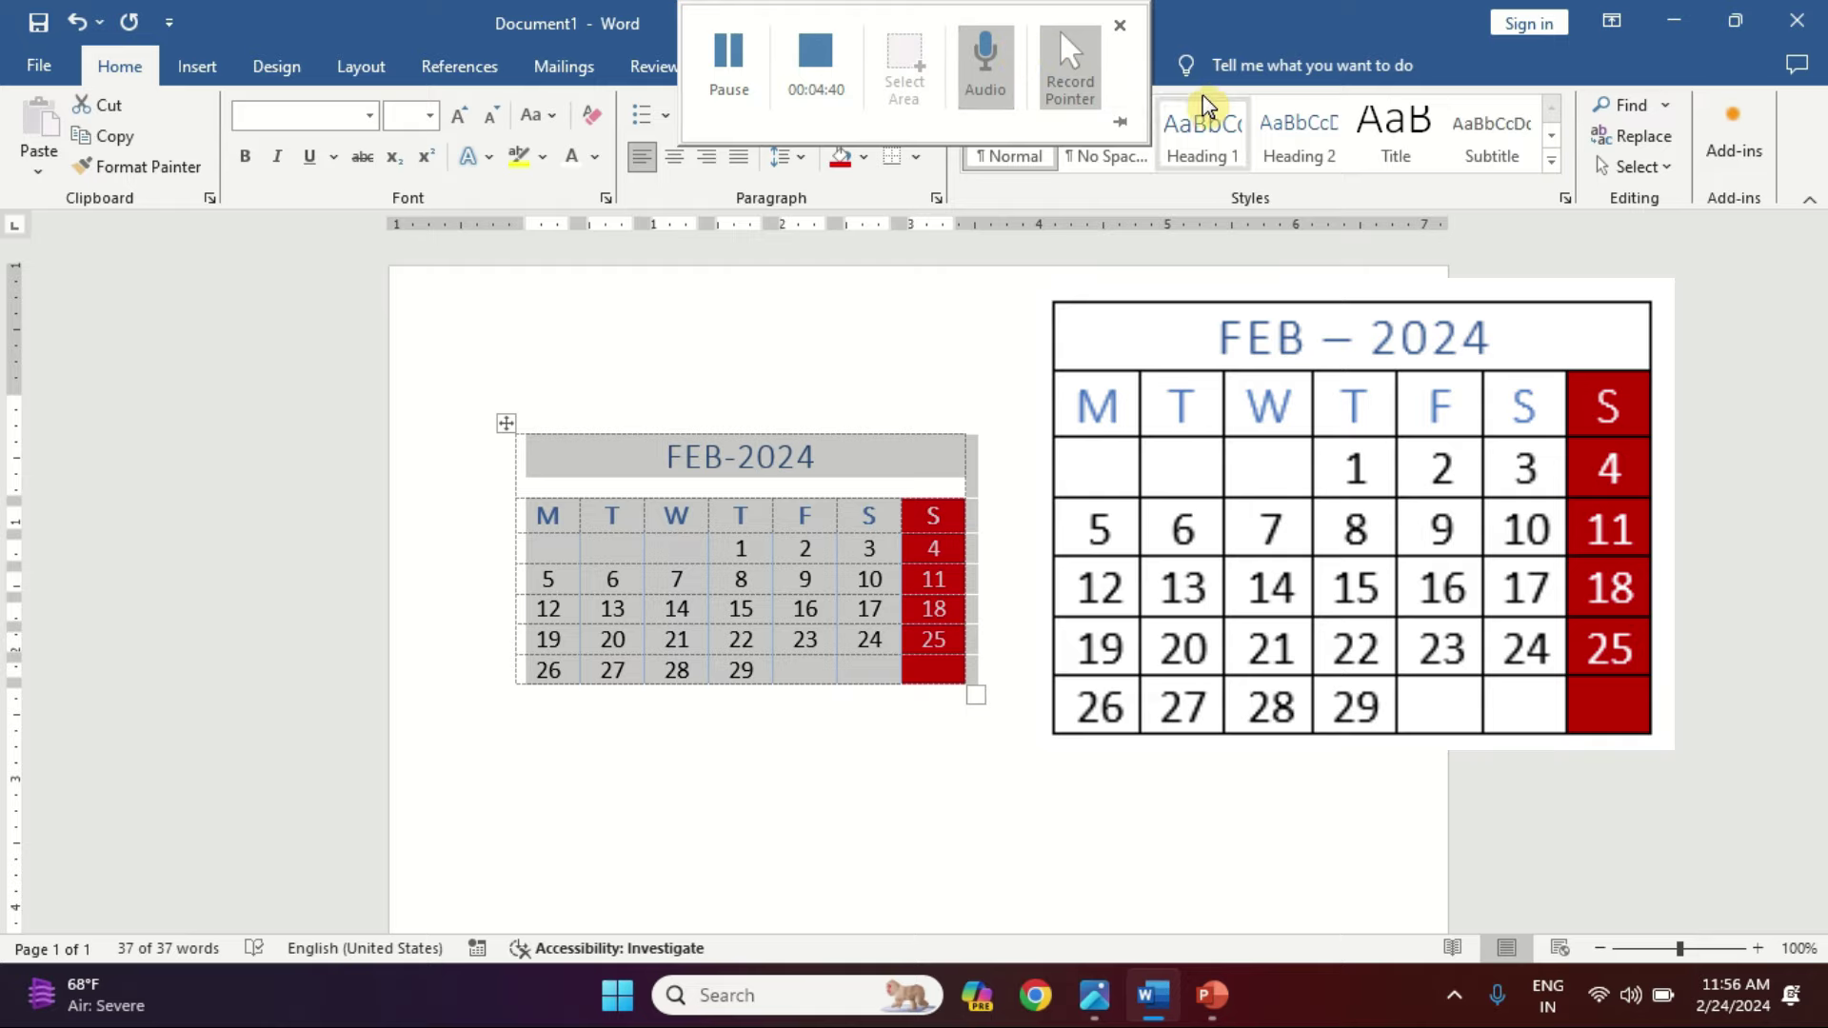
pyautogui.moveTo(1169, 73); pyautogui.dragTo(1142, 171)
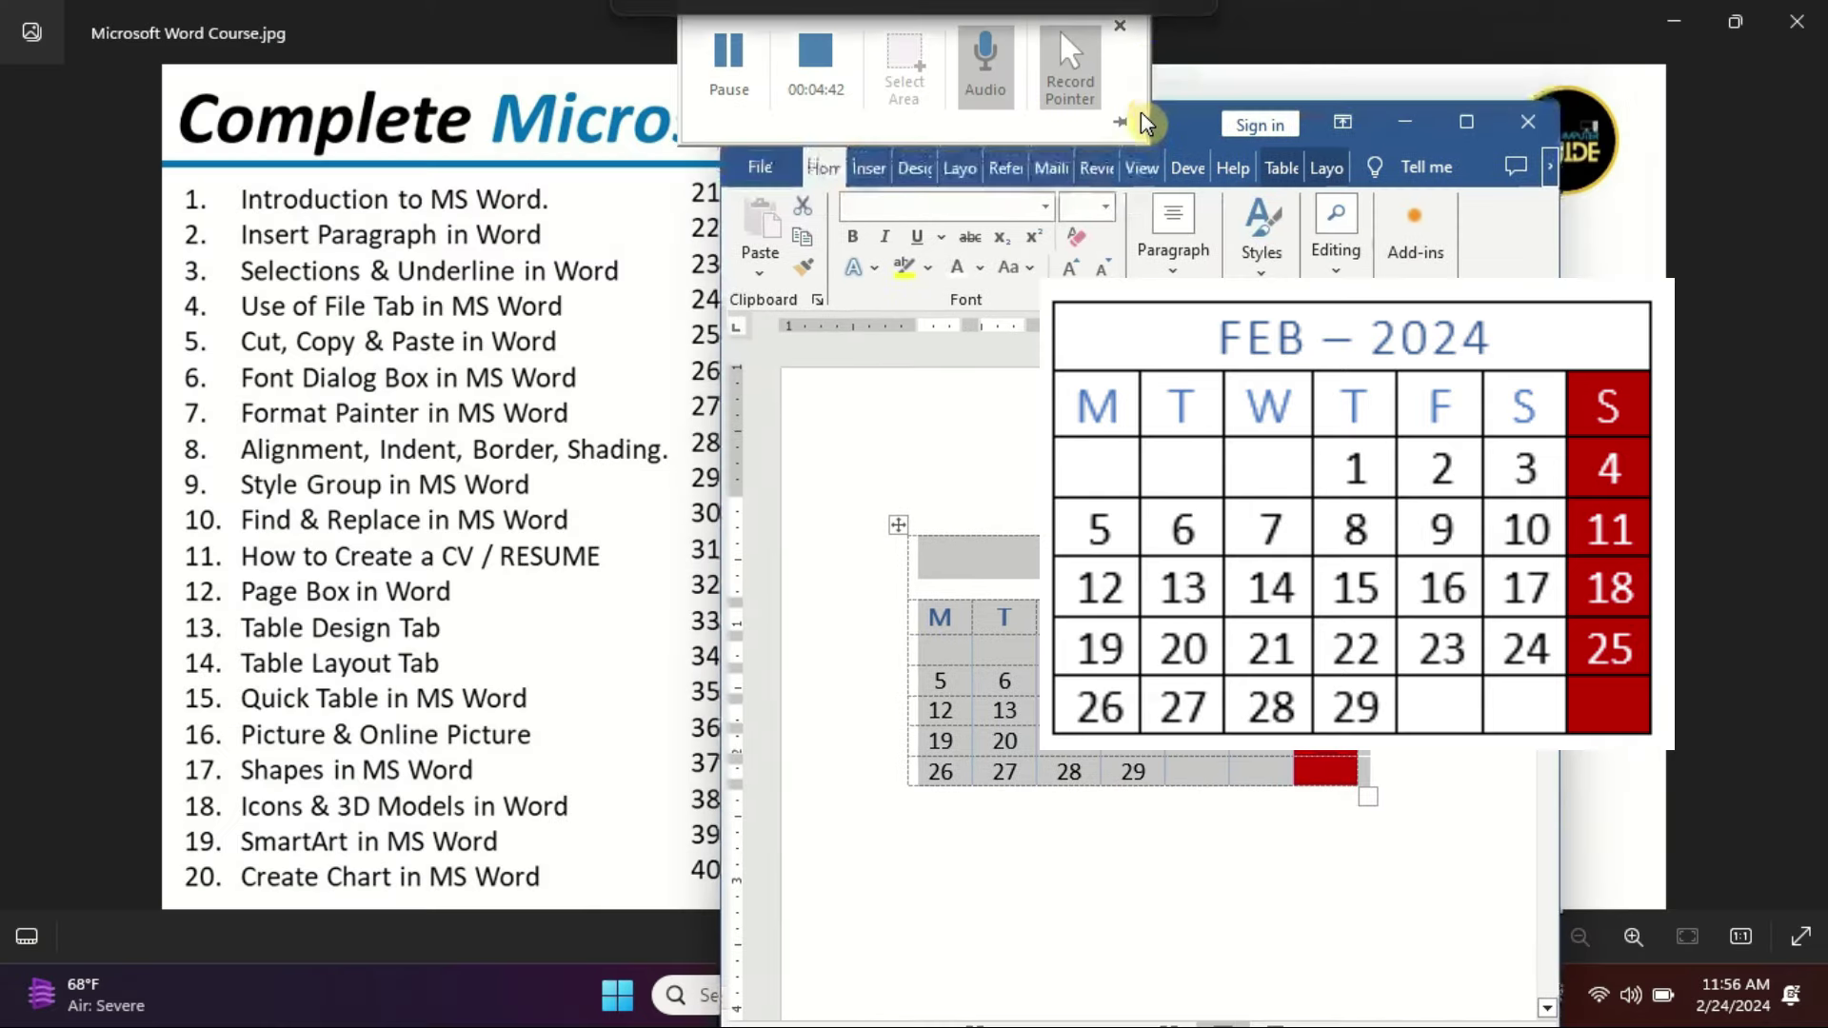
pyautogui.click(1469, 136)
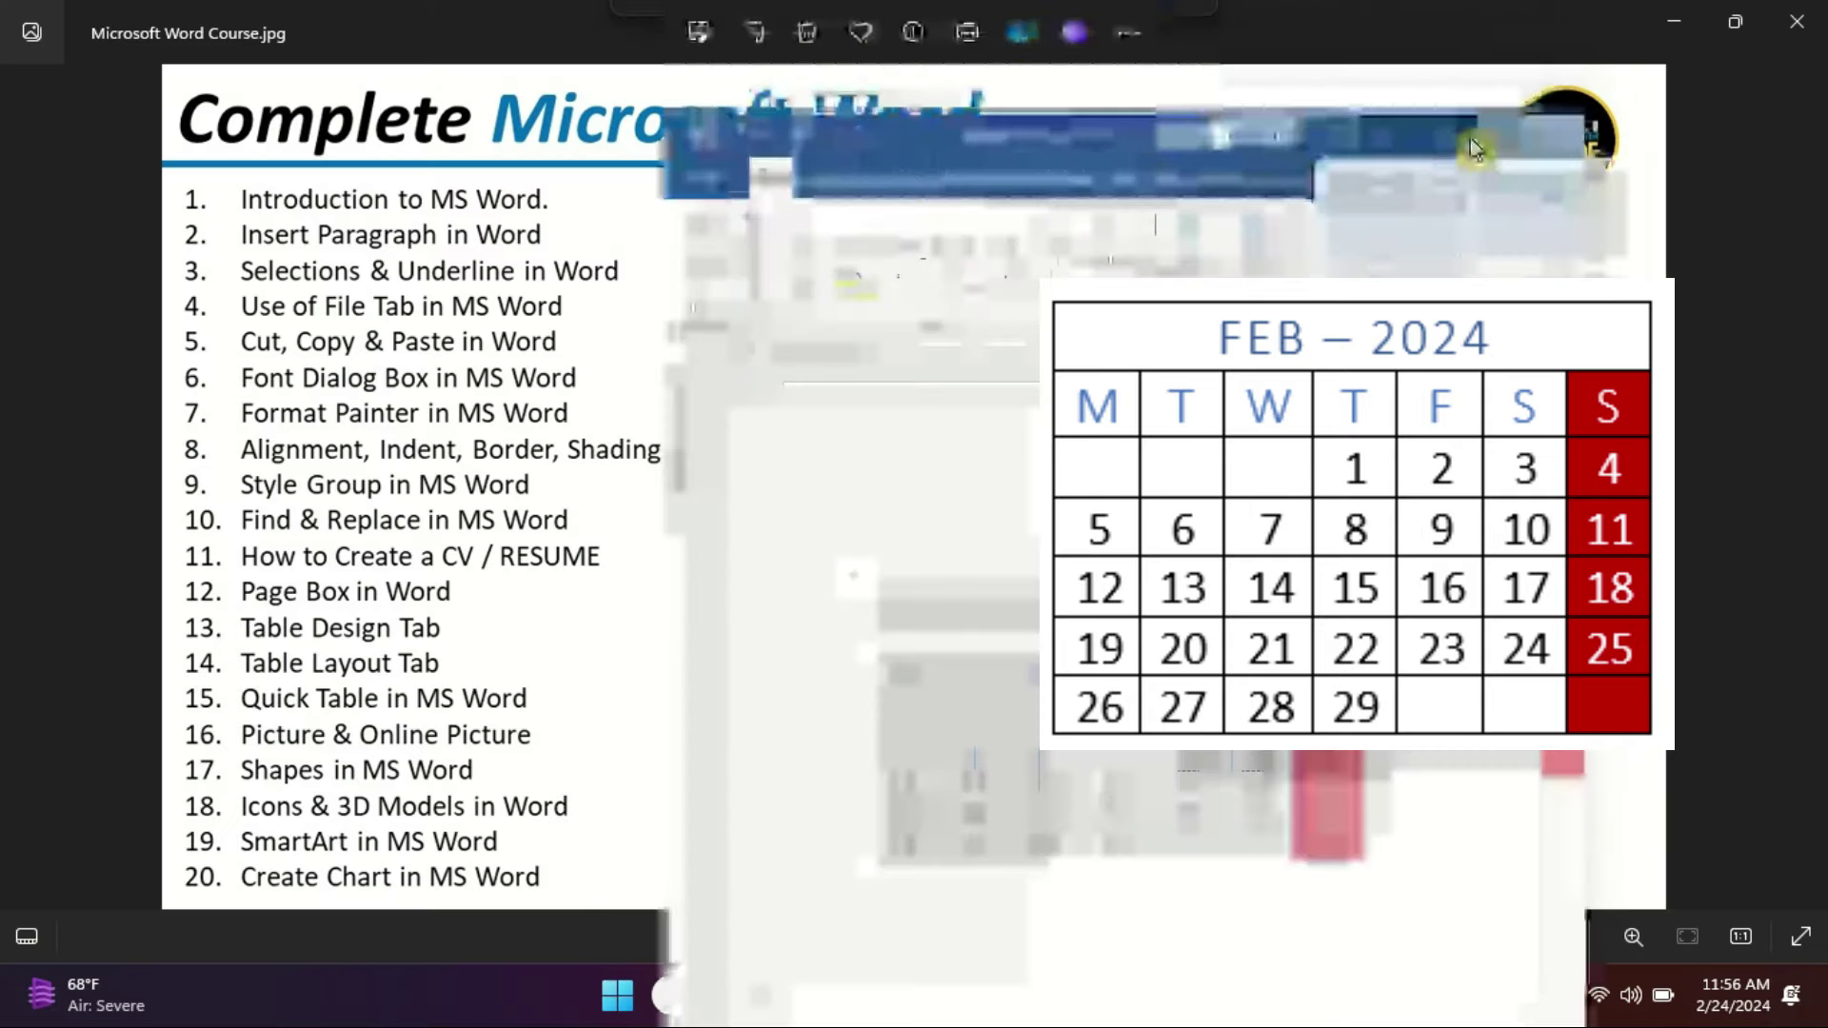
pyautogui.click(1112, 67)
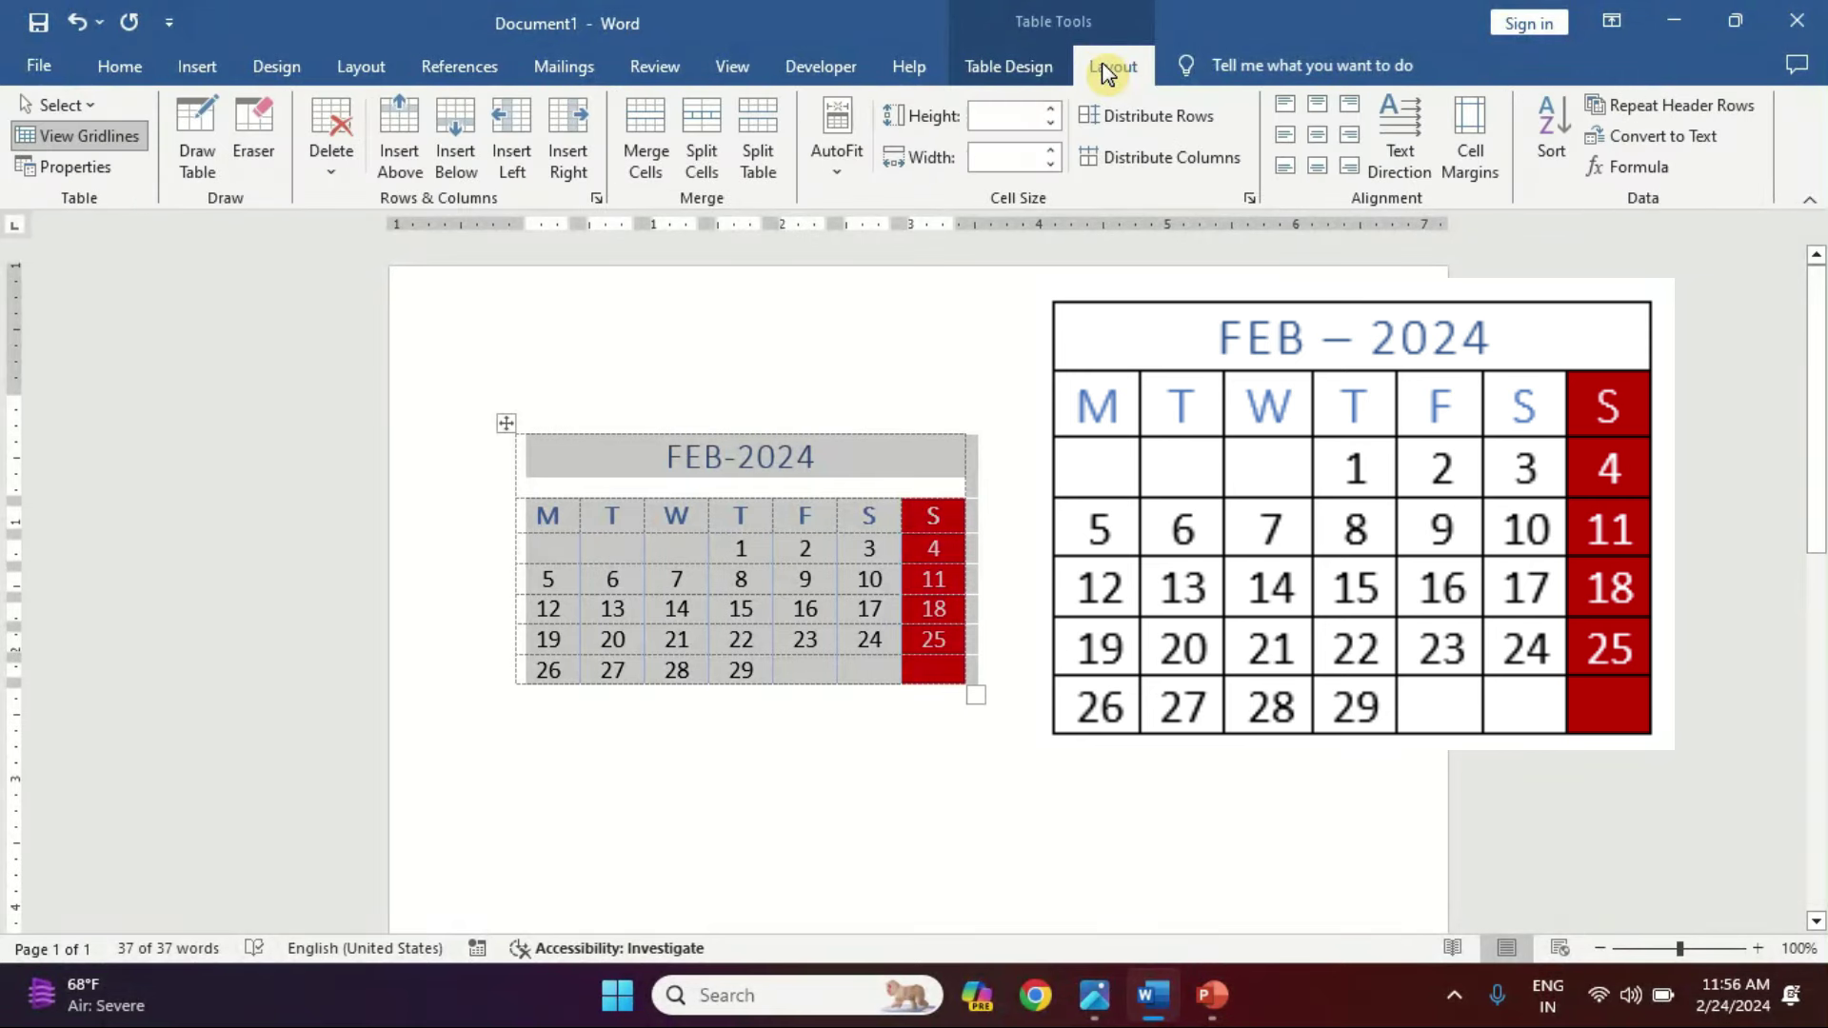
pyautogui.click(837, 157)
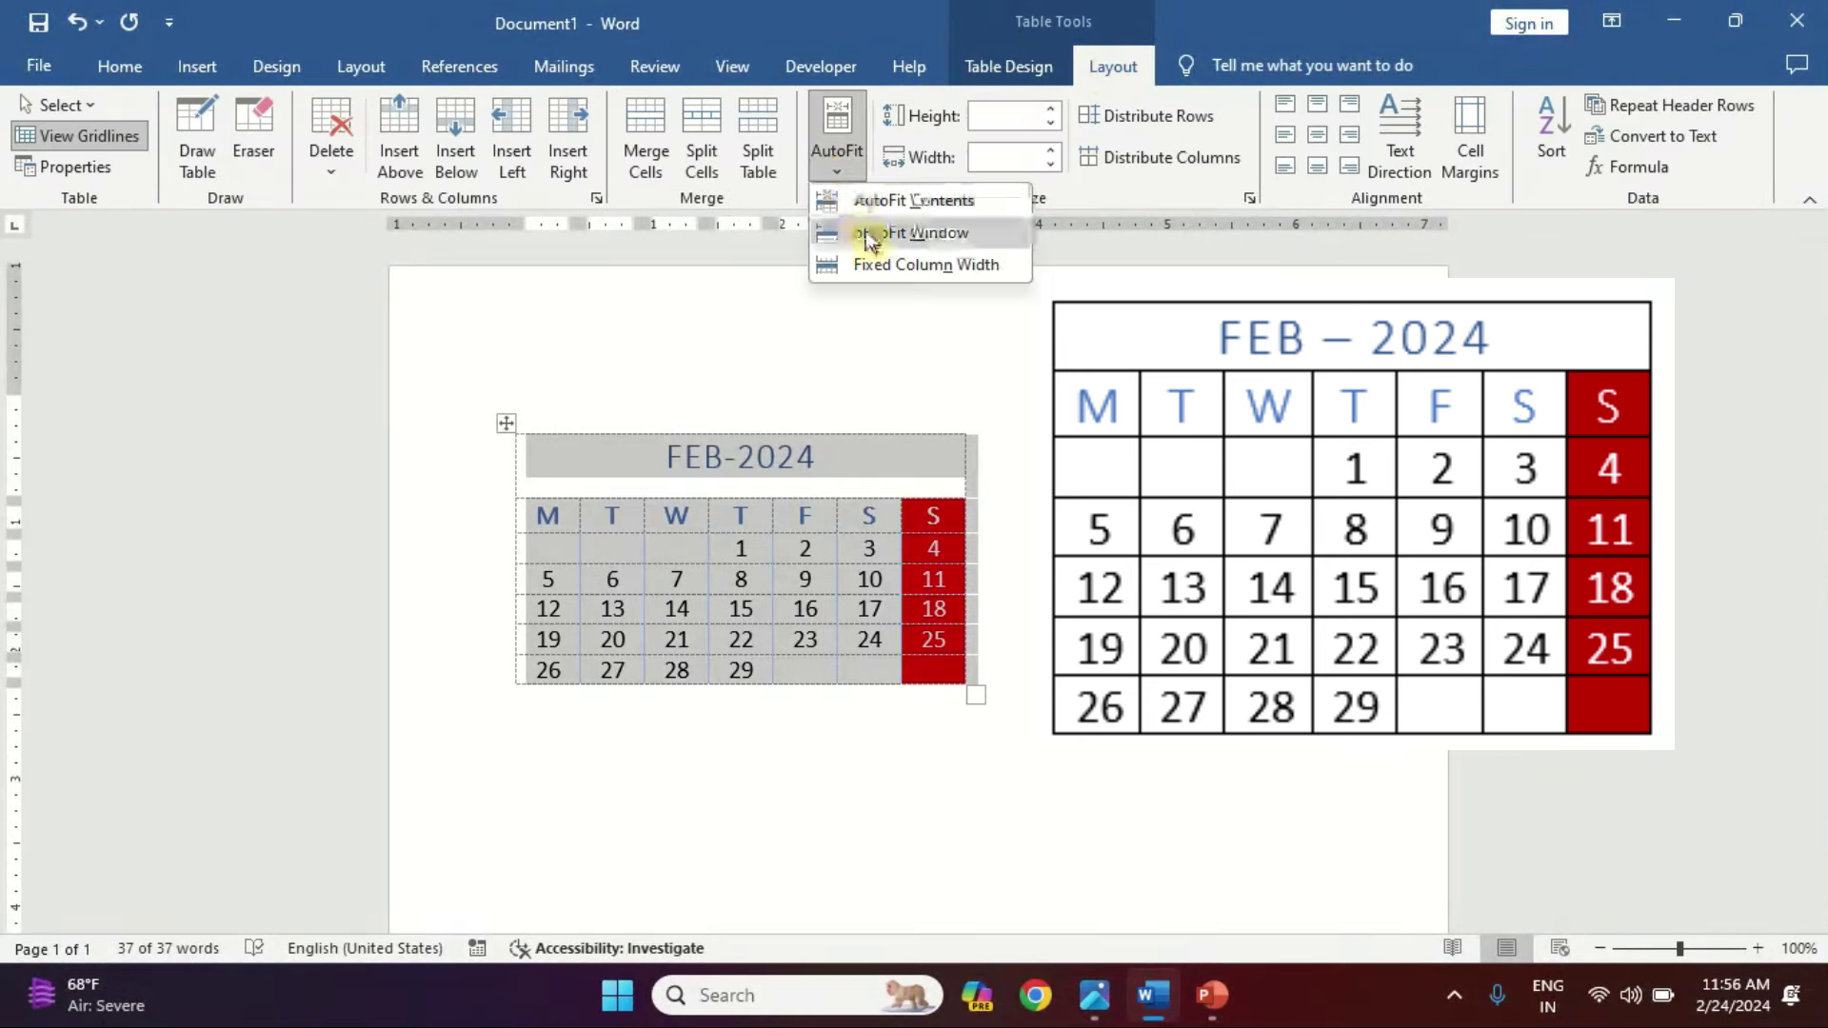
pyautogui.click(857, 200)
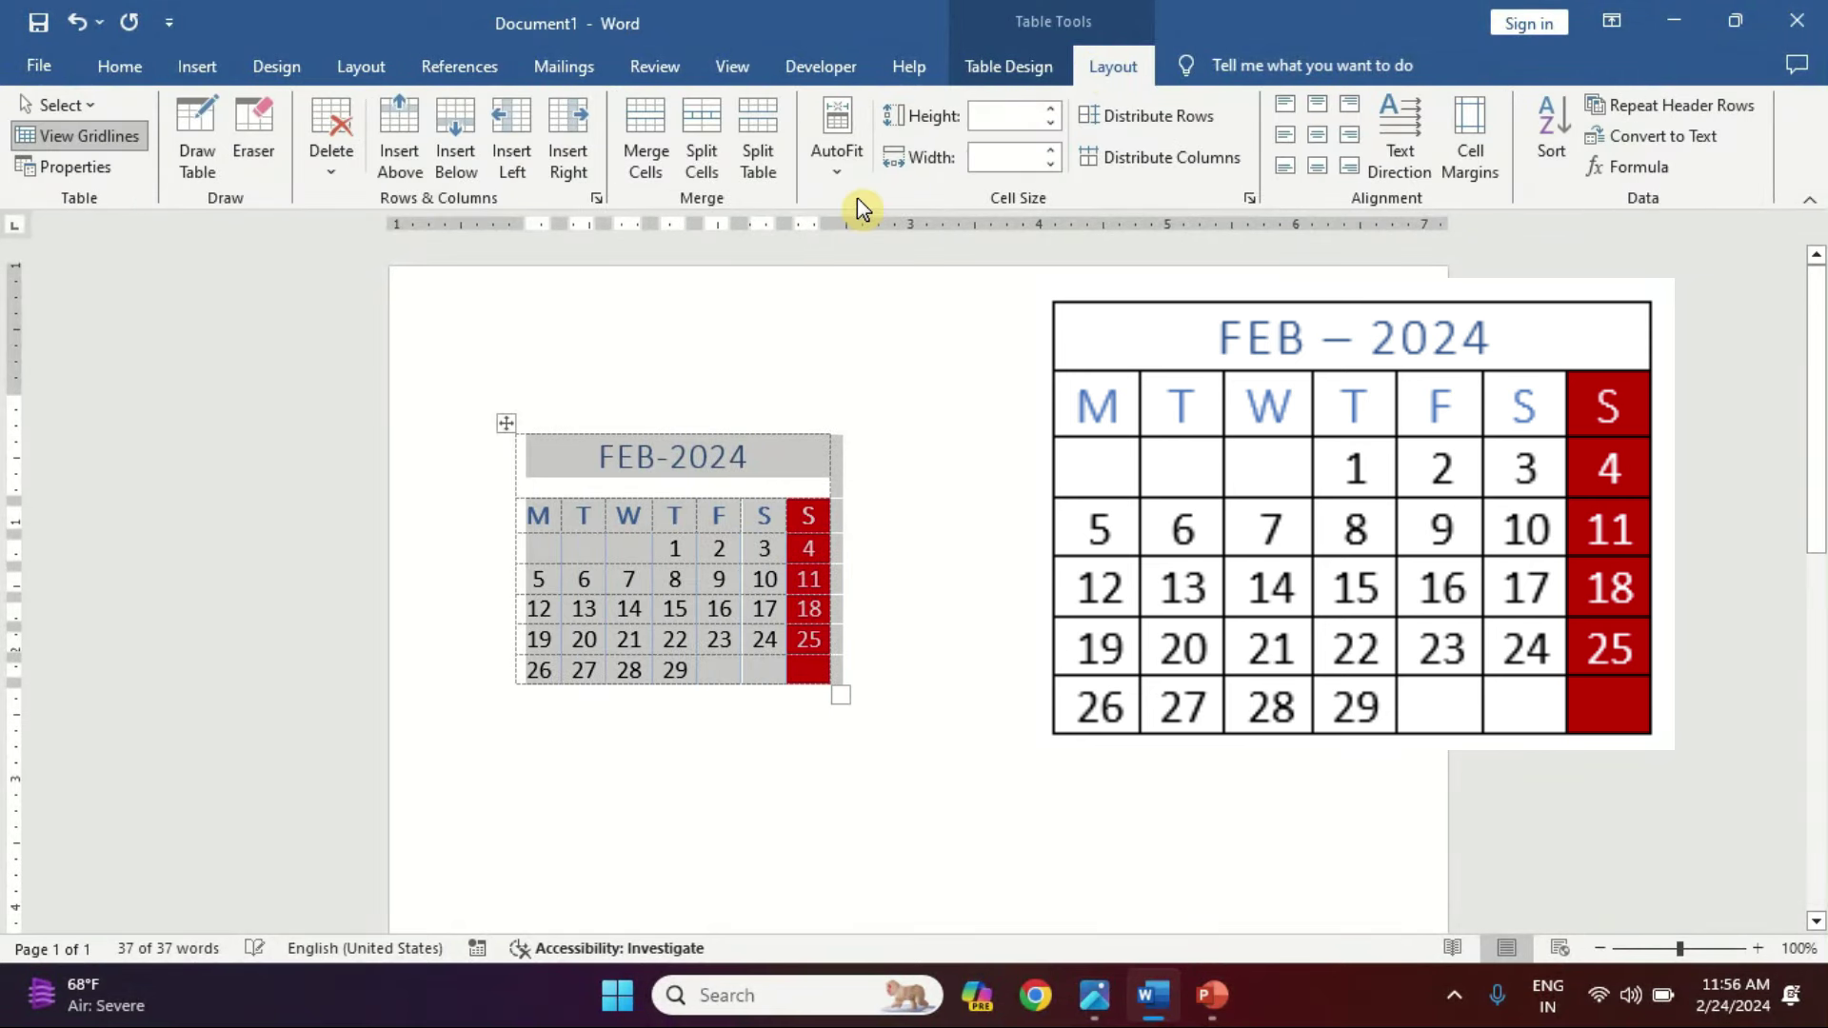
pyautogui.click(886, 522)
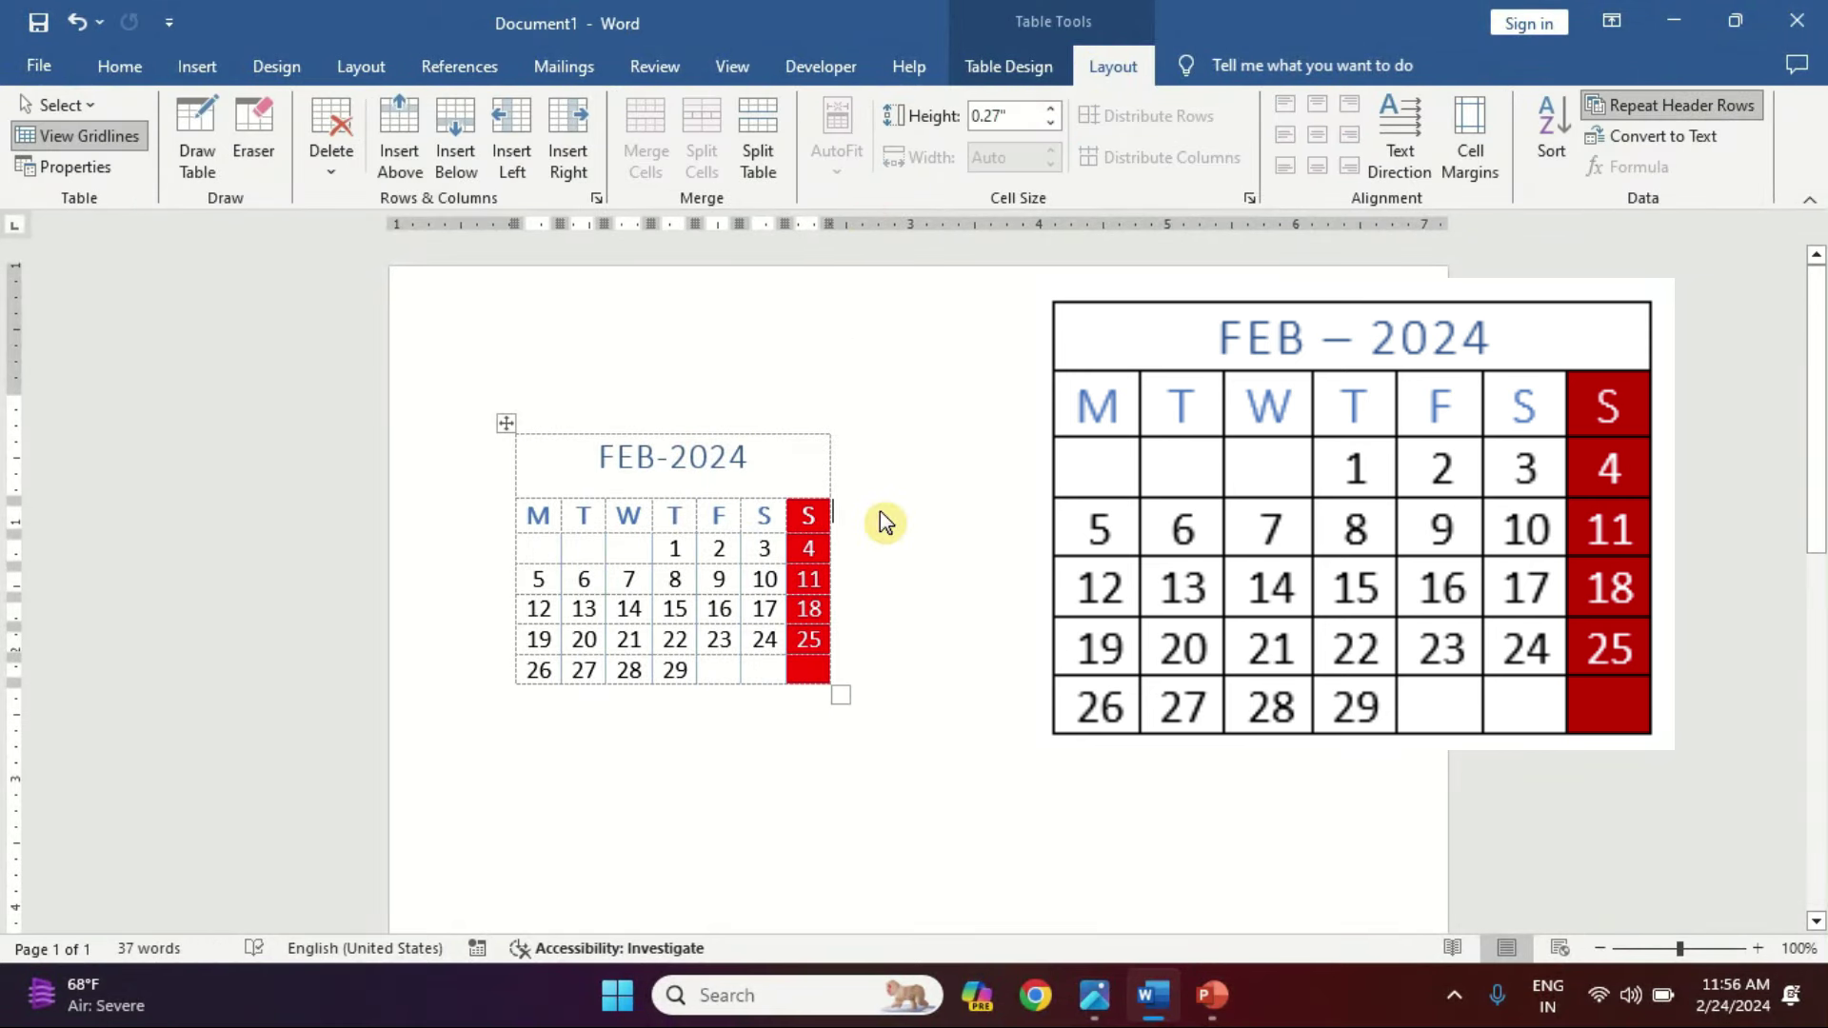
# Step: Copy the whole FEB-2024 calendar table and move the caret below it
pyautogui.click(506, 425)
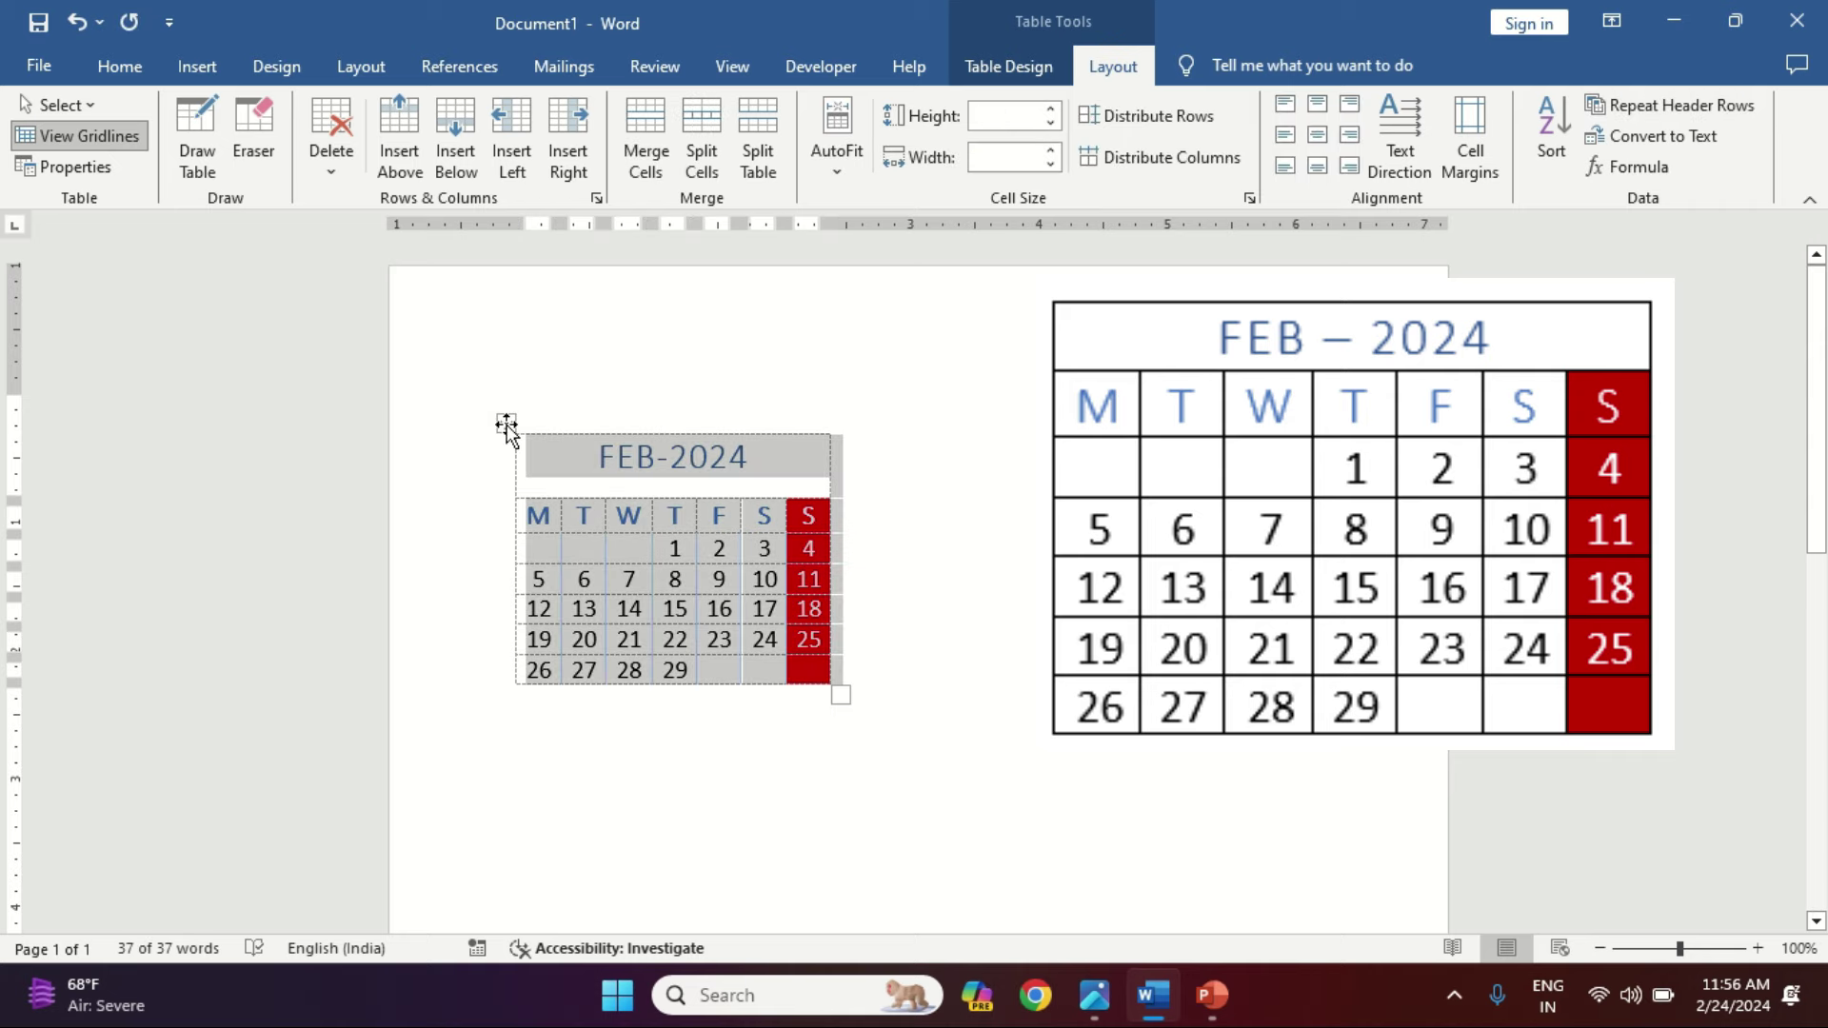
pyautogui.hotkey('ctrl', 'c')
pyautogui.hotkey('ctrl', 'End')
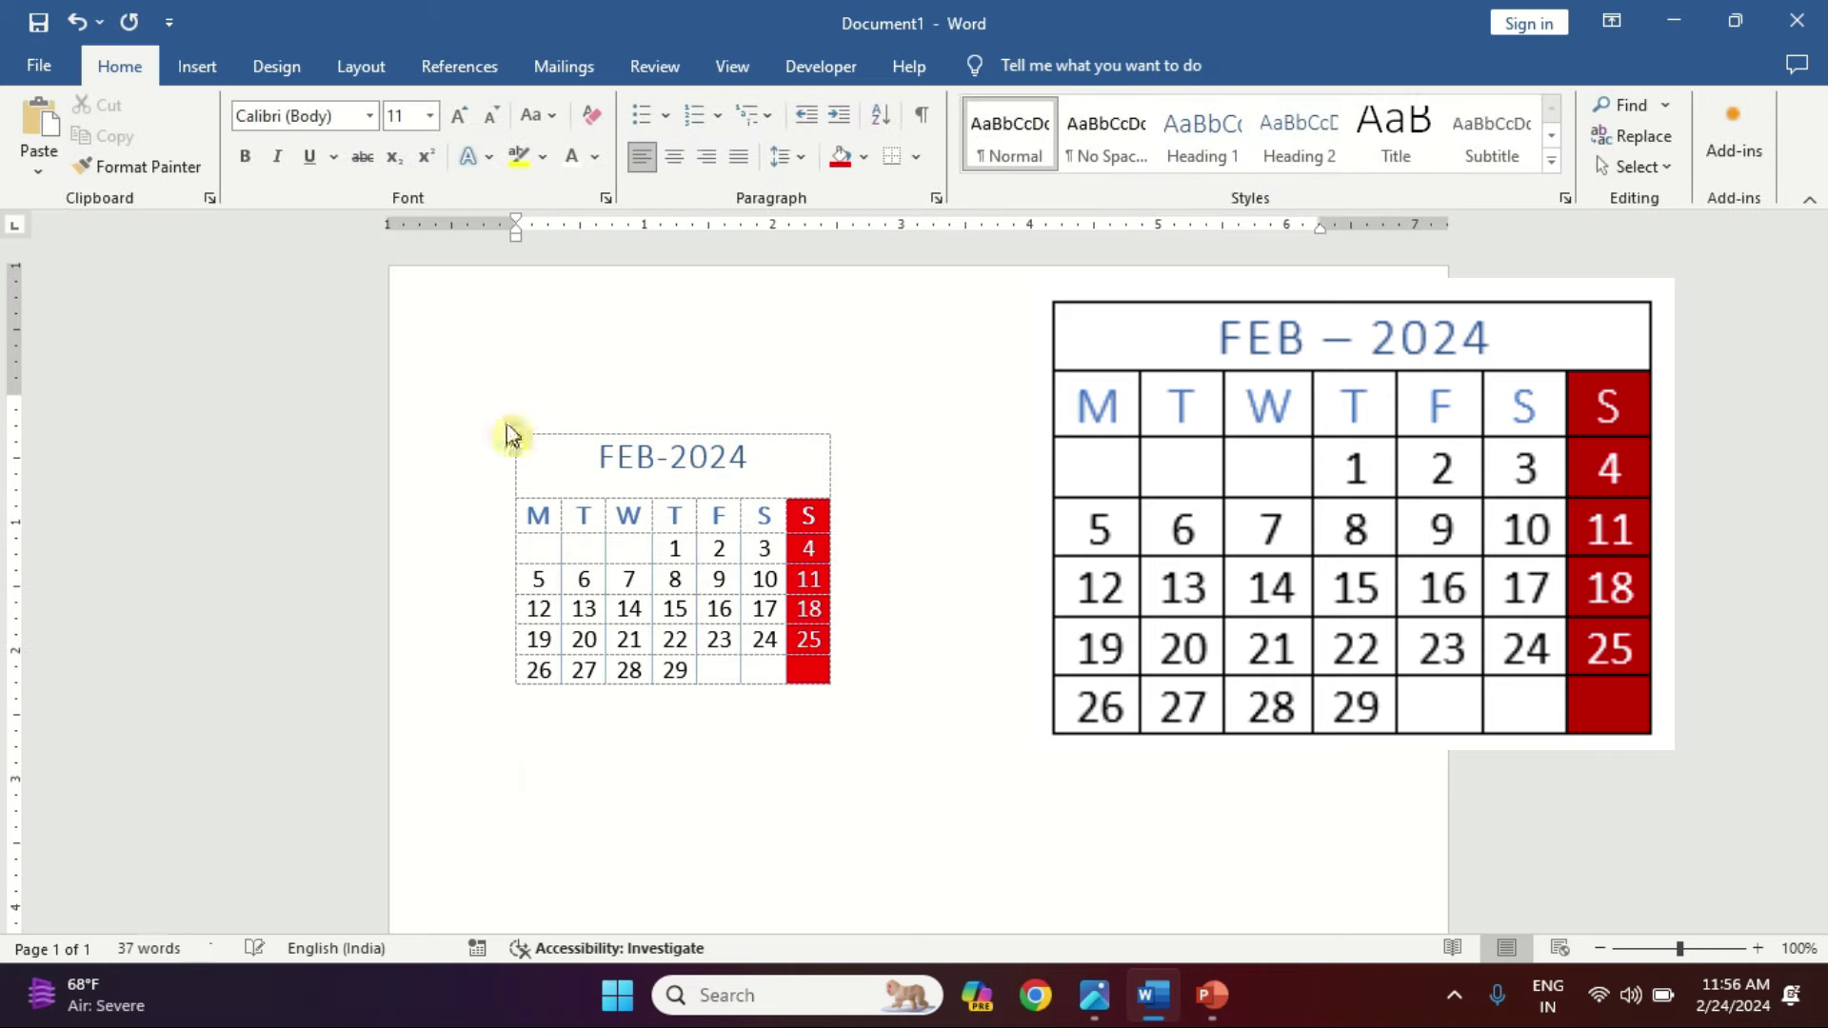
# Step: Paste a duplicate of the FEB-2024 calendar table below the first one
pyautogui.hotkey('ctrl', 'v')
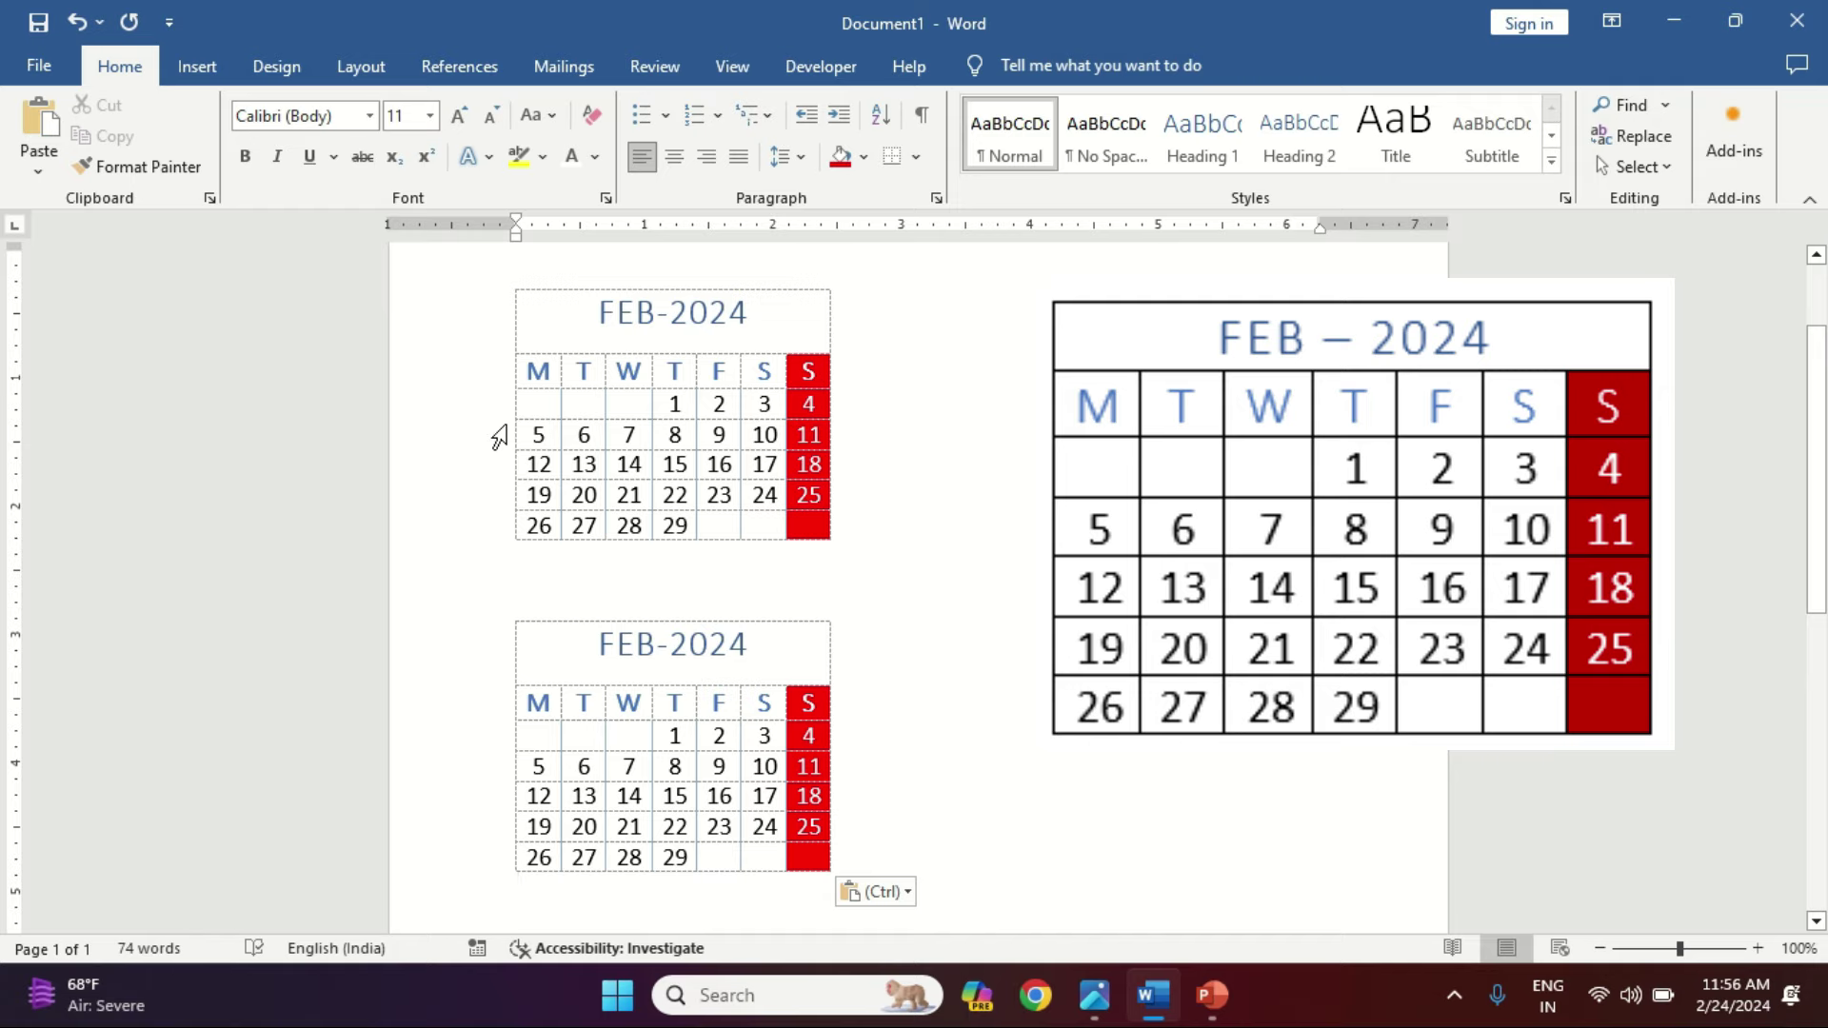